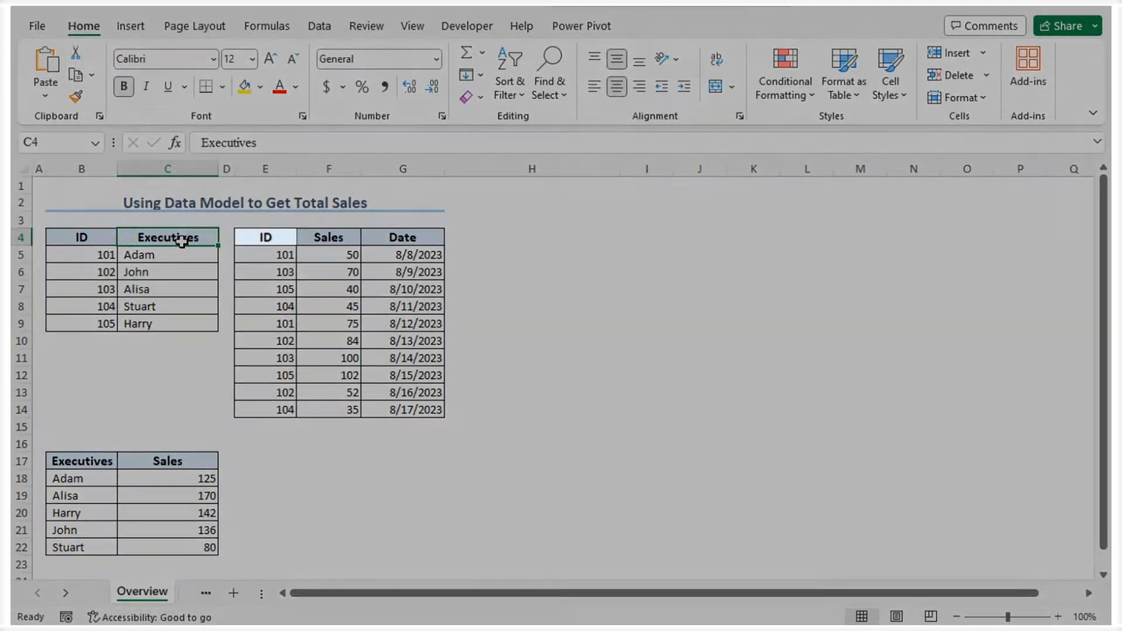
pyautogui.click(270, 238)
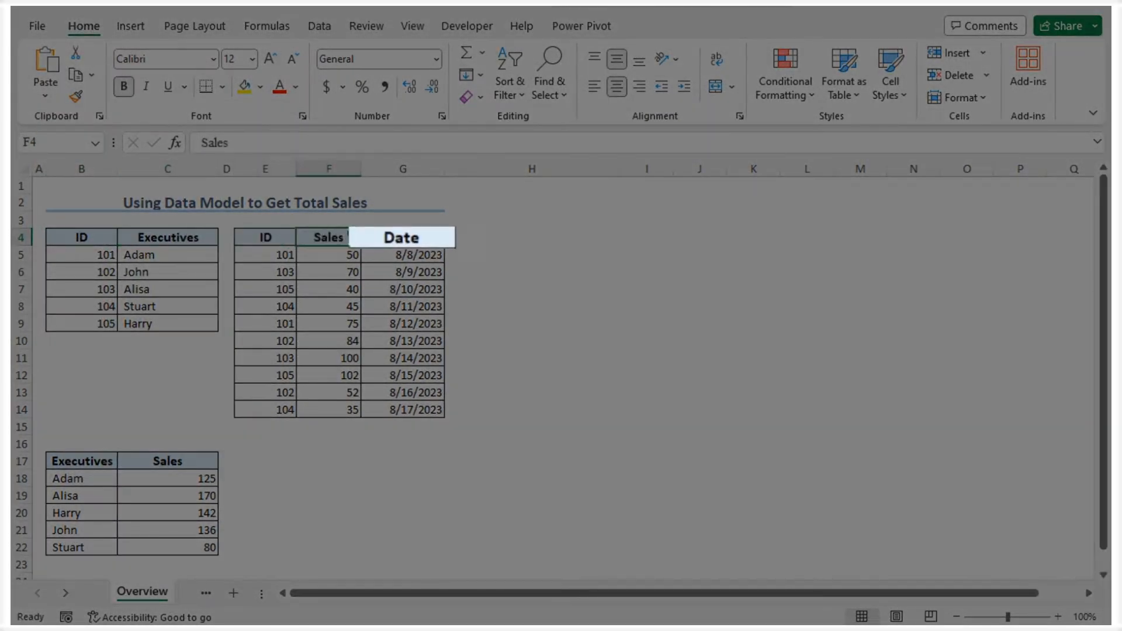
pyautogui.click(379, 233)
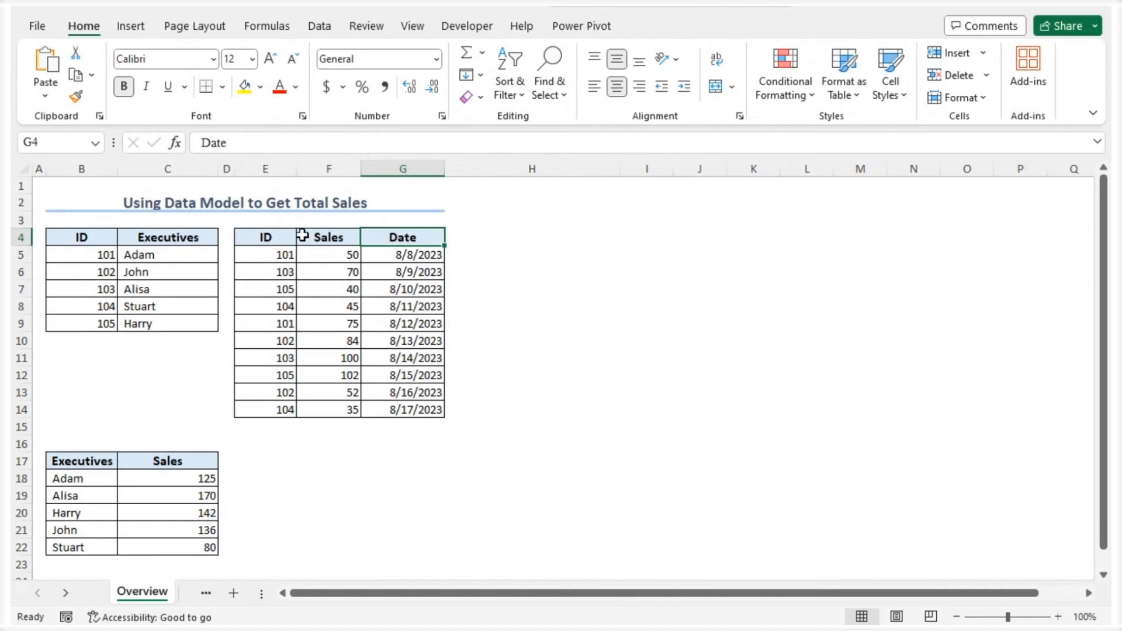
pyautogui.click(276, 236)
pyautogui.click(110, 236)
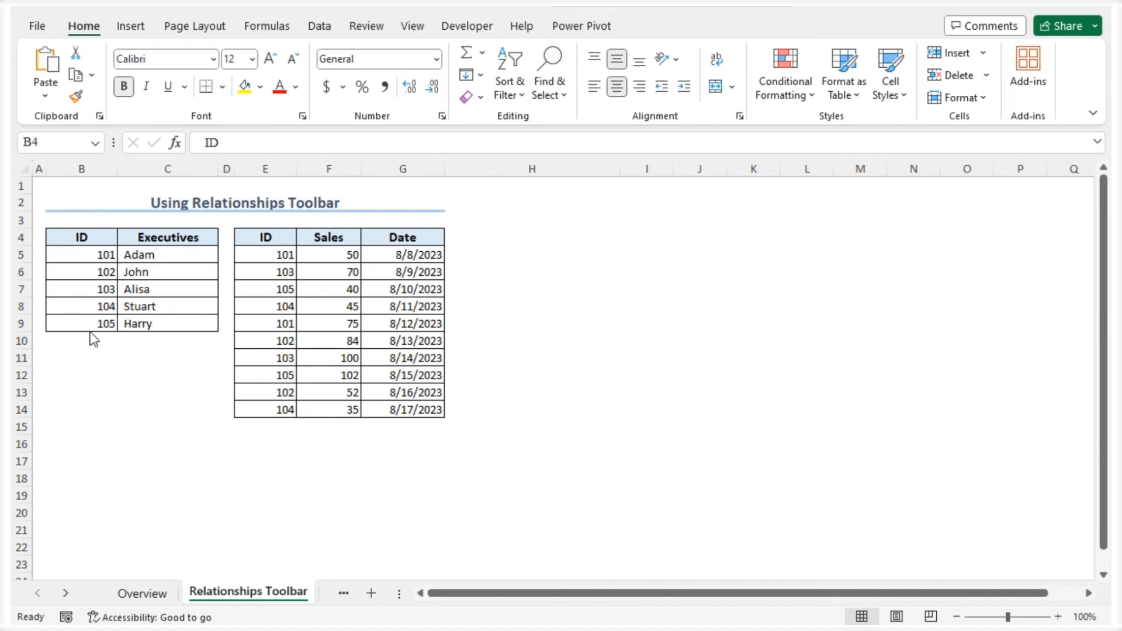
# Step: Convert the ID and Executives range B4:C9 into a table with headers
pyautogui.click(90, 240)
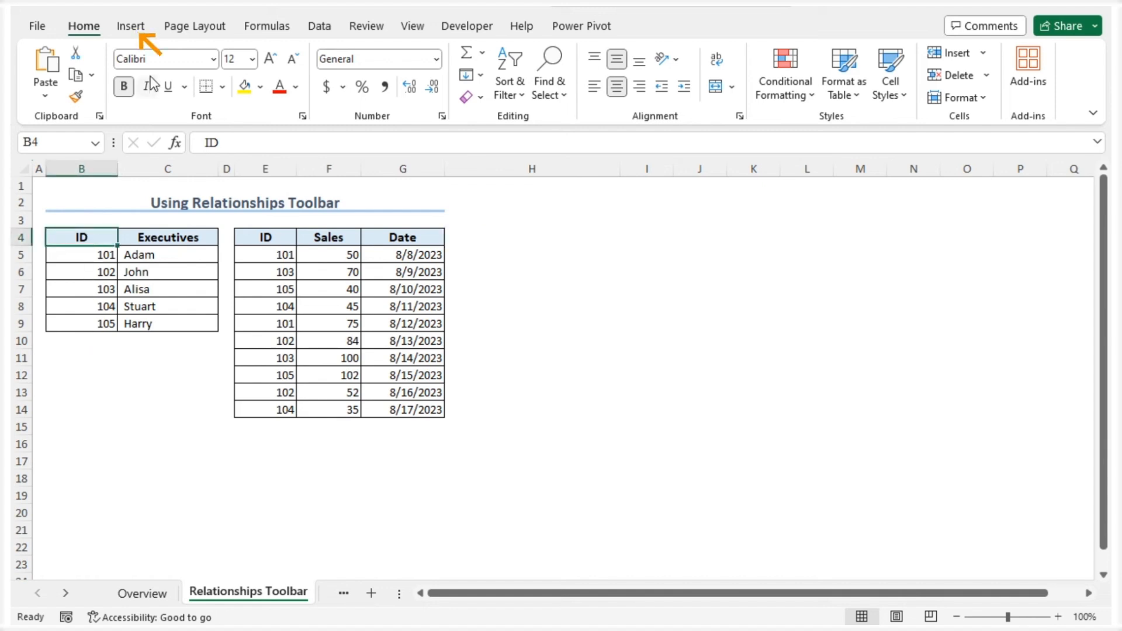
pyautogui.click(130, 26)
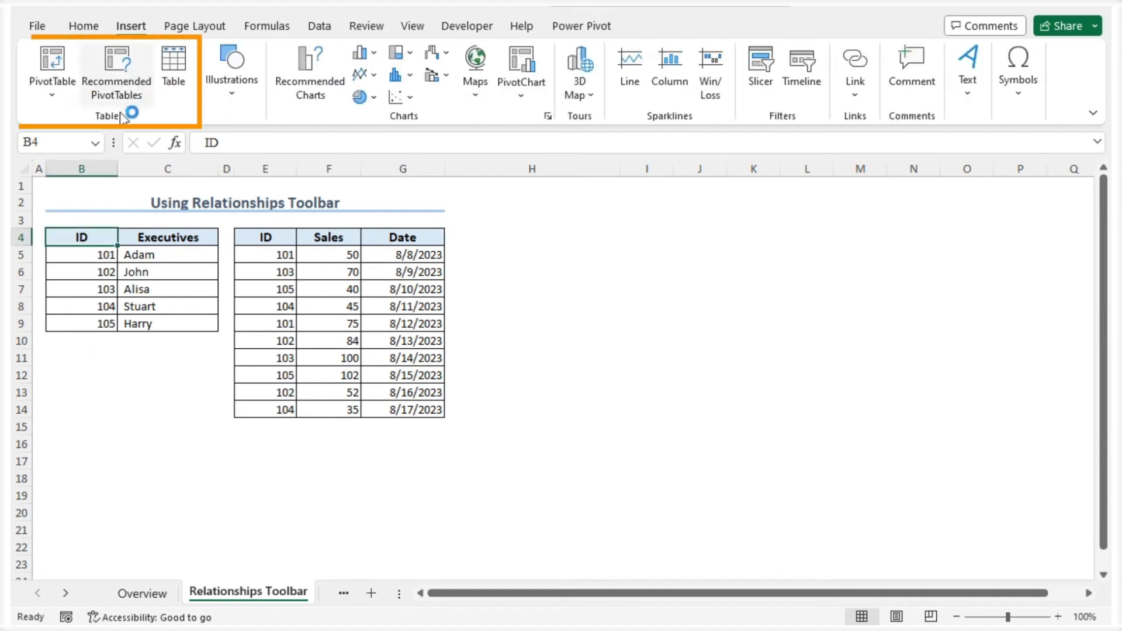
pyautogui.click(185, 82)
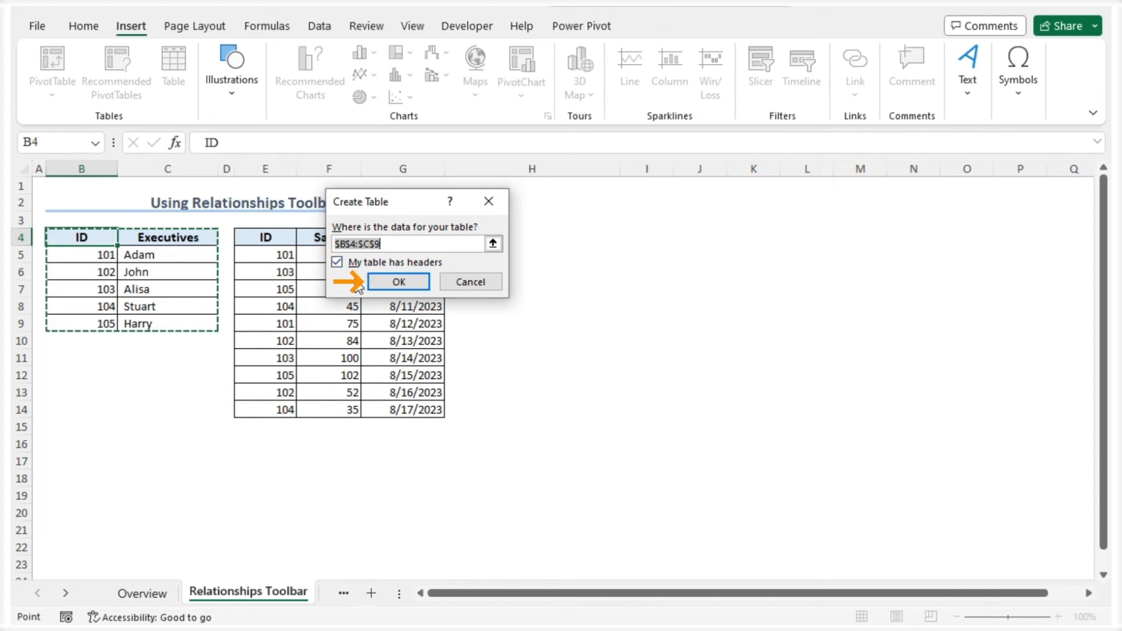
pyautogui.click(381, 284)
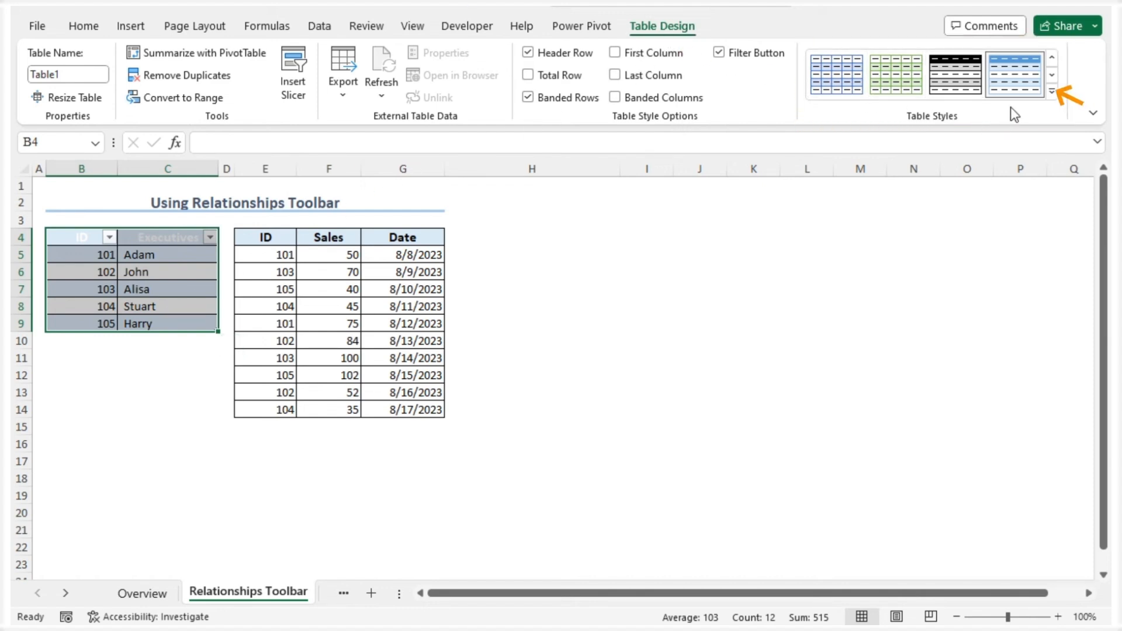
# Step: Apply the plain, uncoloured Light table style to the new ID and Executives table and name the table Executives
pyautogui.click(1053, 93)
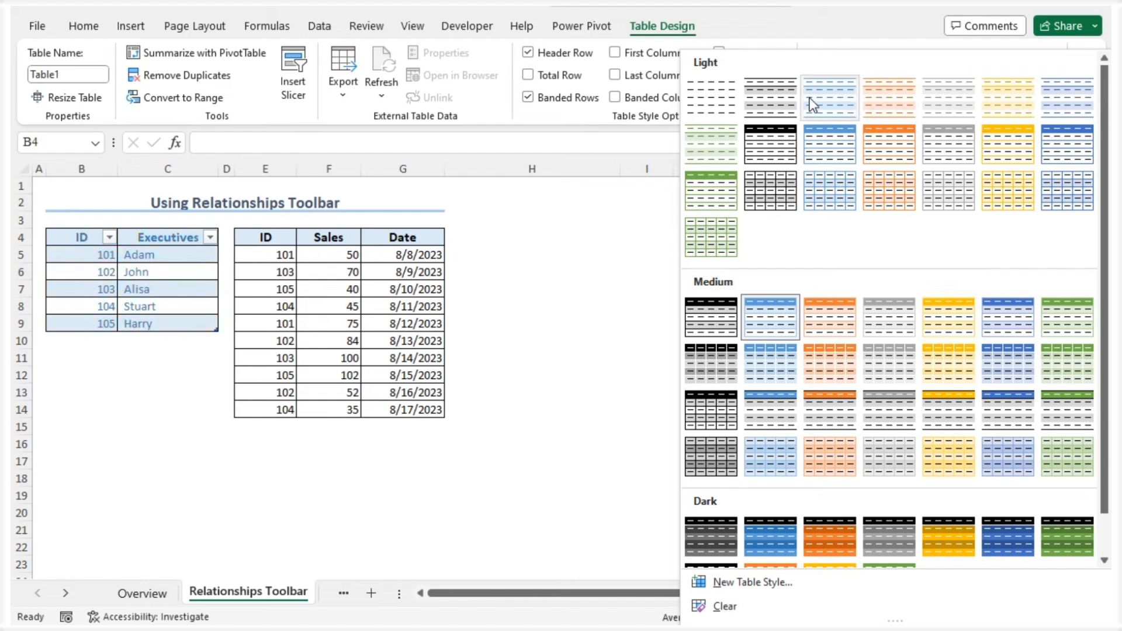
pyautogui.click(720, 103)
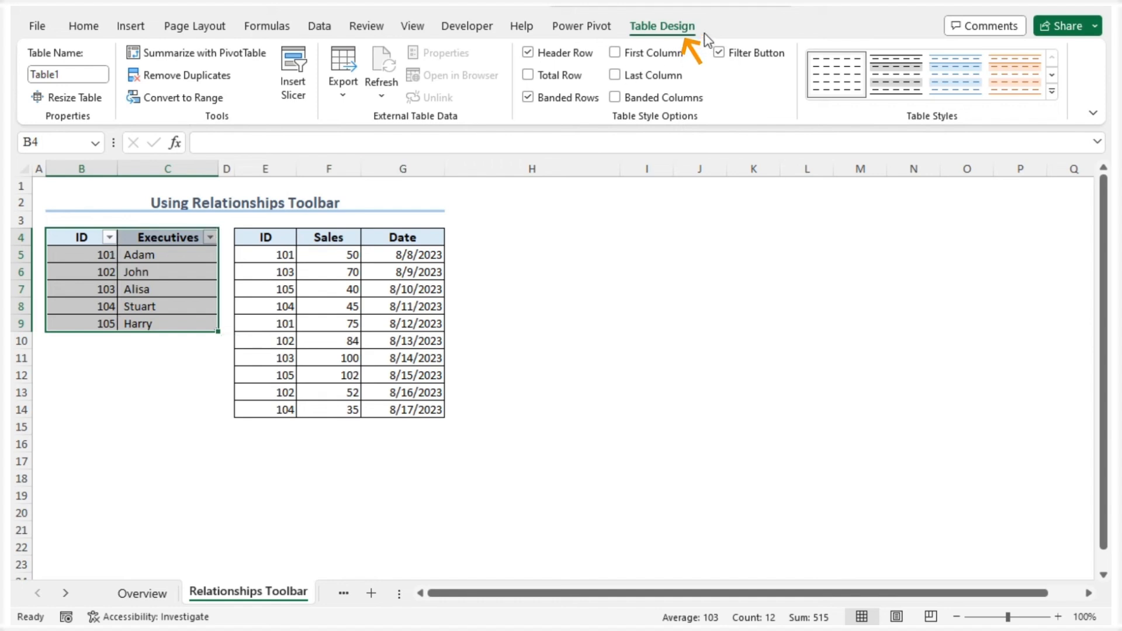
pyautogui.click(68, 70)
pyautogui.write('Exec')
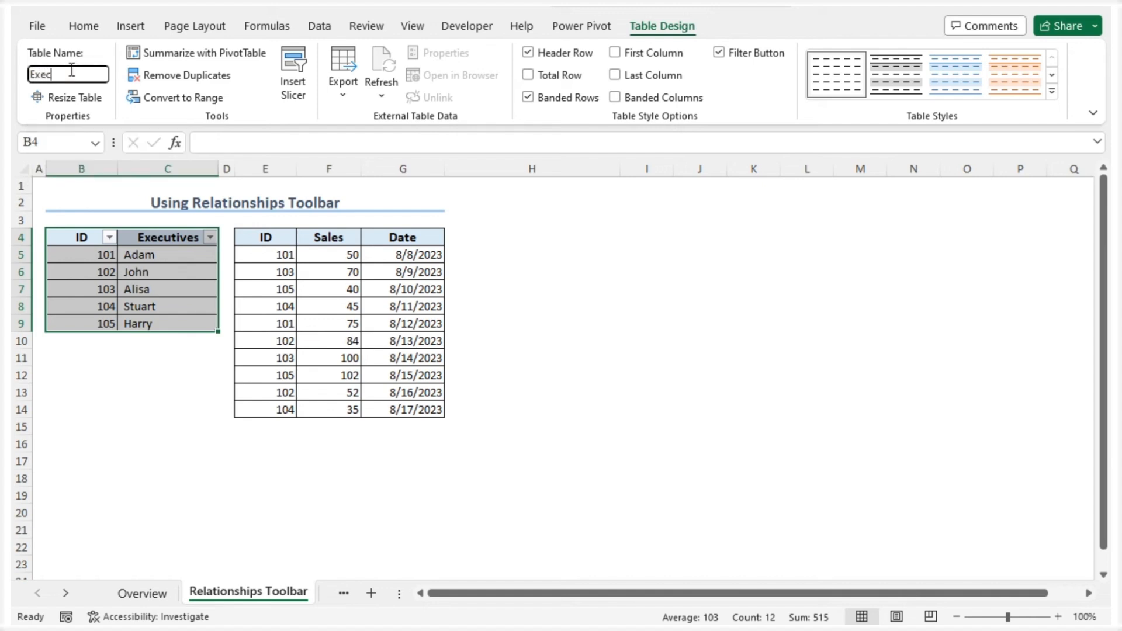
pyautogui.write('utives')
pyautogui.press('Return')
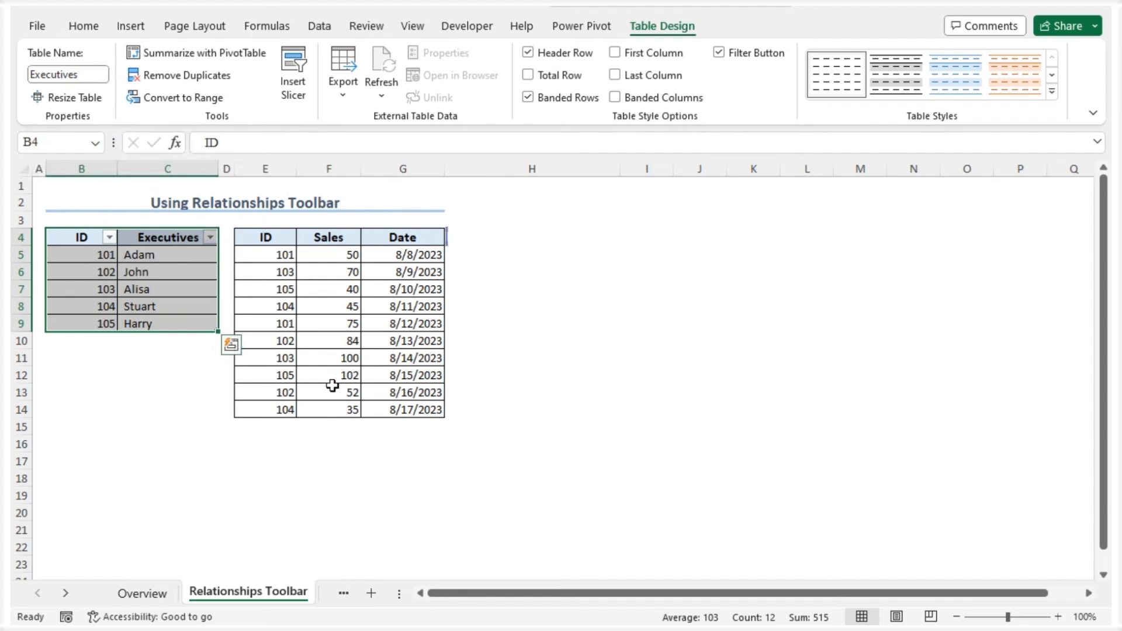
# Step: Convert the ID, Sales and Date range E4:G14 into a table with headers
pyautogui.click(282, 241)
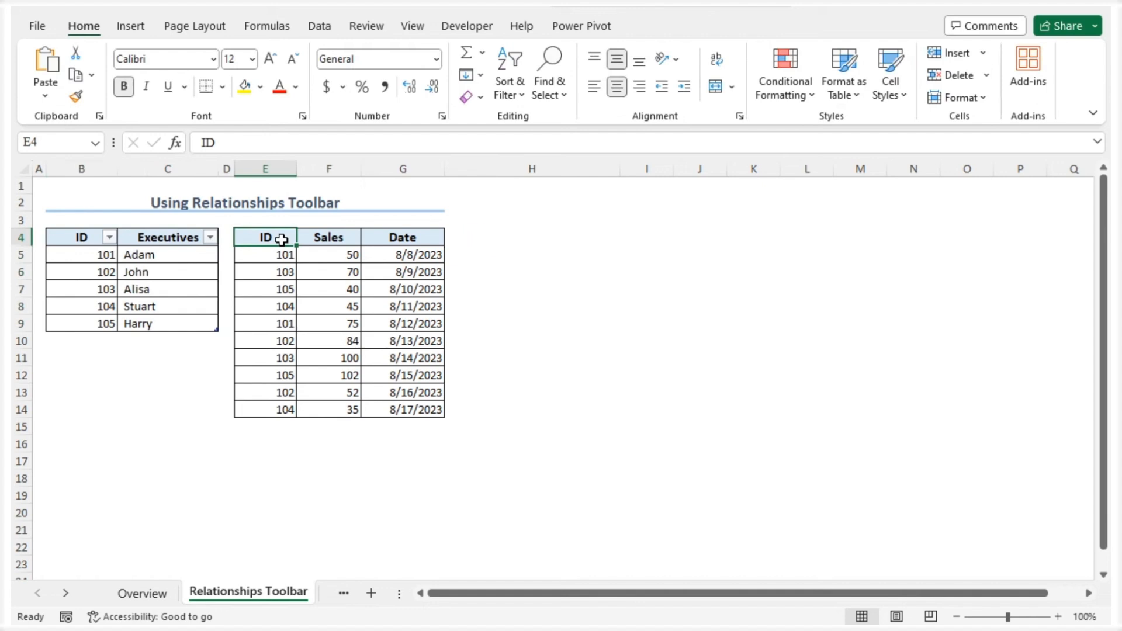
pyautogui.hotkey('ctrl', 't')
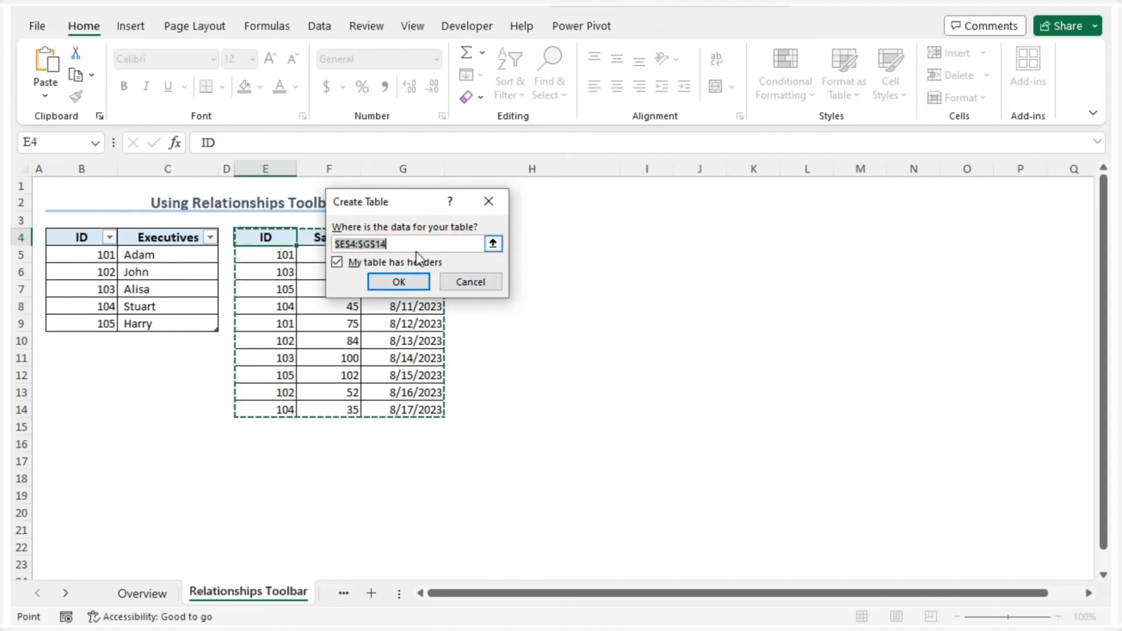
pyautogui.click(400, 280)
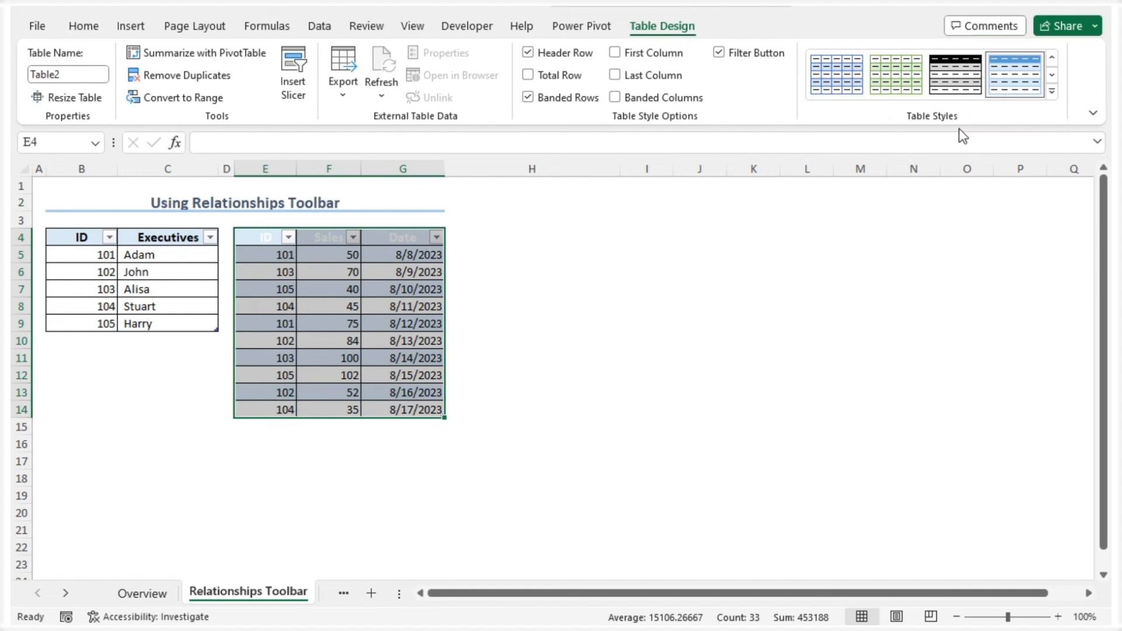
# Step: Give the ID, Sales and Date table the plain, uncoloured Light table style and name it Sales
pyautogui.click(1052, 92)
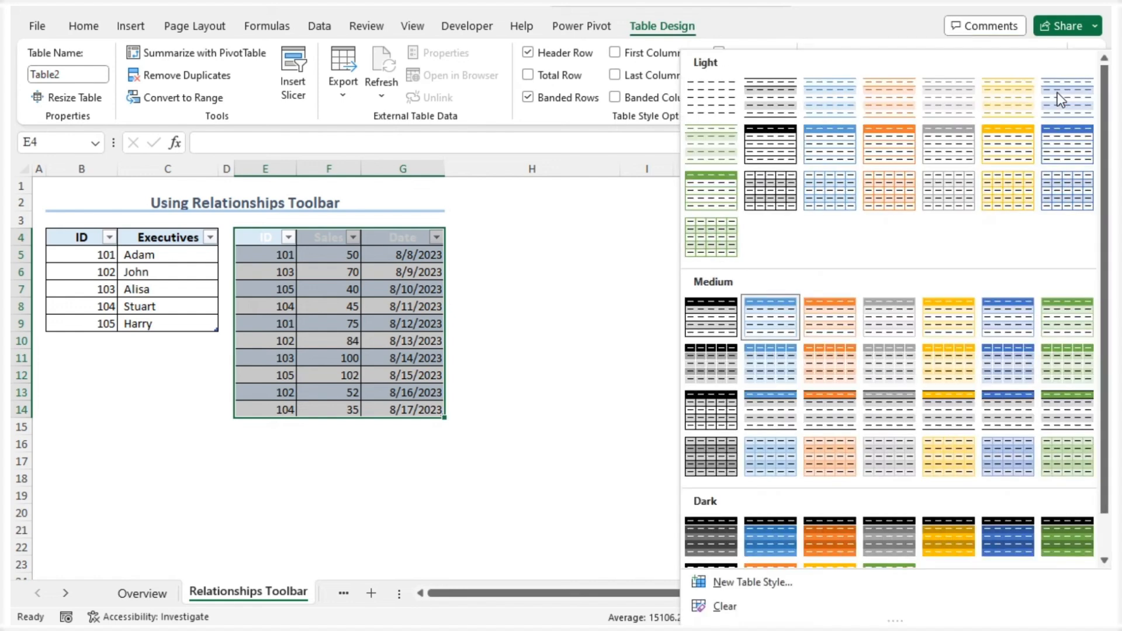
pyautogui.click(726, 94)
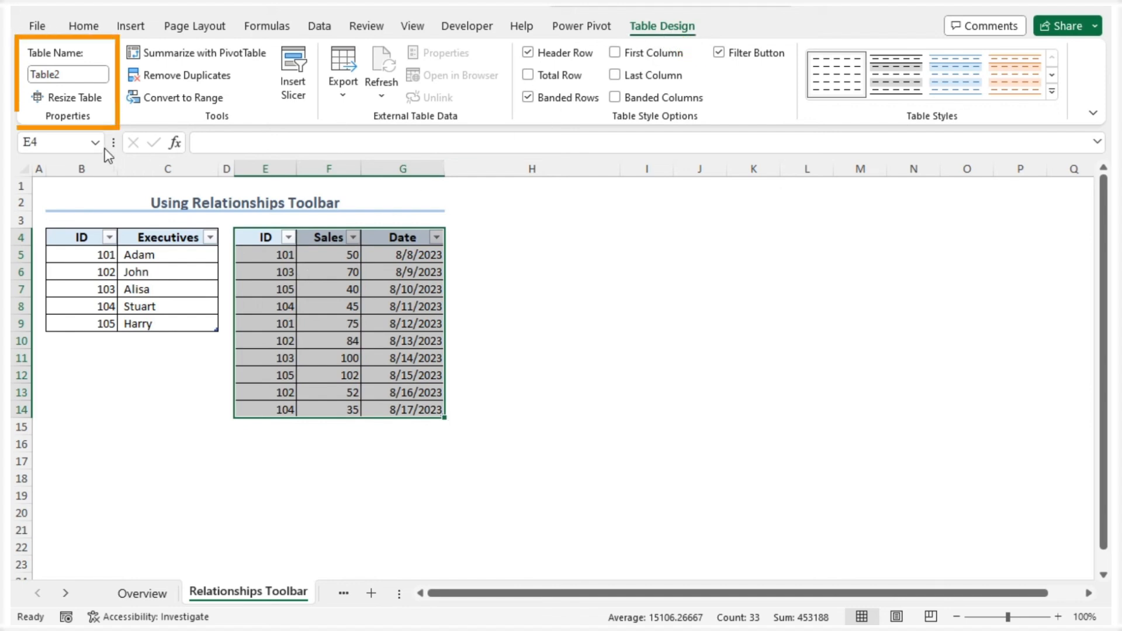
pyautogui.click(71, 72)
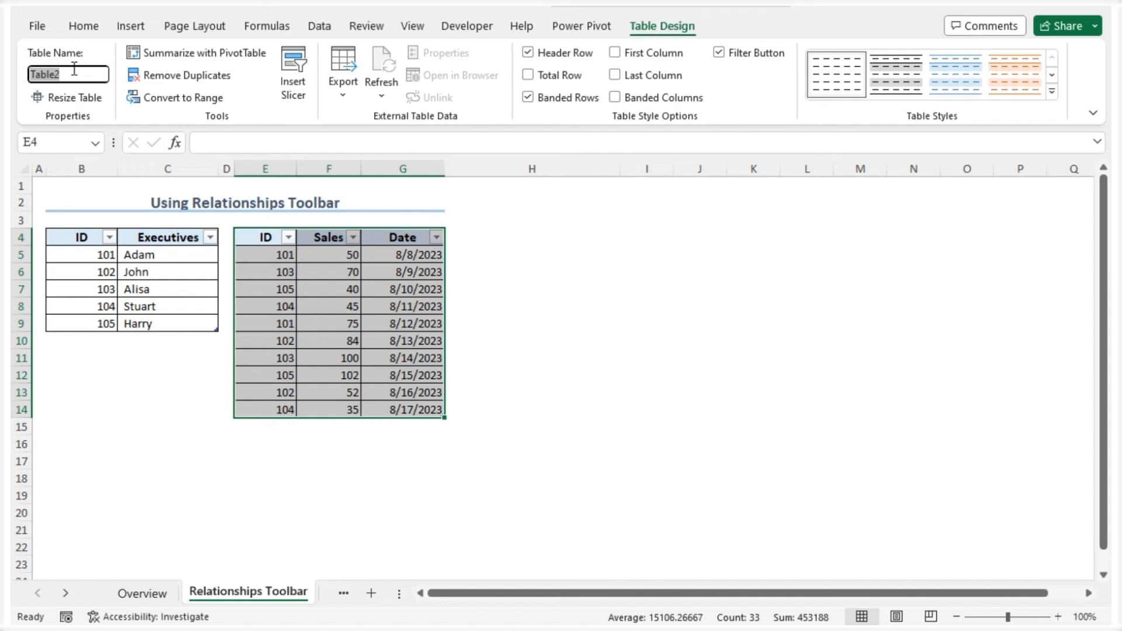
pyautogui.write('Sales')
pyautogui.press('Return')
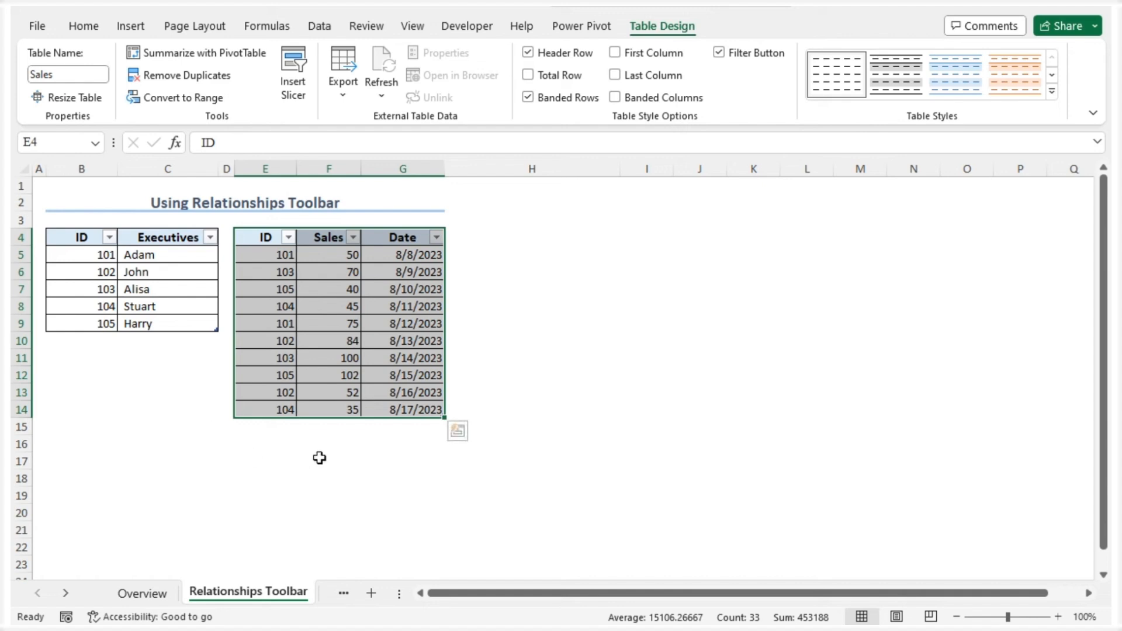
# Step: Start a new table relationship with the Sales worksheet table as the table and ID as its foreign column
pyautogui.click(384, 409)
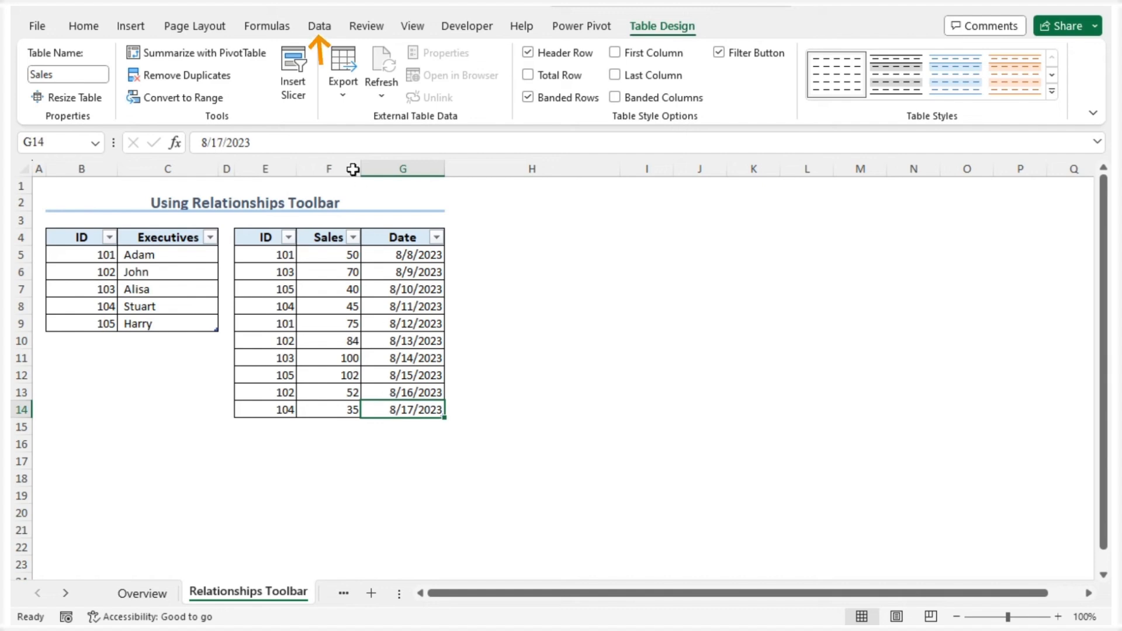
pyautogui.click(320, 26)
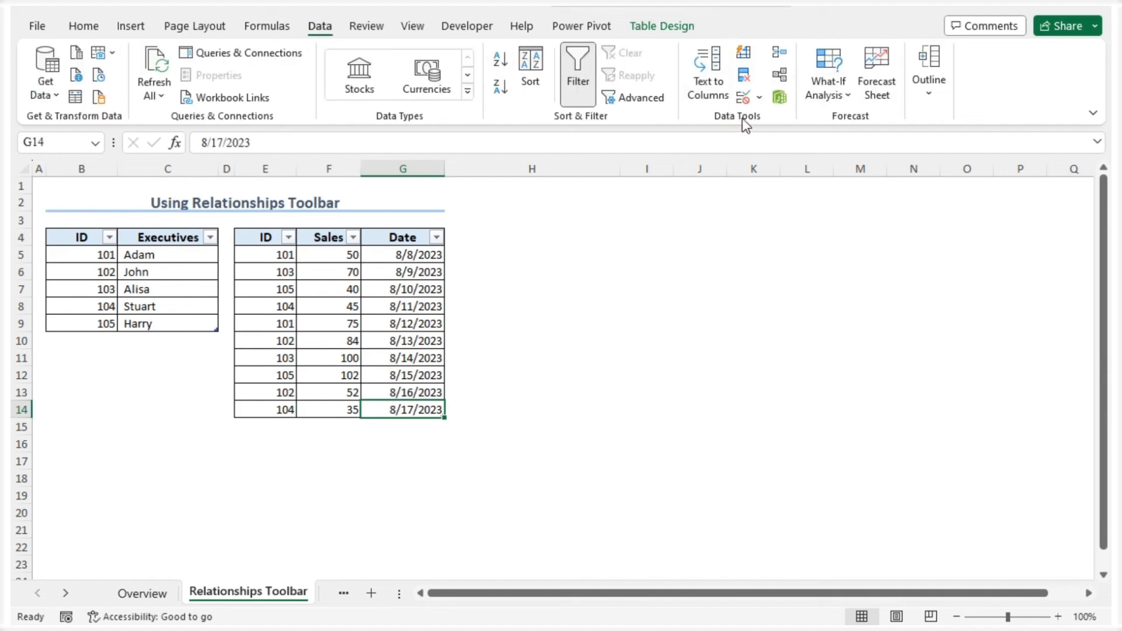
pyautogui.click(780, 76)
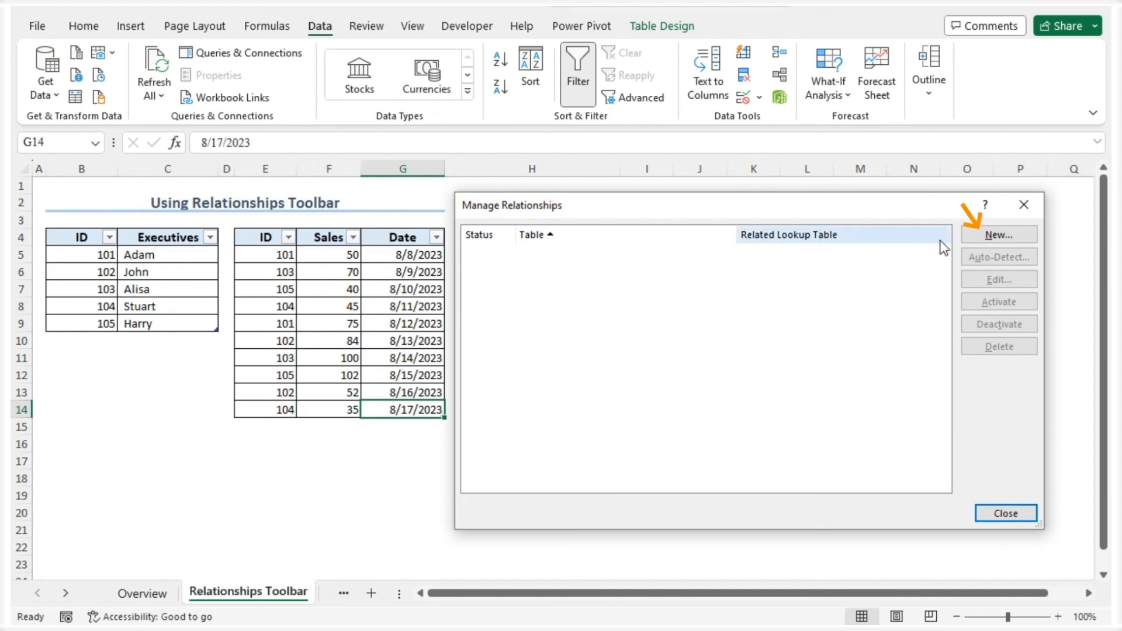
pyautogui.click(967, 236)
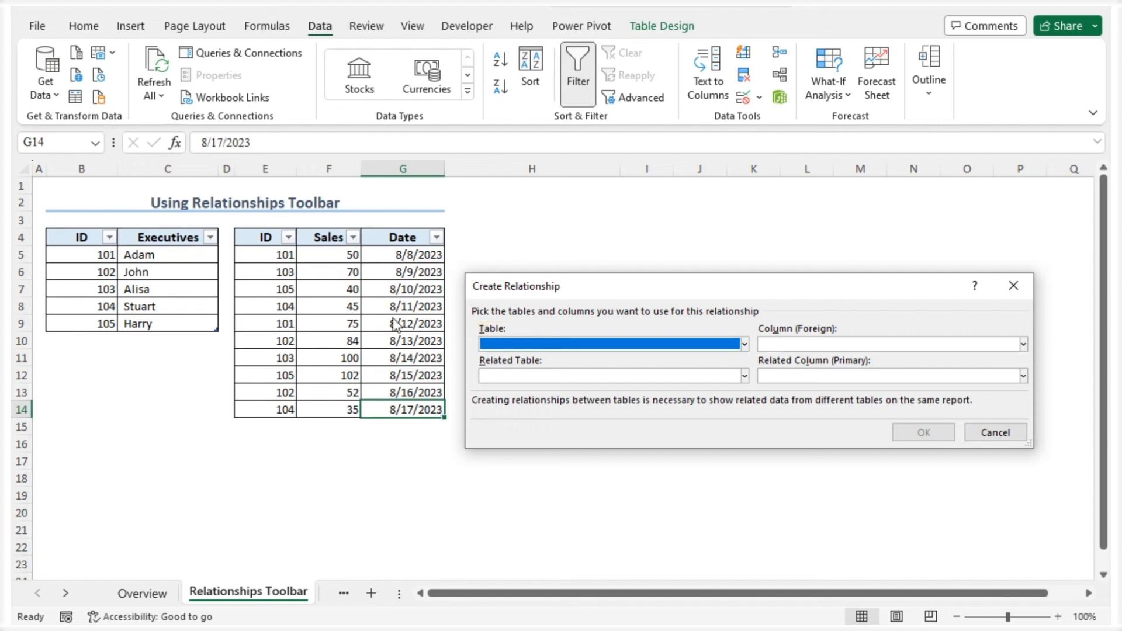
pyautogui.click(745, 344)
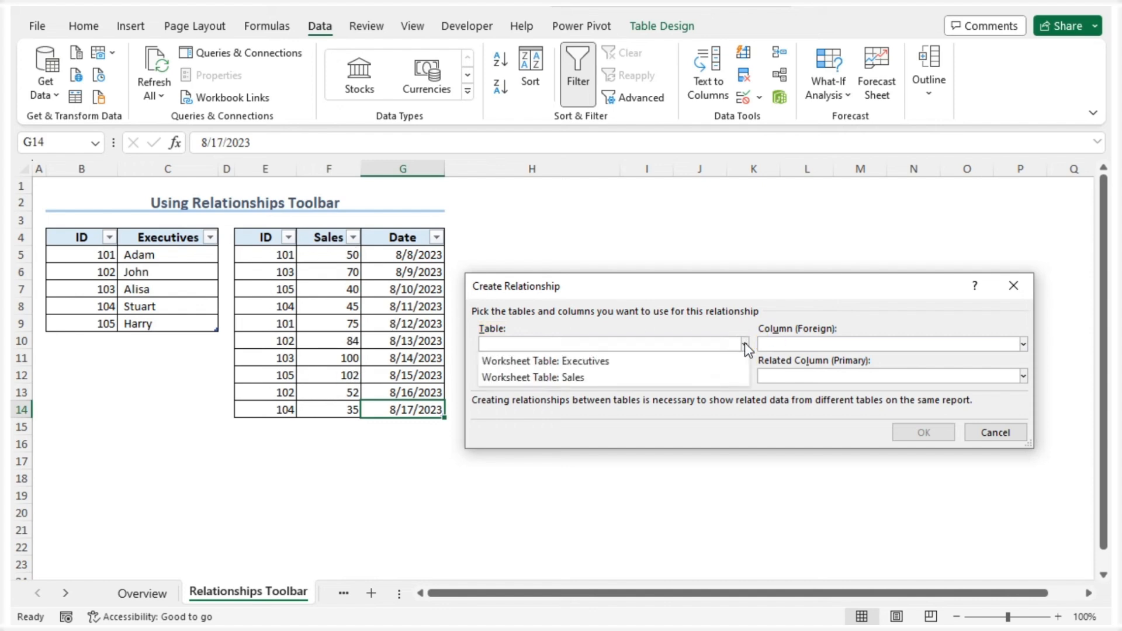
pyautogui.click(645, 375)
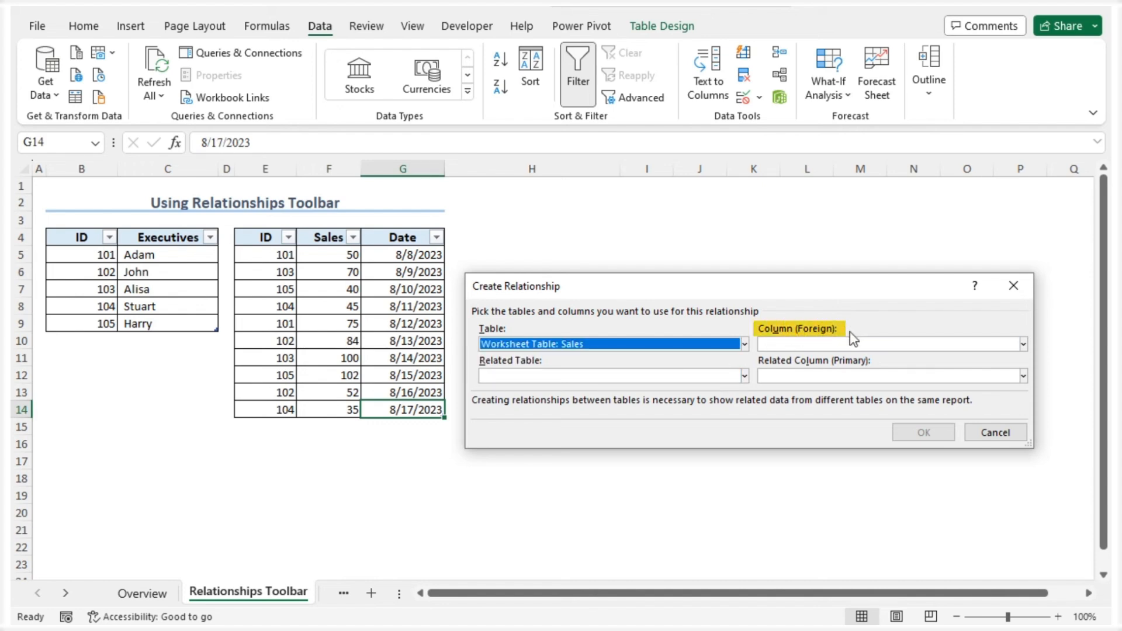
pyautogui.click(1023, 344)
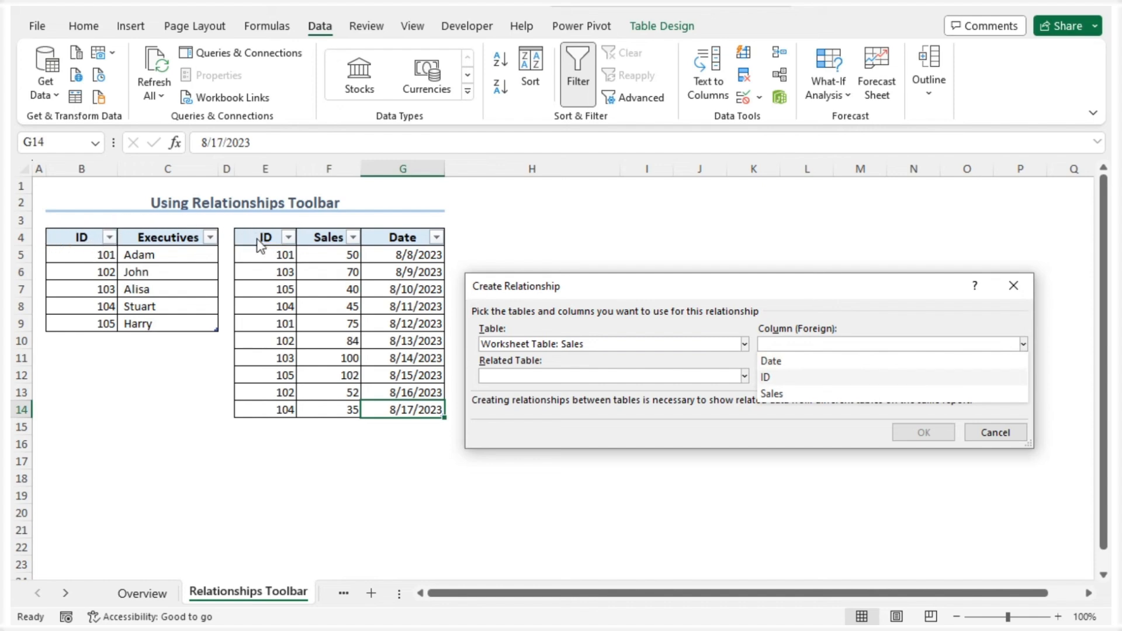
pyautogui.click(920, 379)
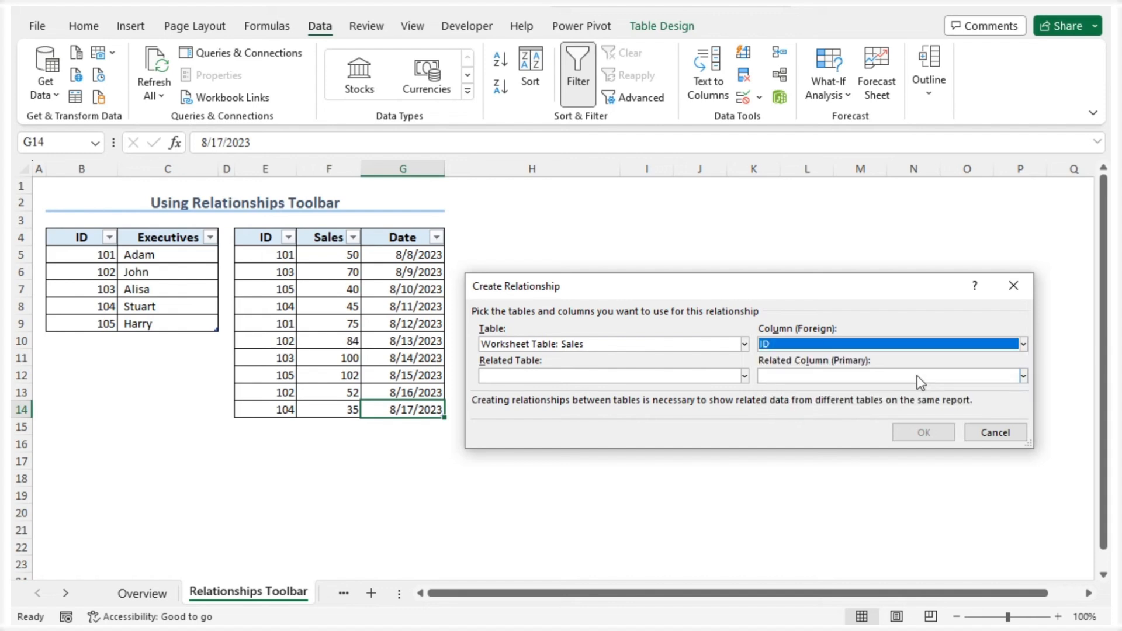
# Step: Set Executives as the related table with ID as the primary column, create the relationship and close the relationship manager
pyautogui.click(744, 376)
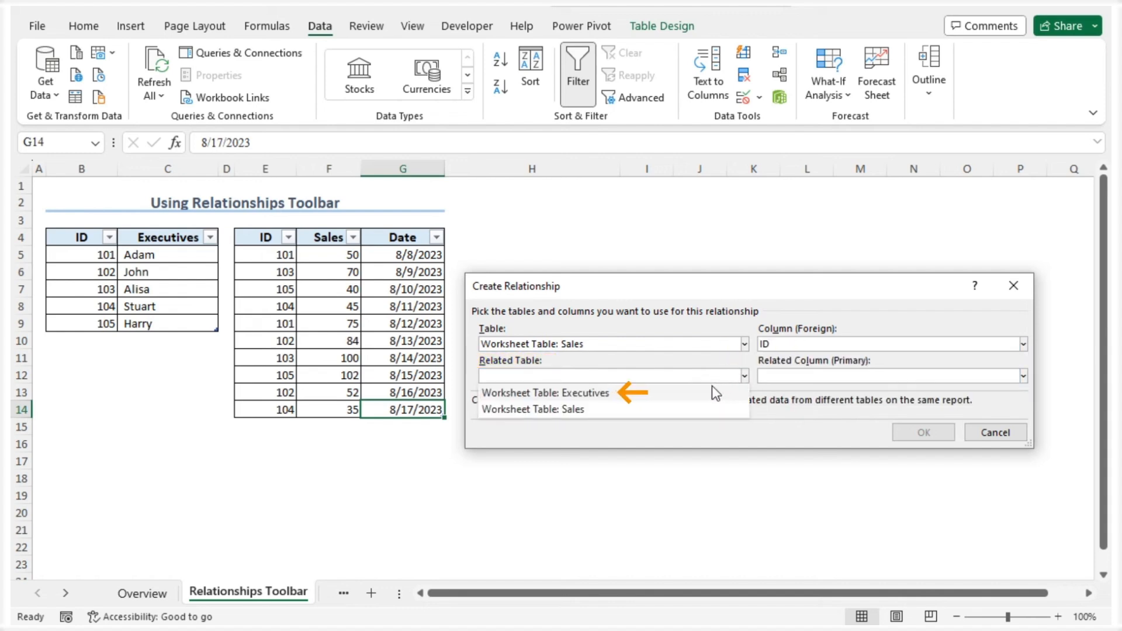
pyautogui.click(712, 392)
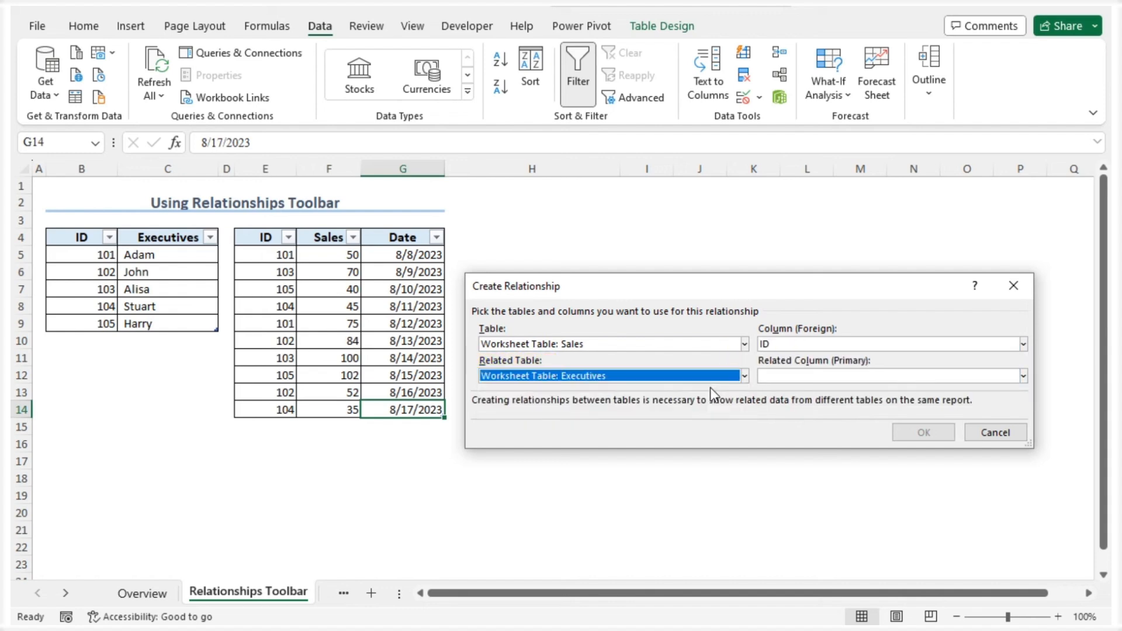
pyautogui.click(1024, 376)
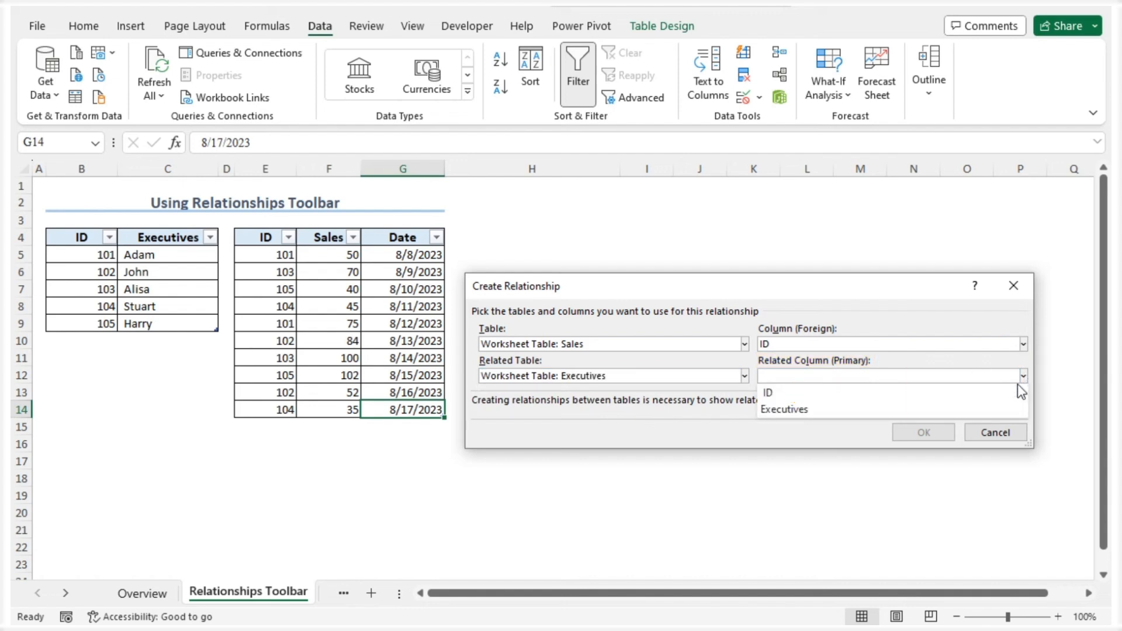
pyautogui.click(940, 393)
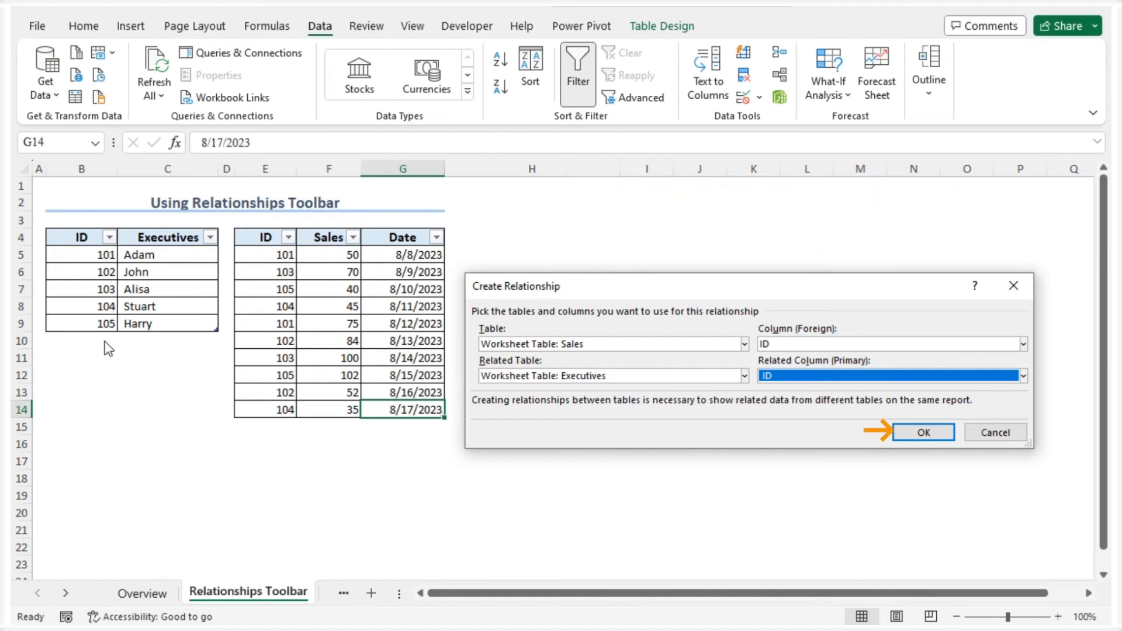
pyautogui.click(948, 432)
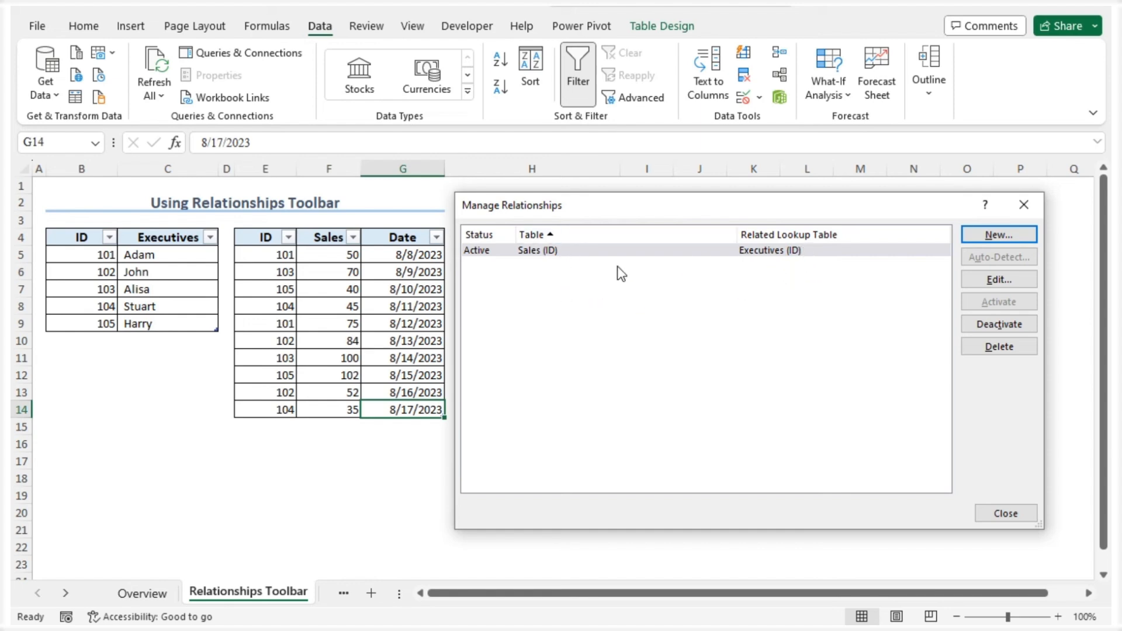
pyautogui.click(1012, 510)
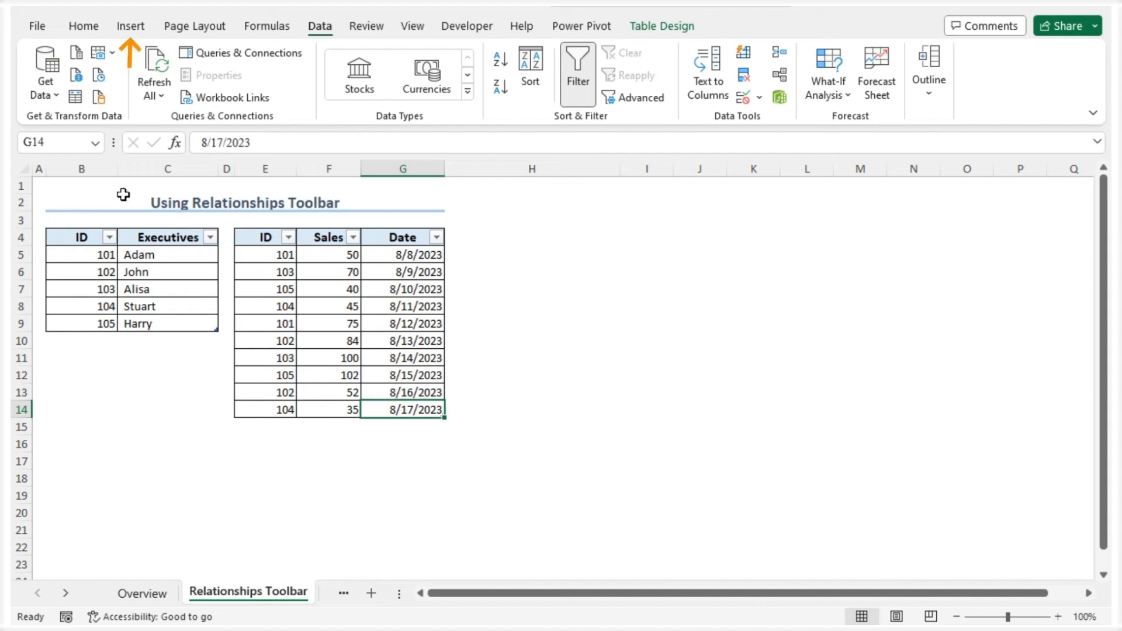
# Step: Insert a PivotTable on a new worksheet from an external source, using Tables in Workbook Data Model as the connection
pyautogui.click(139, 22)
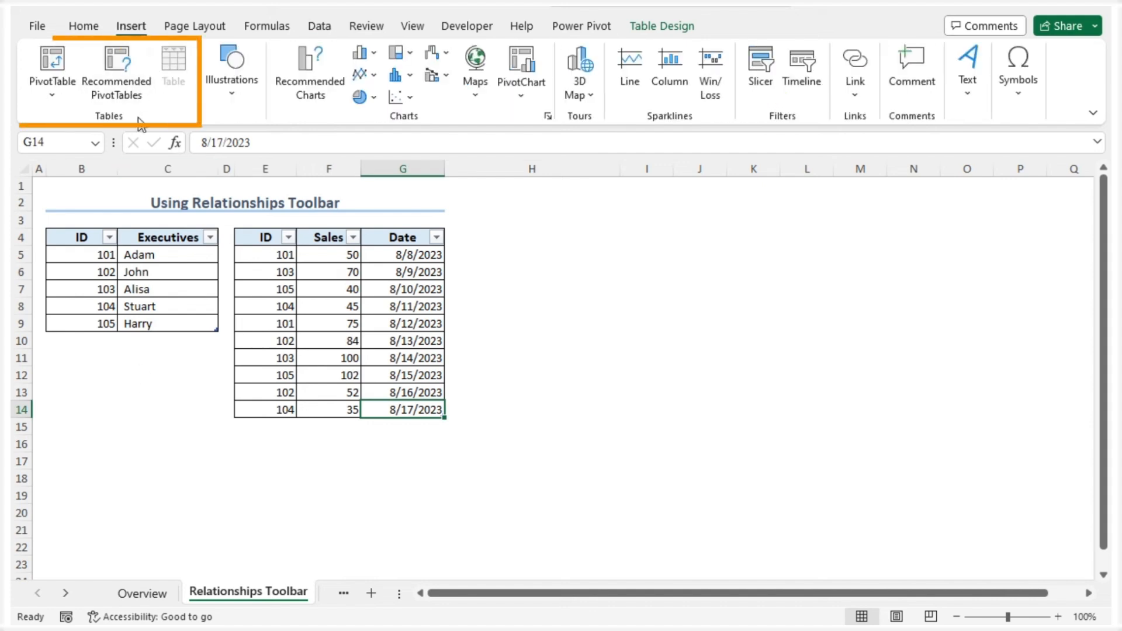
pyautogui.click(56, 93)
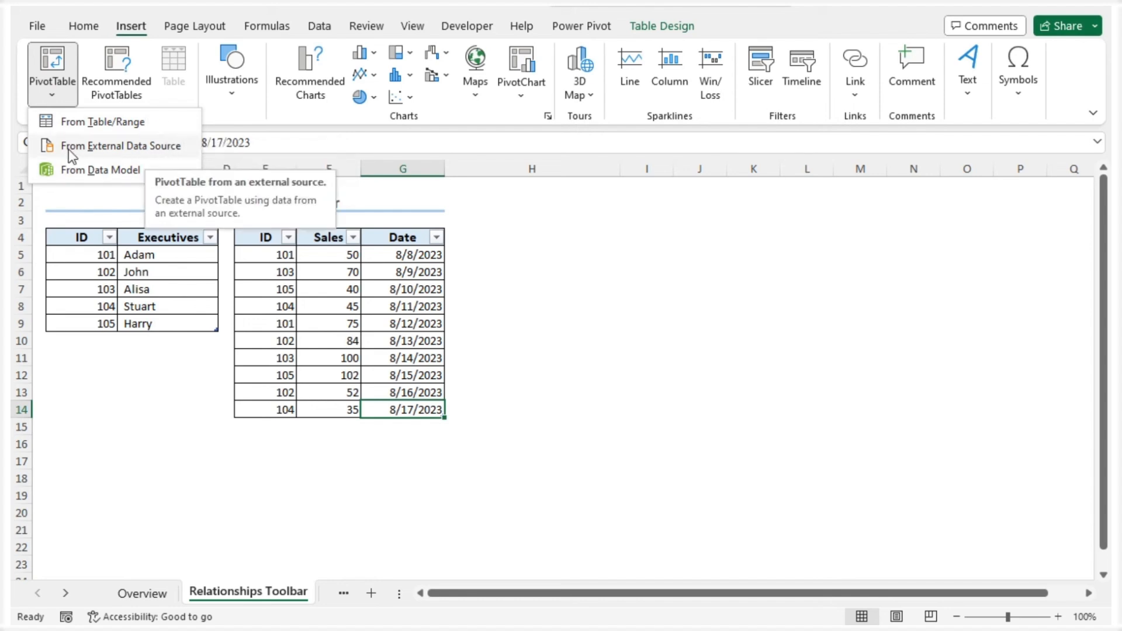
pyautogui.click(113, 146)
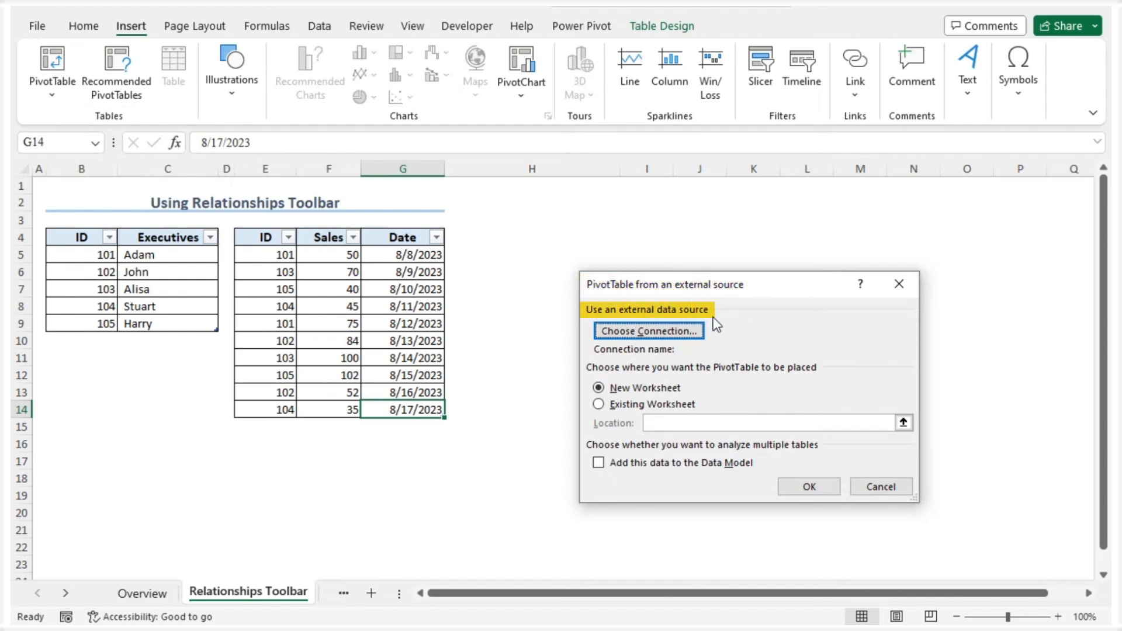
pyautogui.click(686, 333)
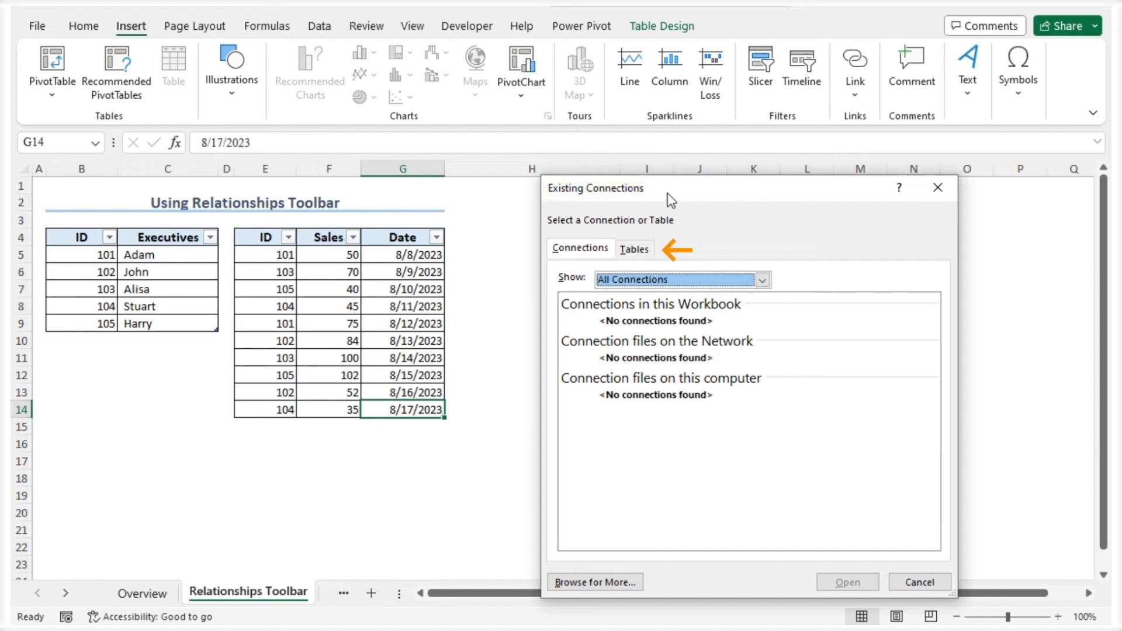
pyautogui.click(640, 252)
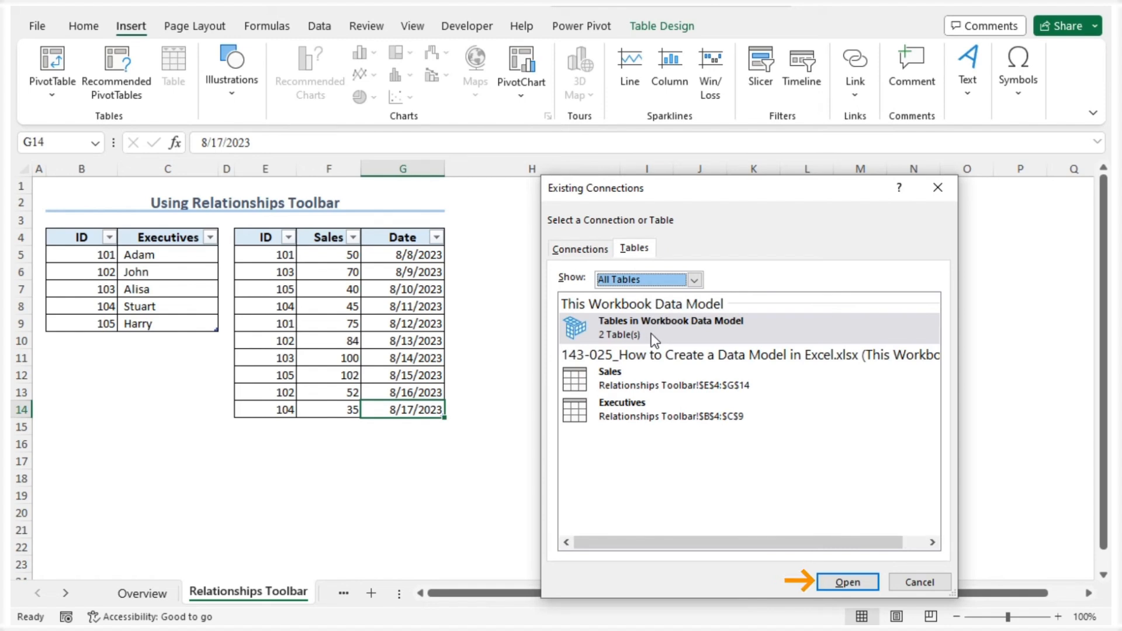
pyautogui.click(837, 581)
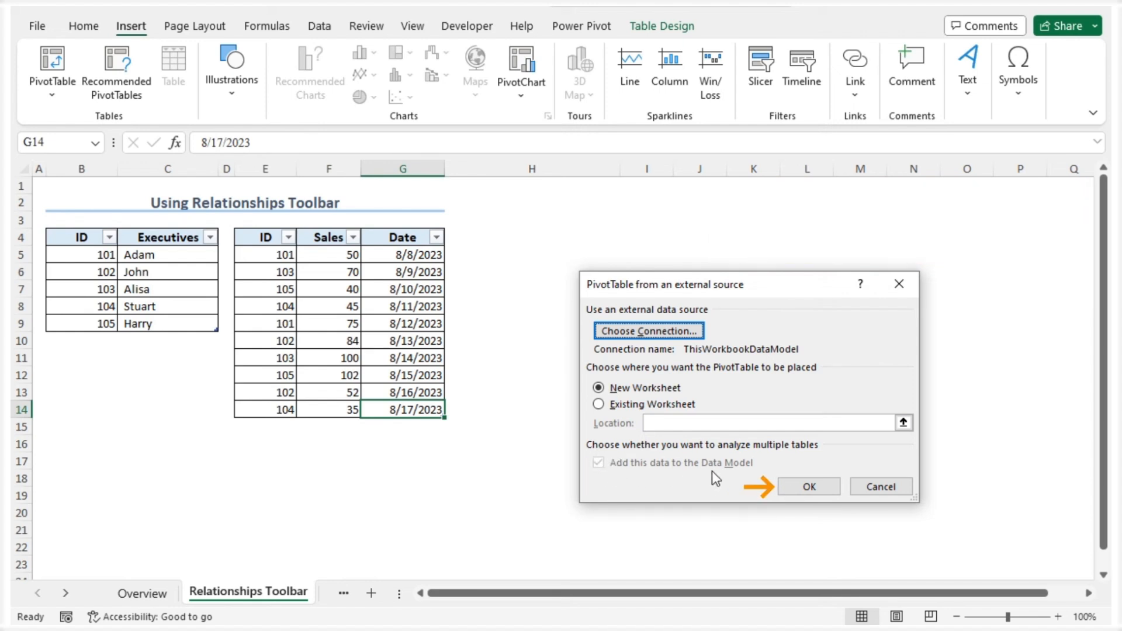
pyautogui.click(792, 486)
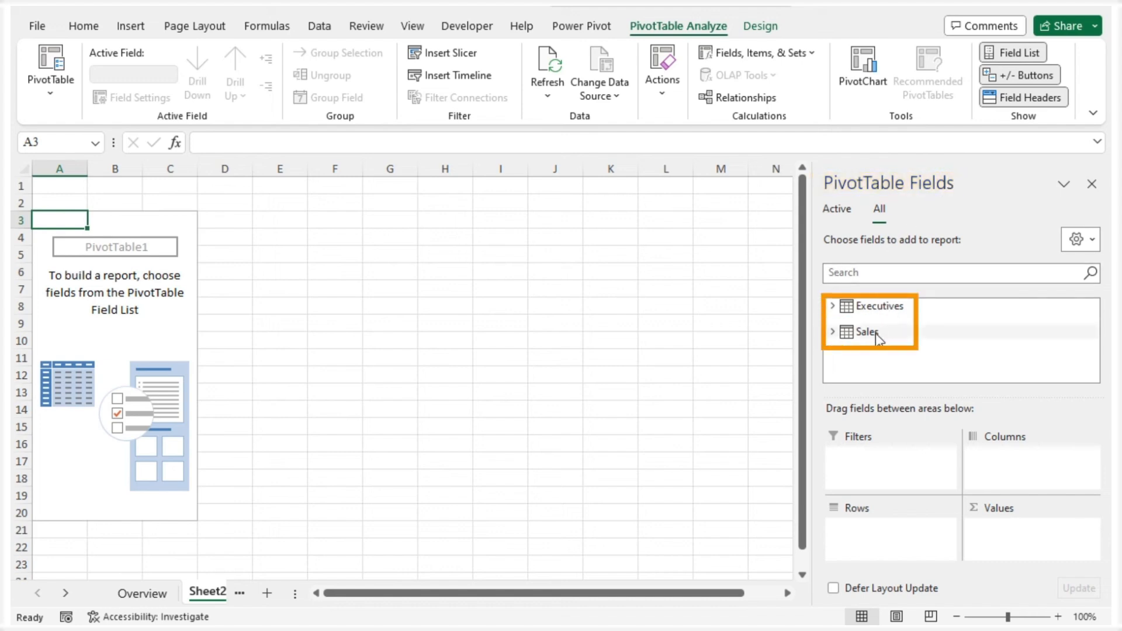
# Step: Add the Executives field from the Executives table as PivotTable rows and the Sales field from the Sales table as summed values
pyautogui.click(833, 305)
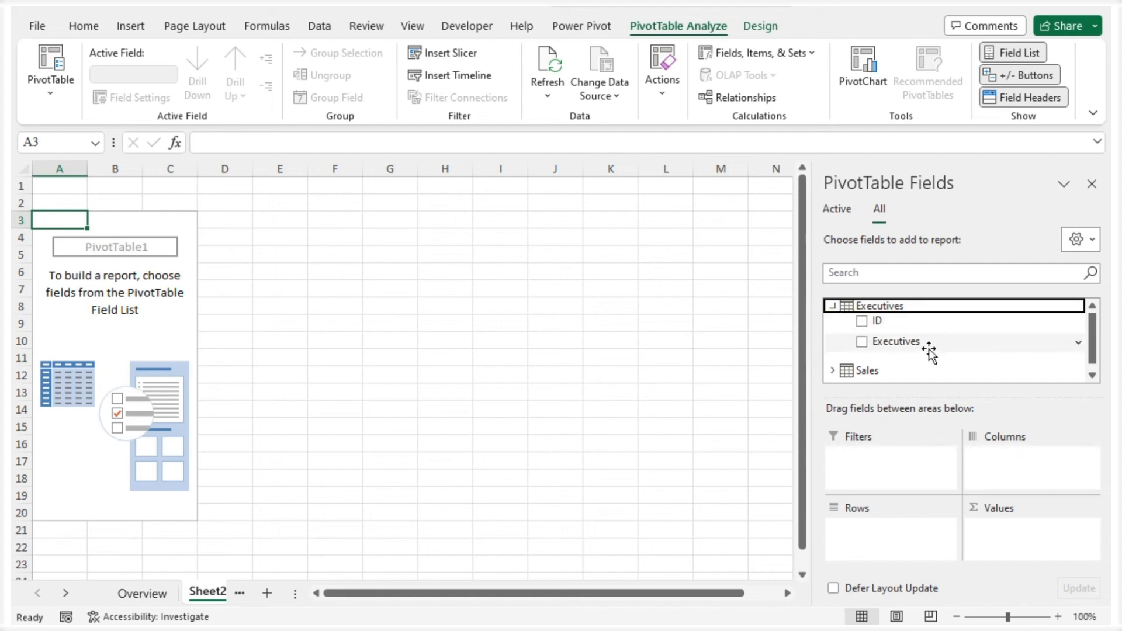
pyautogui.click(833, 371)
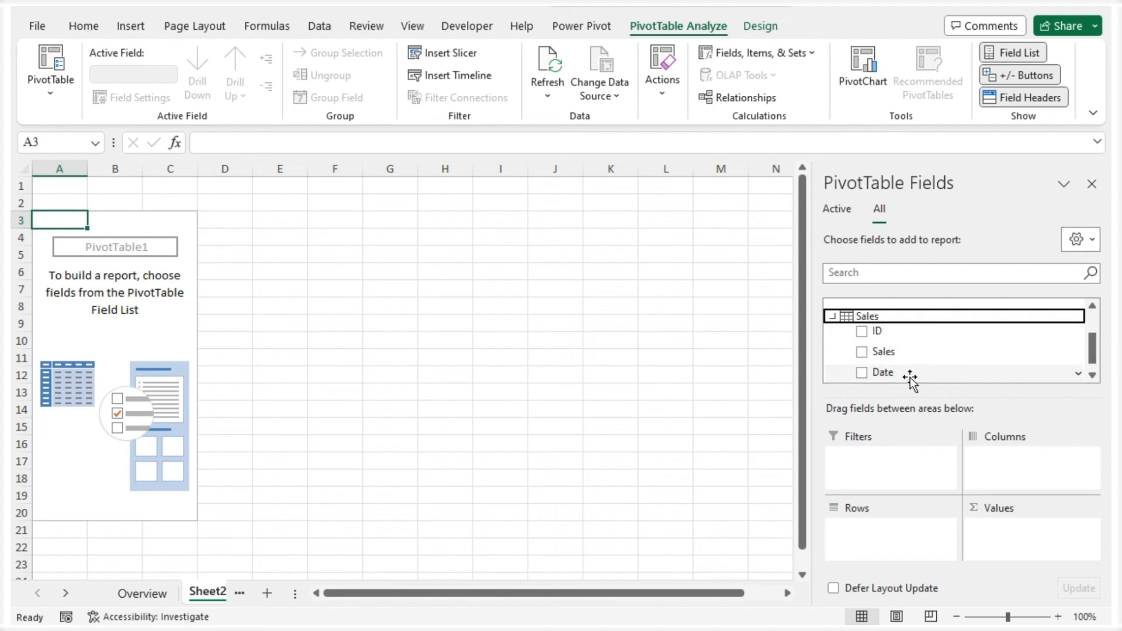
pyautogui.scroll(3, 909, 377)
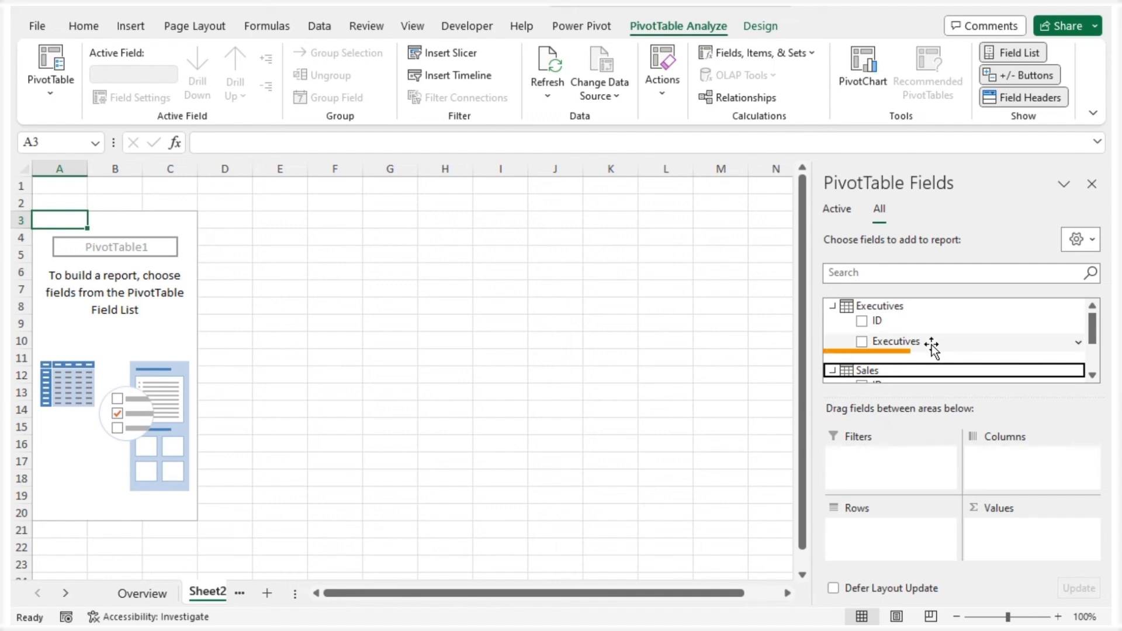
pyautogui.click(871, 344)
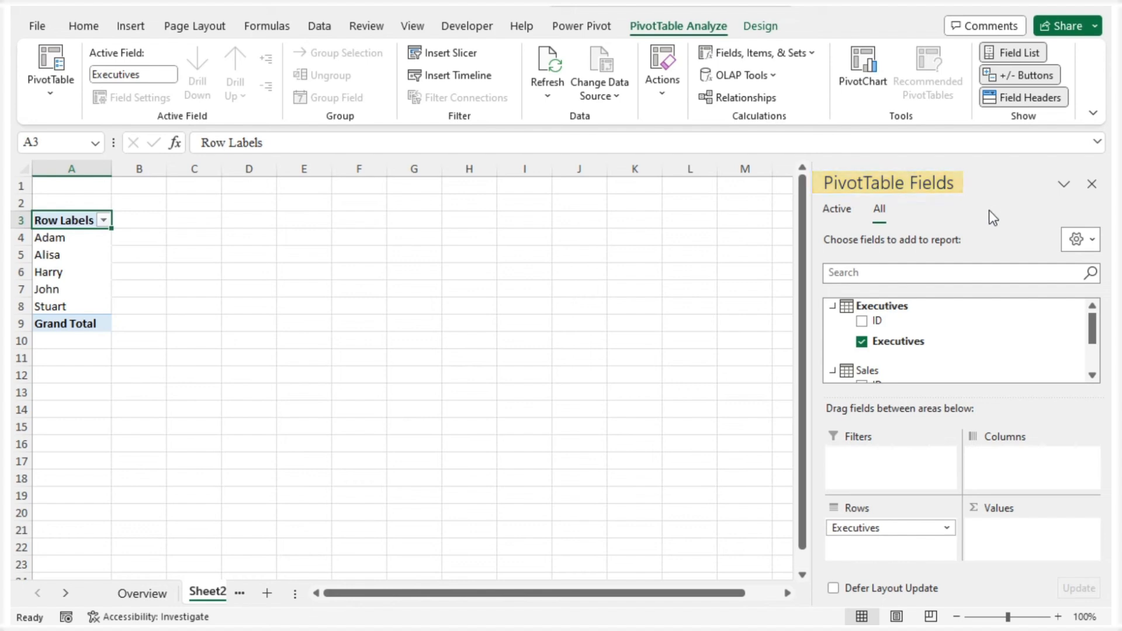
pyautogui.click(904, 371)
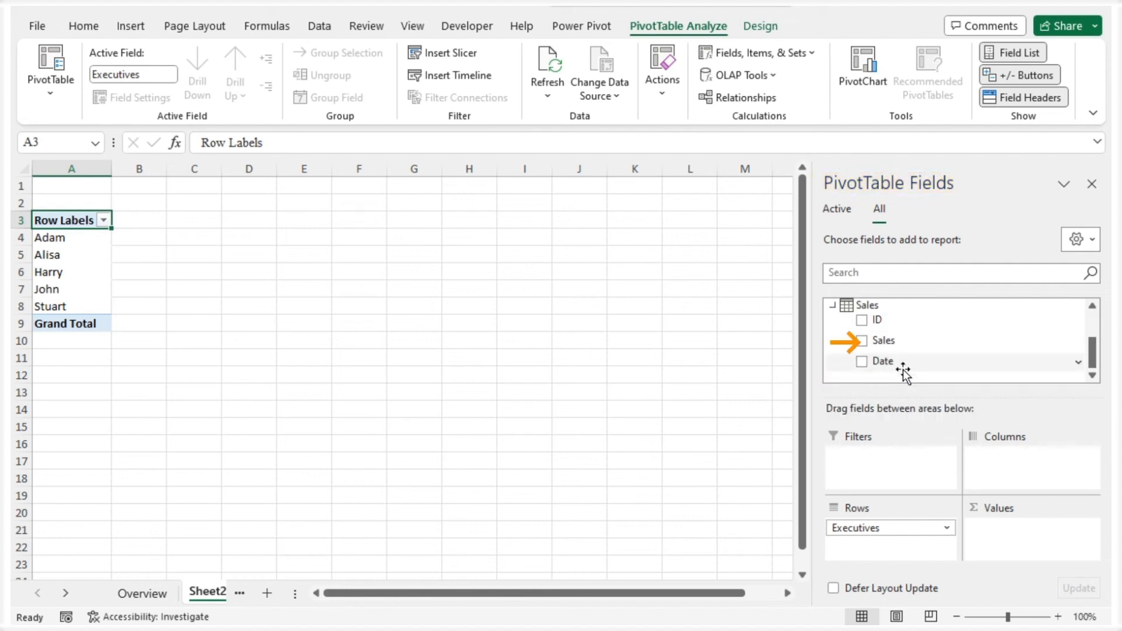
pyautogui.click(862, 342)
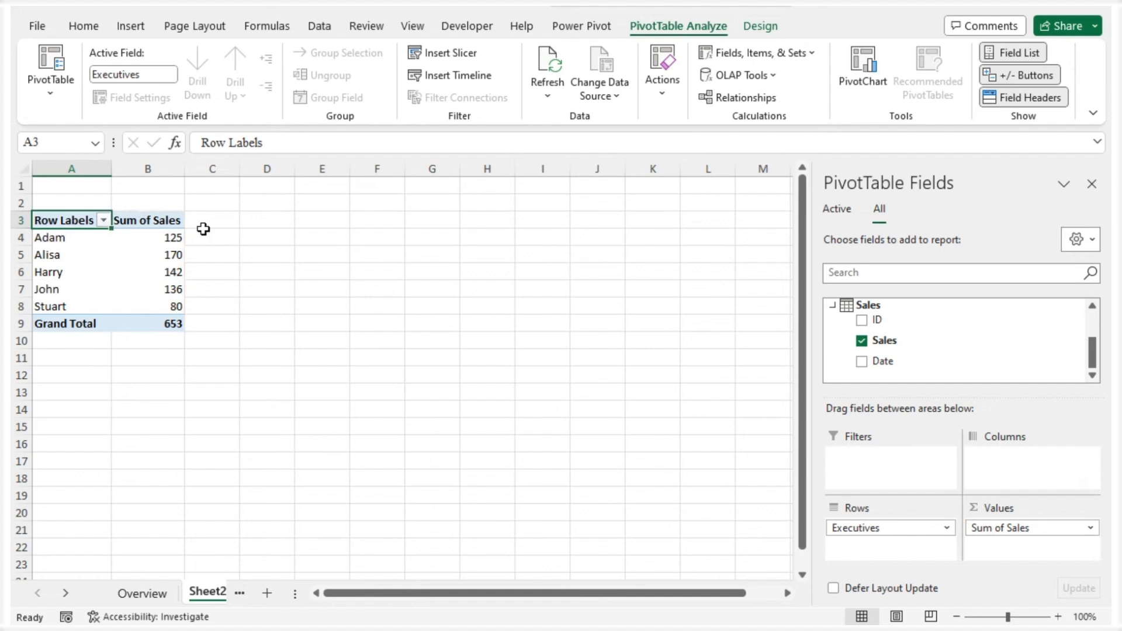
pyautogui.click(194, 334)
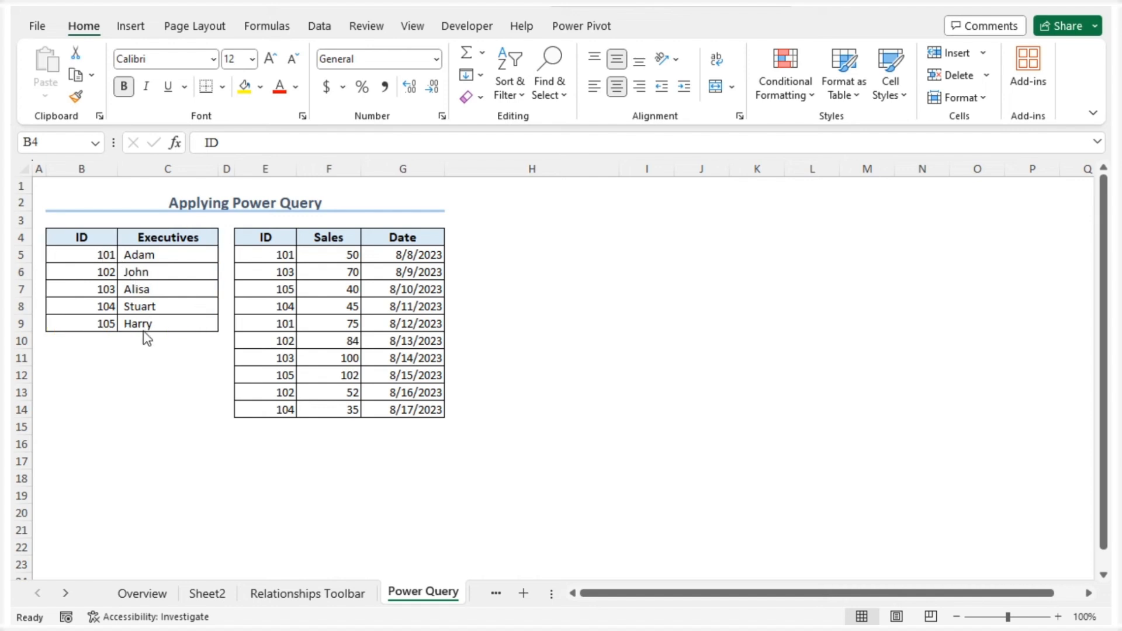
# Step: On the Power Query sheet, convert the ID and Executives range B4:C9 into a table with headers
pyautogui.click(85, 240)
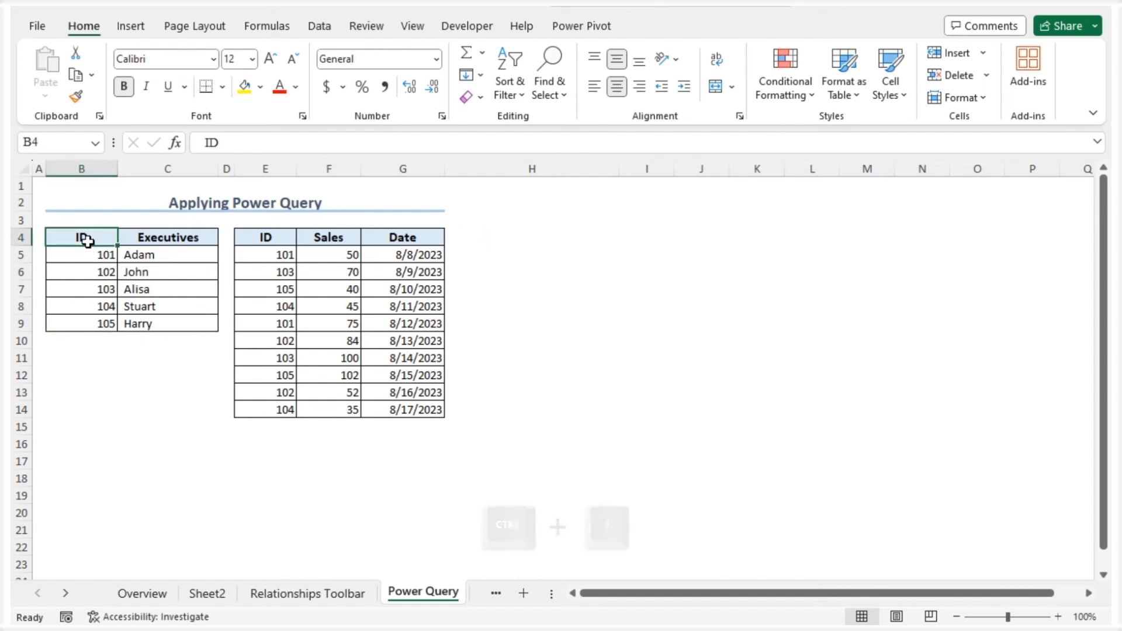
pyautogui.hotkey('ctrl', 't')
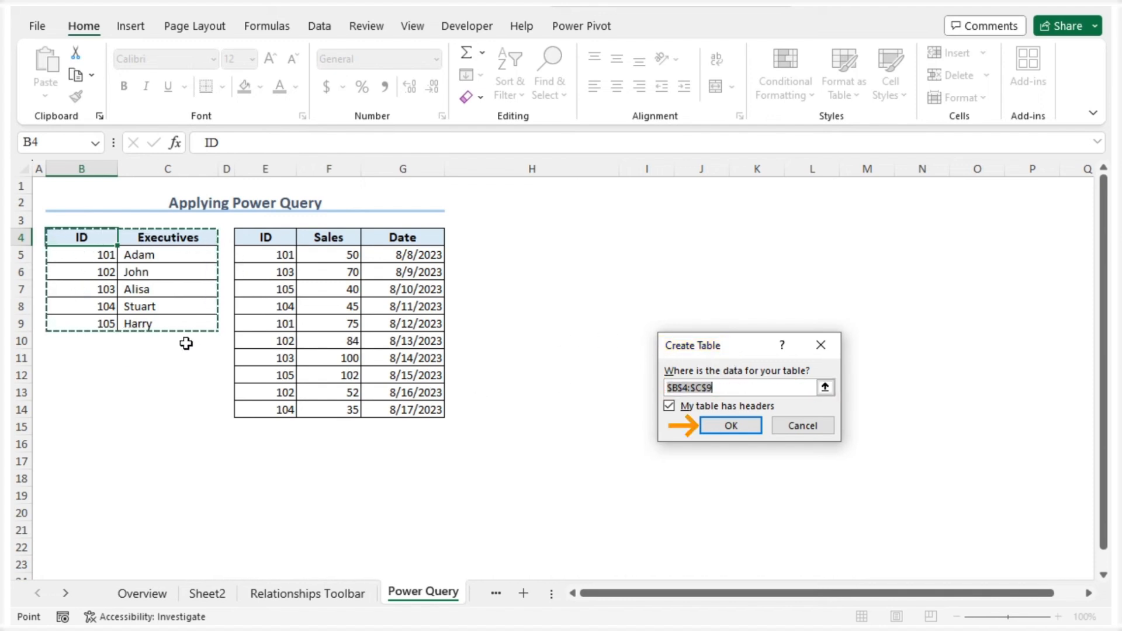
pyautogui.click(731, 430)
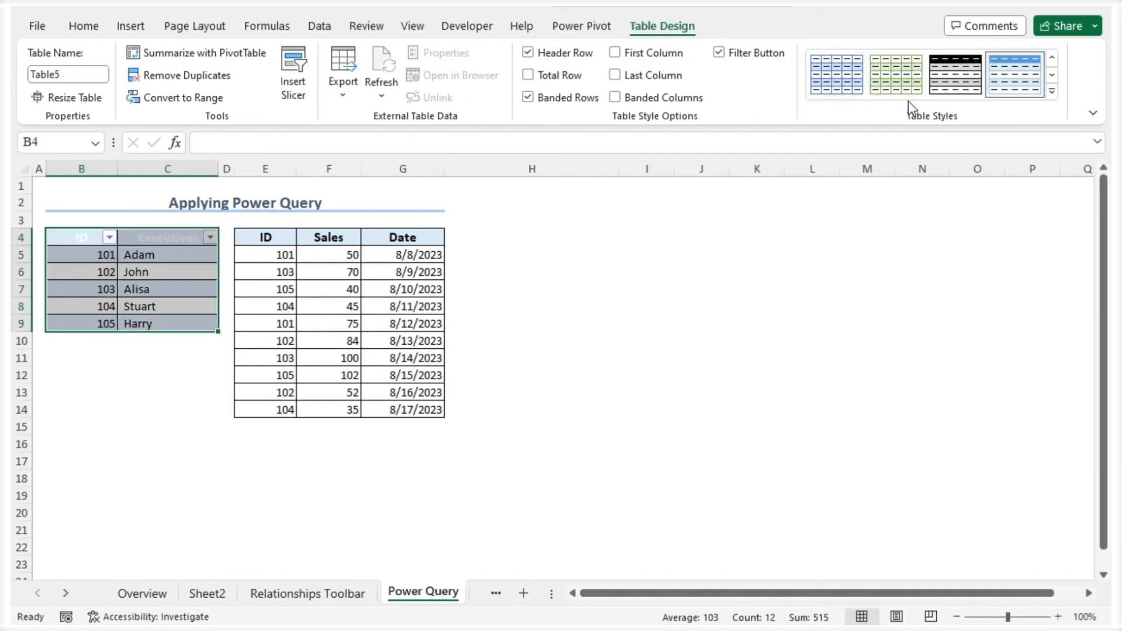
# Step: Give the ID and Executives table the plain, uncoloured Light table style and name it ExecutivesPQ
pyautogui.click(1051, 91)
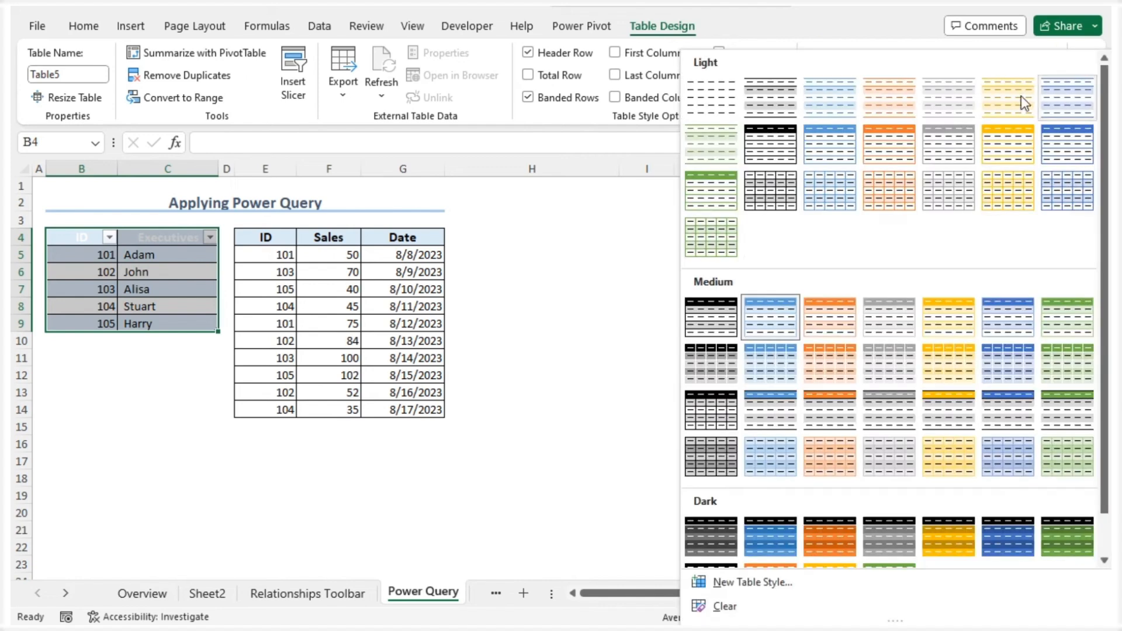
pyautogui.click(724, 103)
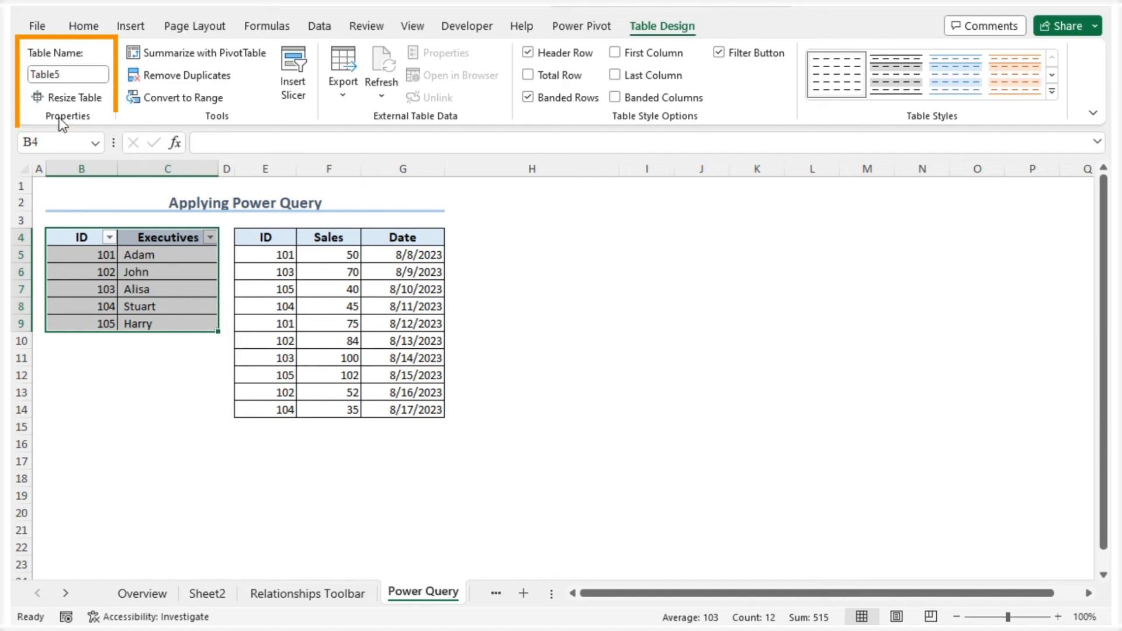
pyautogui.click(72, 75)
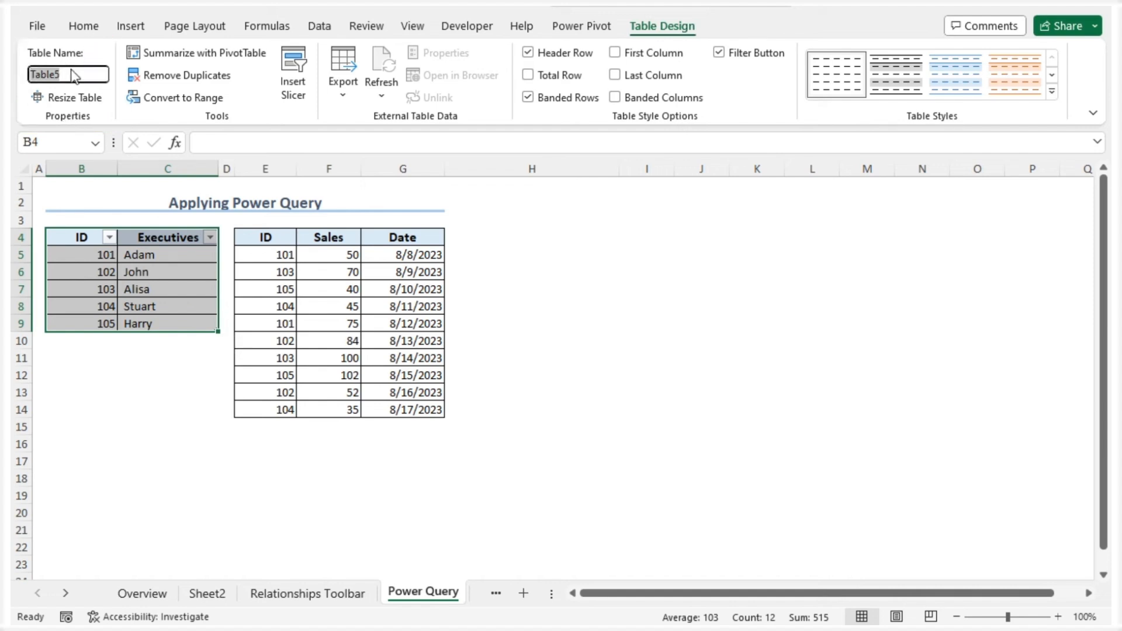
pyautogui.write('ExecutivesPQ')
pyautogui.press('Return')
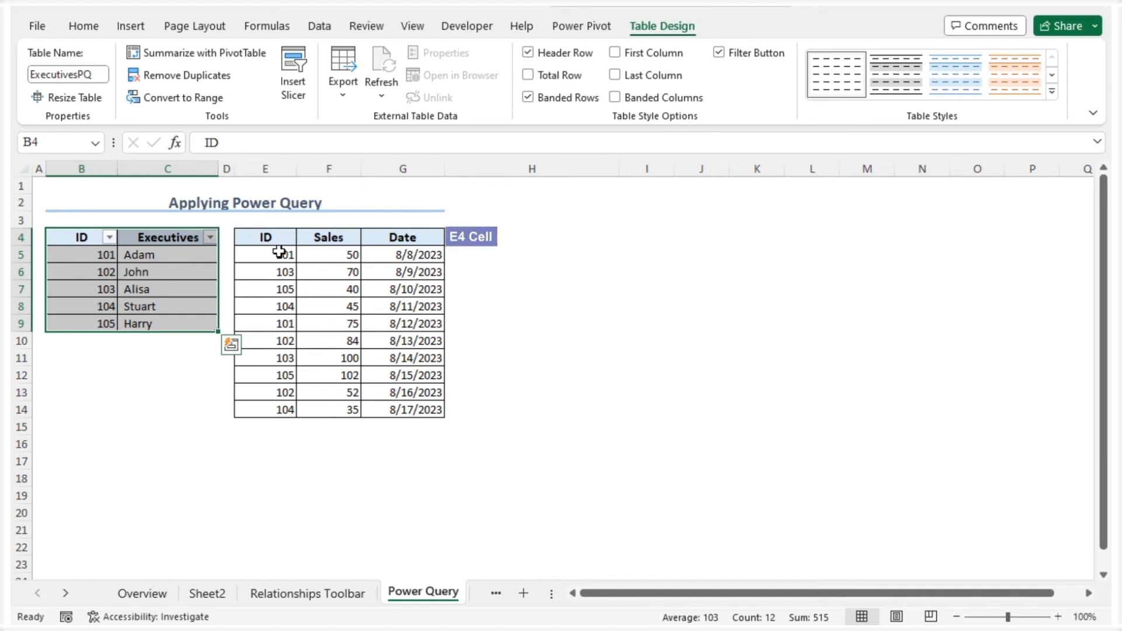
# Step: Convert the ID, Sales and Date range E4:G14 on the Power Query sheet into a table with headers
pyautogui.click(268, 238)
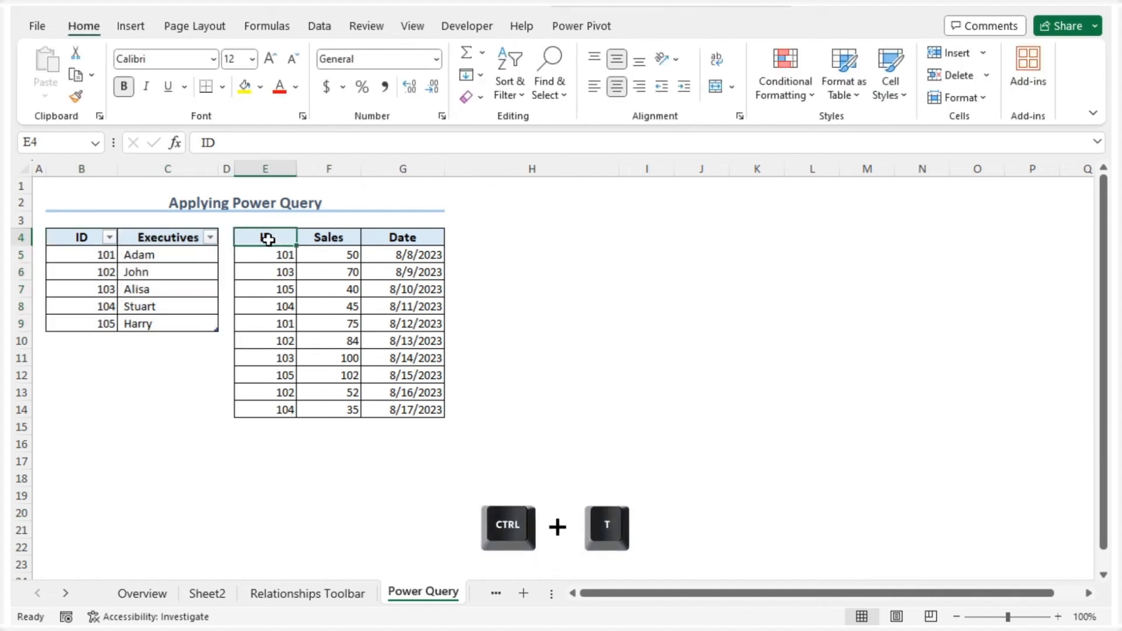
pyautogui.hotkey('ctrl', 't')
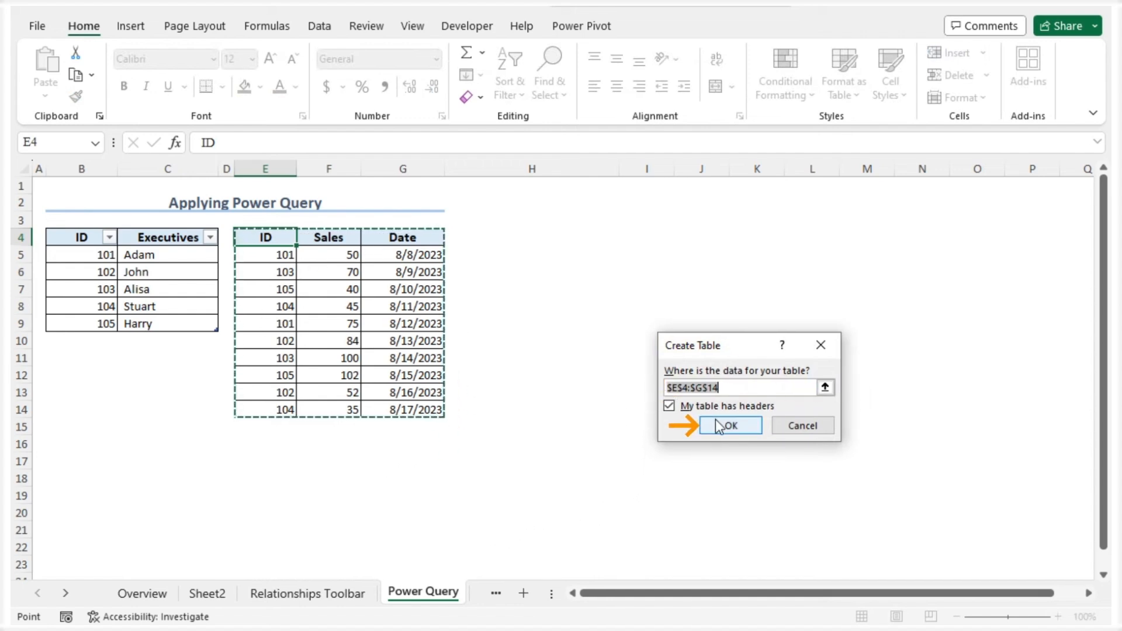
pyautogui.click(731, 425)
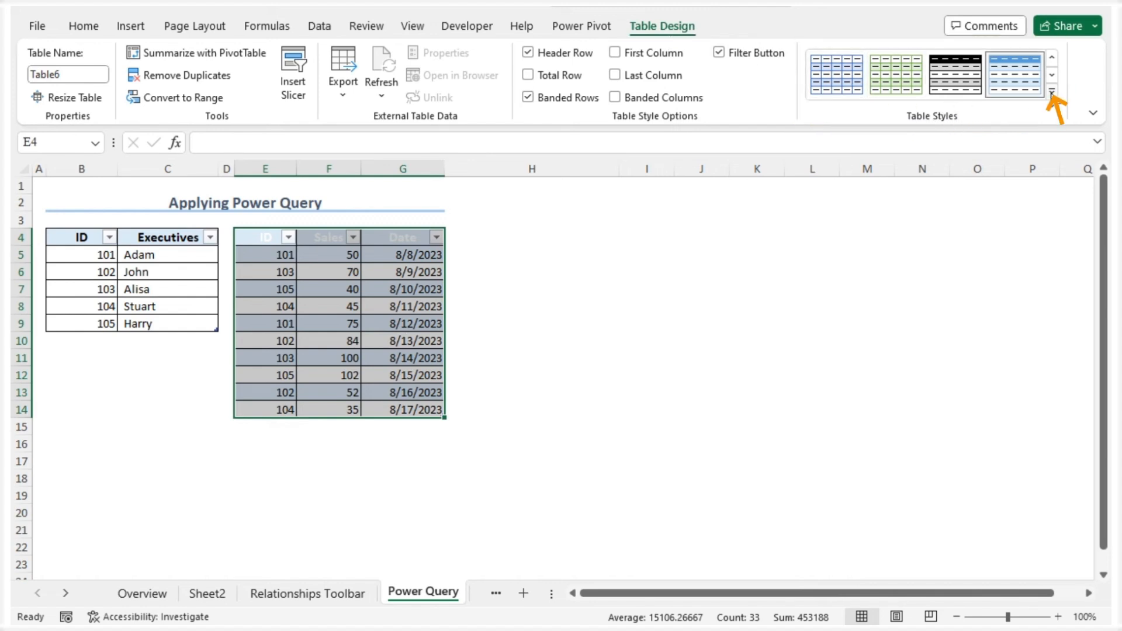
# Step: Give the ID, Sales and Date table the plain, uncoloured Light table style and name it SalesPQ
pyautogui.click(1052, 92)
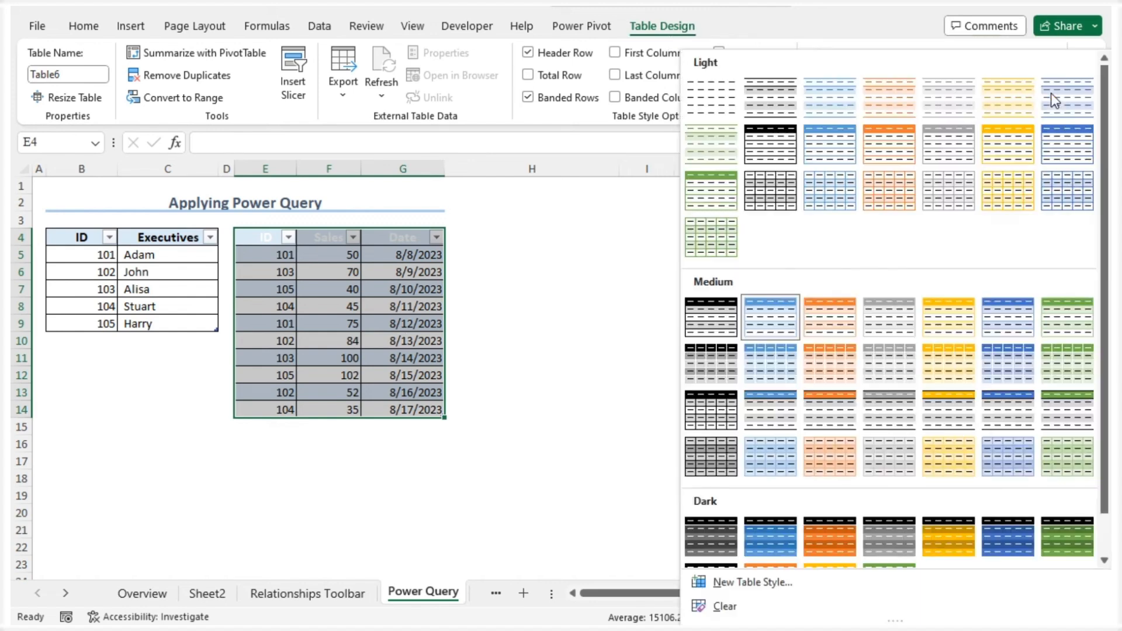
pyautogui.click(713, 102)
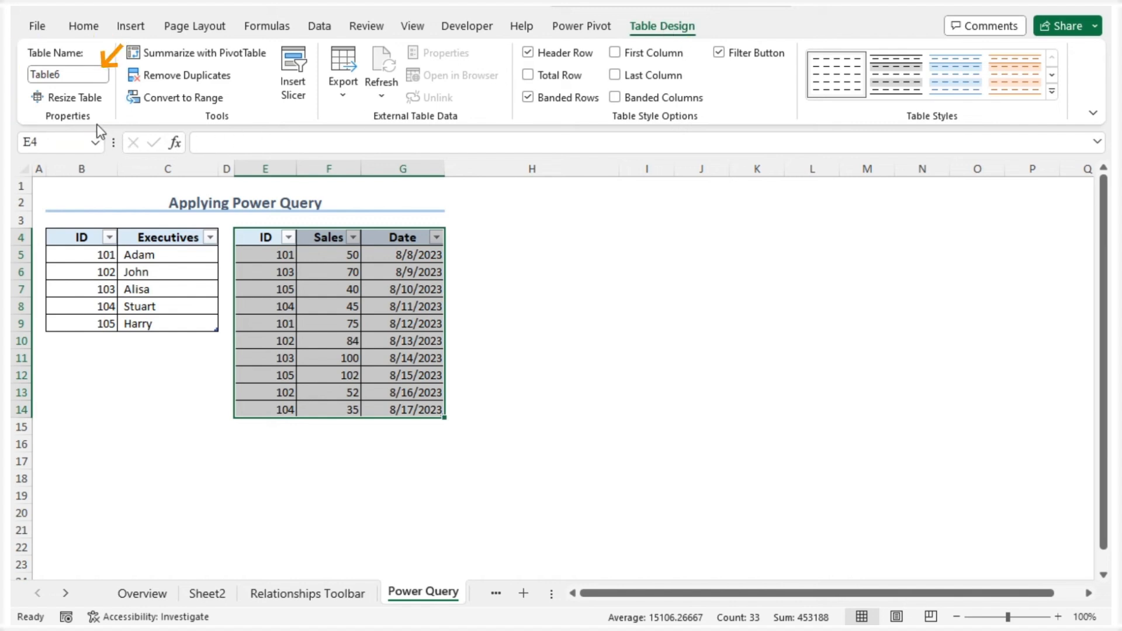
pyautogui.click(56, 75)
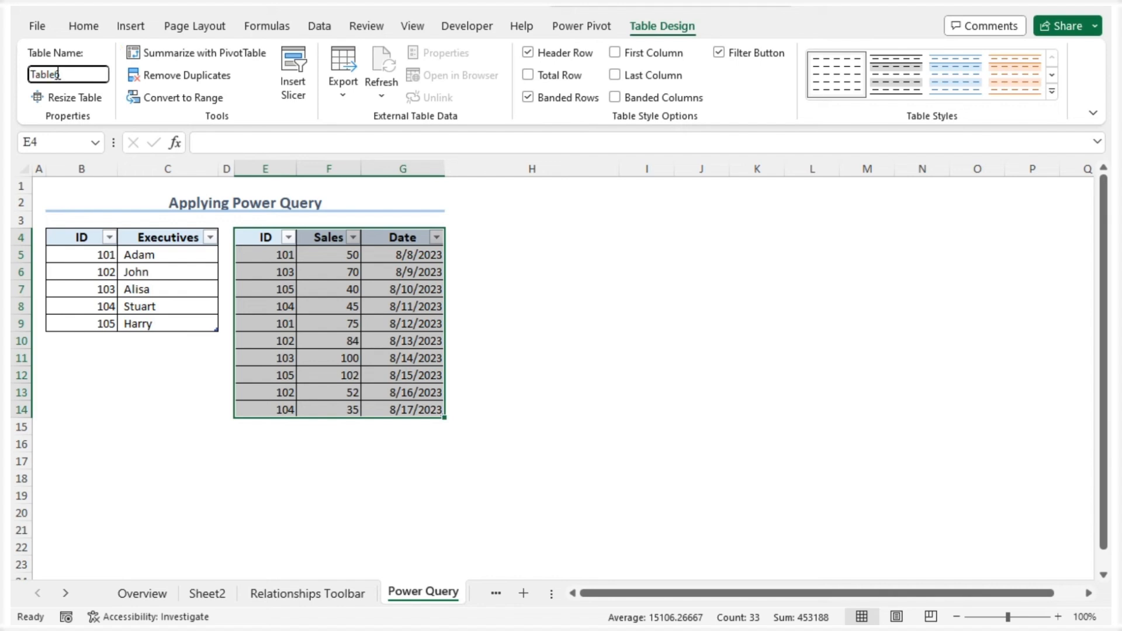
pyautogui.doubleClick(58, 74)
pyautogui.write('SalesPQ')
pyautogui.press('Return')
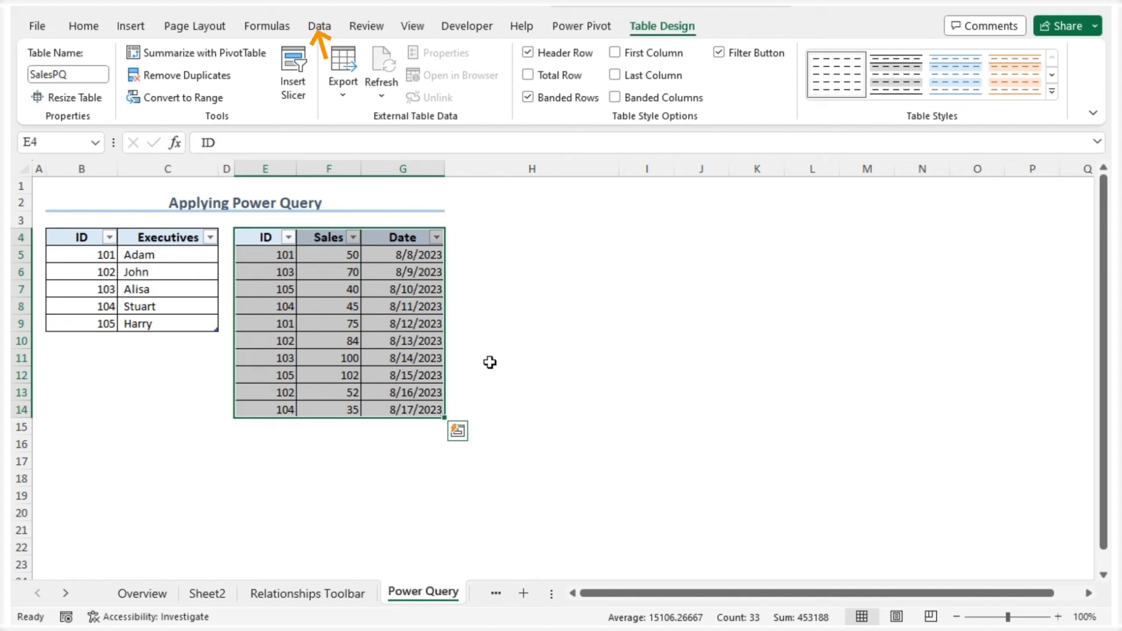
# Step: Bring the SalesPQ table into the Power Query Editor and expand the list of queries
pyautogui.click(320, 27)
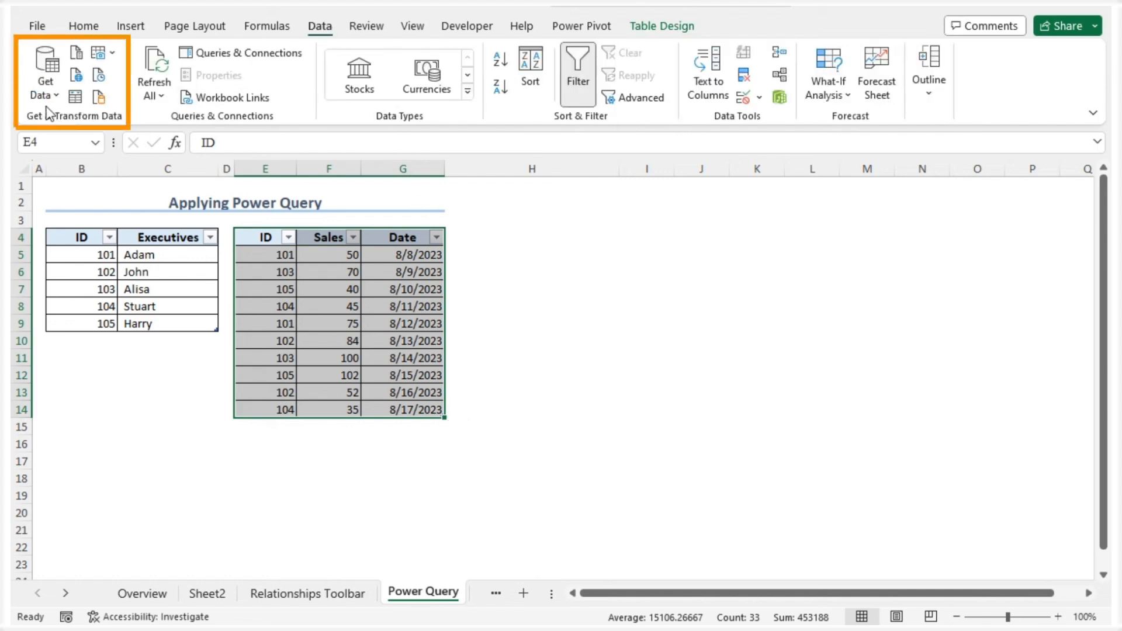
pyautogui.click(75, 99)
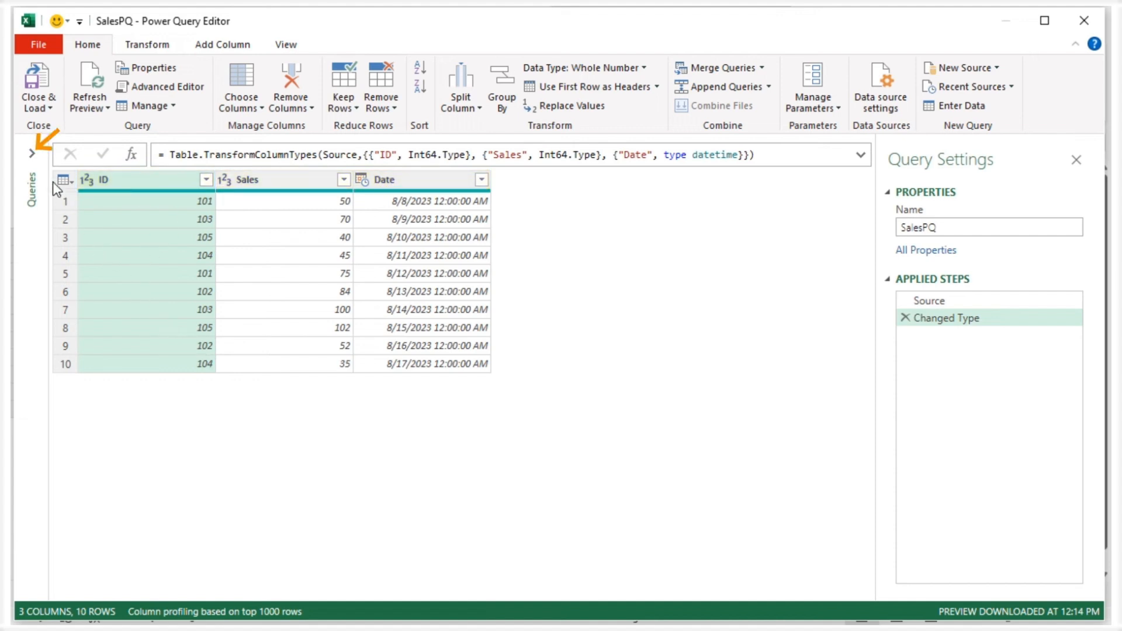
pyautogui.click(33, 155)
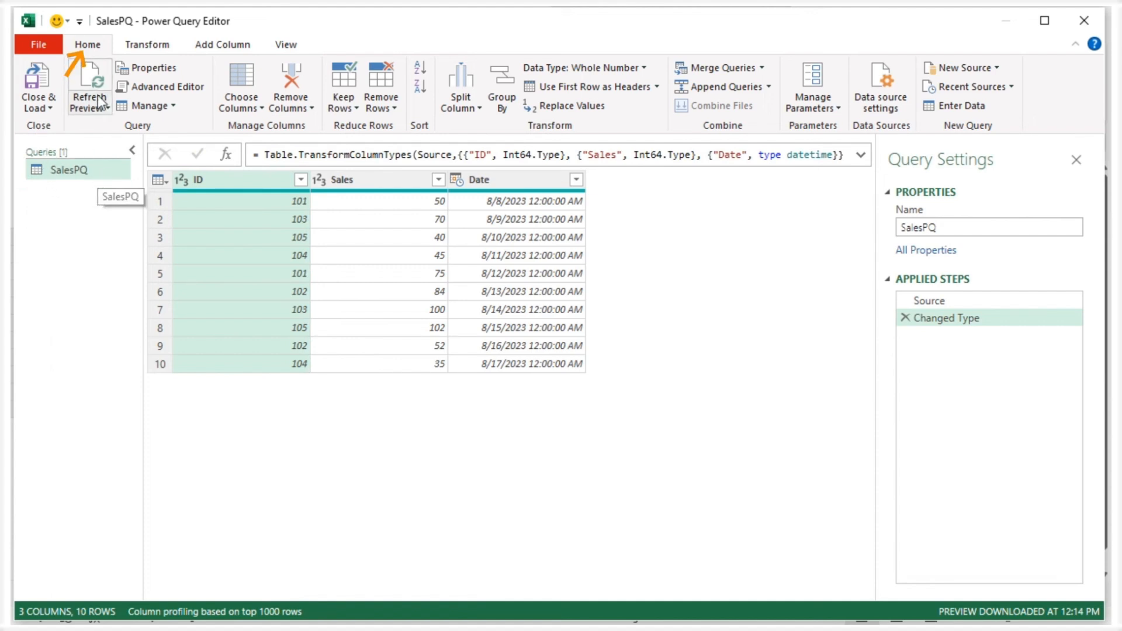
# Step: Load the SalesPQ query as Only Create Connection and add its data to the Data Model
pyautogui.click(50, 109)
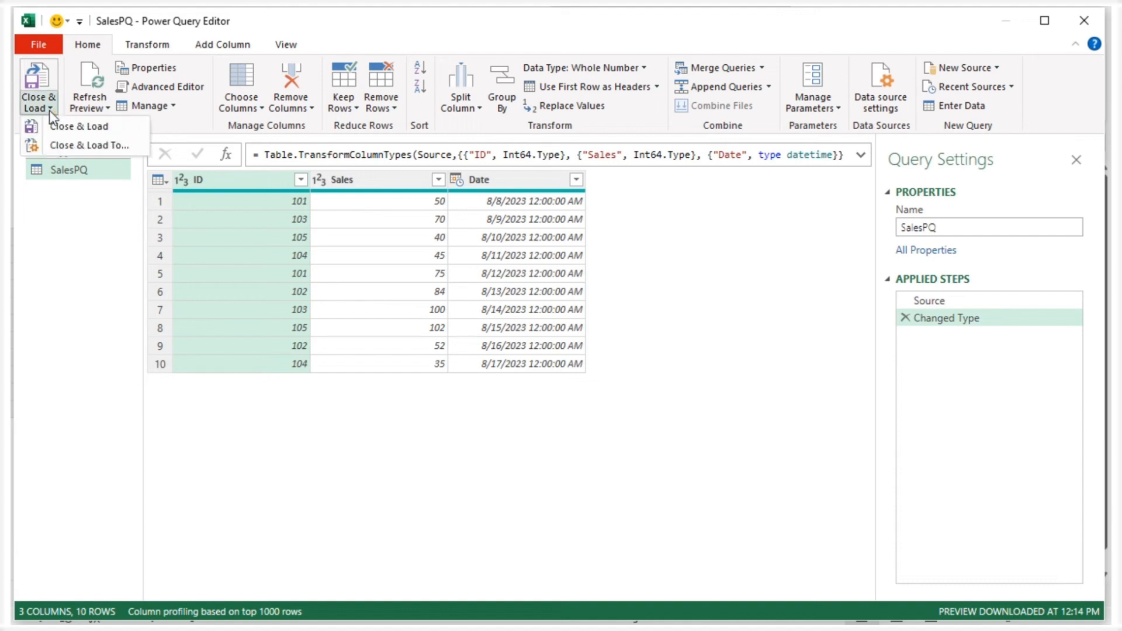
pyautogui.click(129, 141)
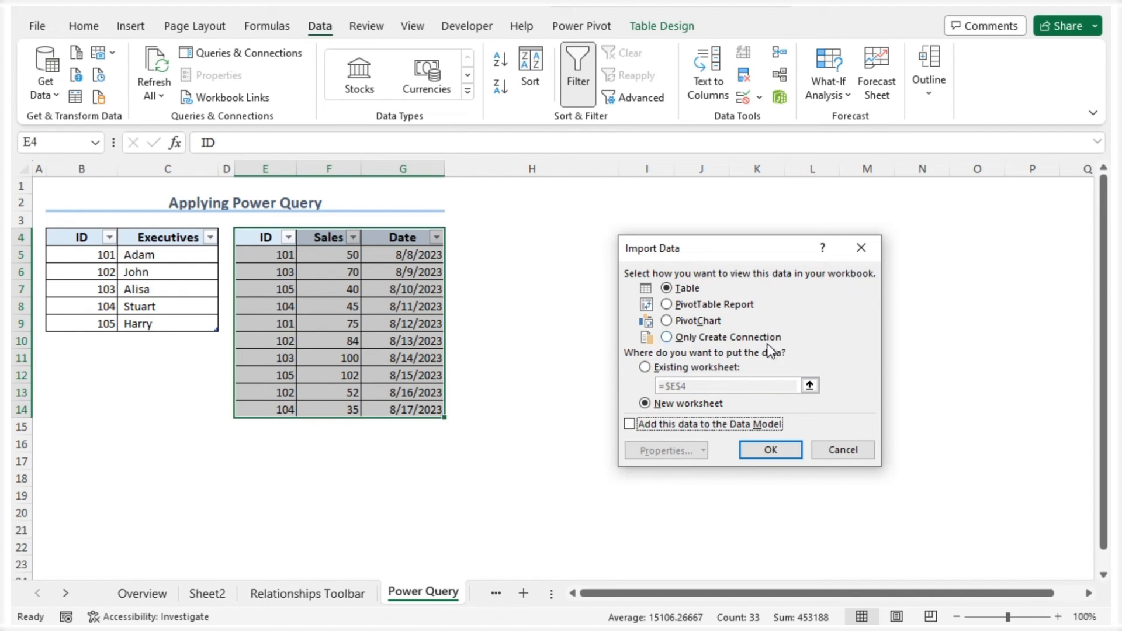
pyautogui.click(666, 338)
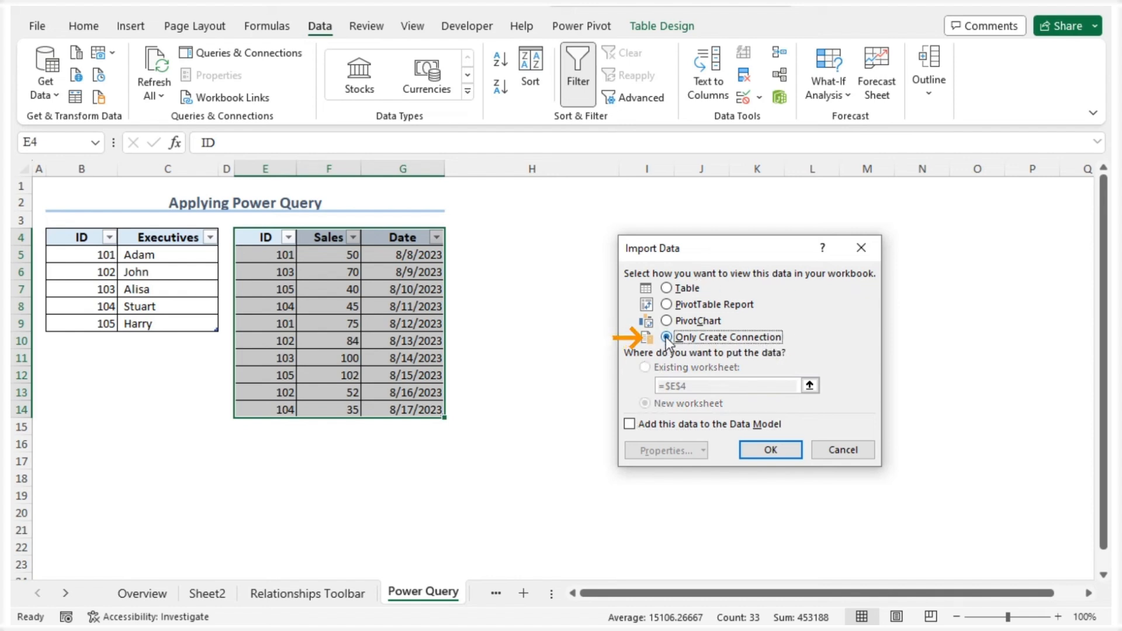
pyautogui.click(630, 425)
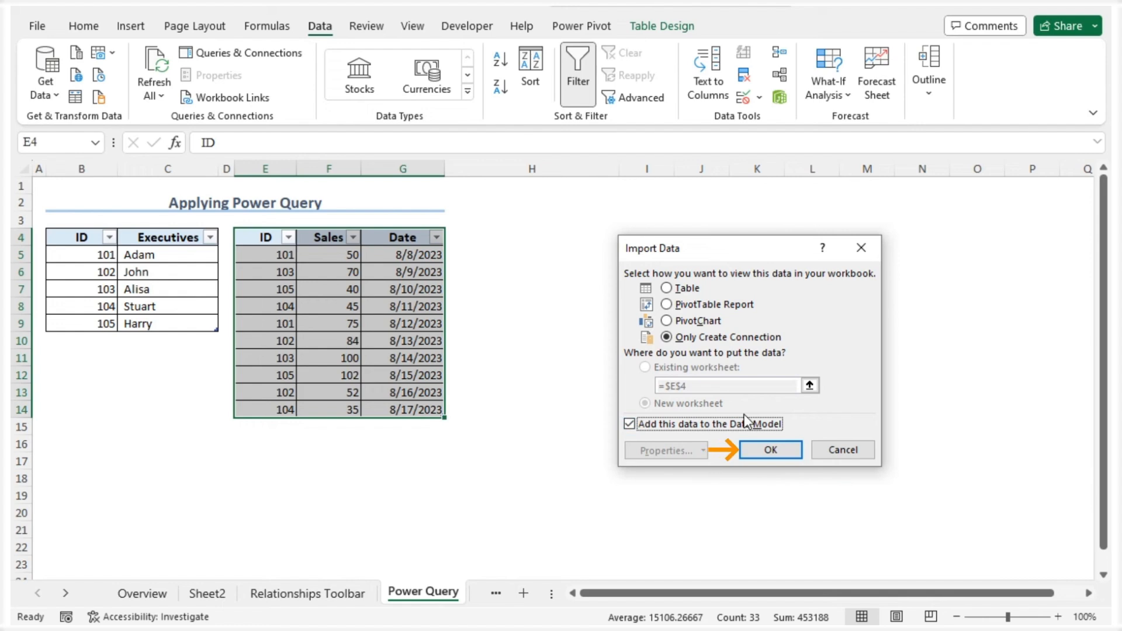
pyautogui.click(767, 446)
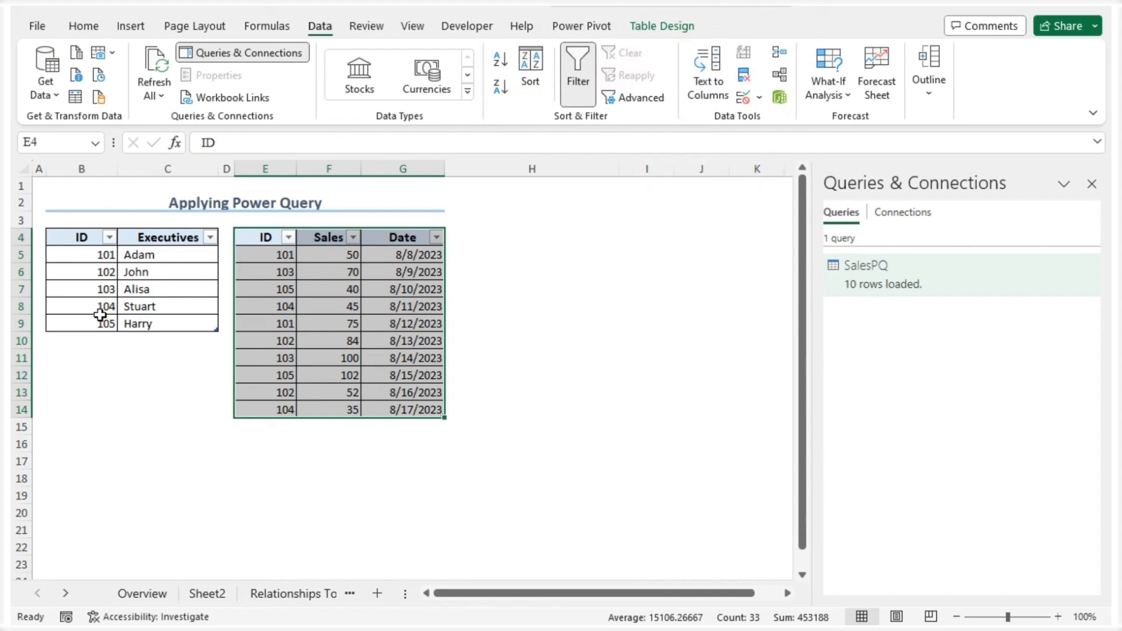
# Step: Bring the ExecutivesPQ table into the Power Query Editor and load it as Only Create Connection, adding its data to the Data Model
pyautogui.click(83, 237)
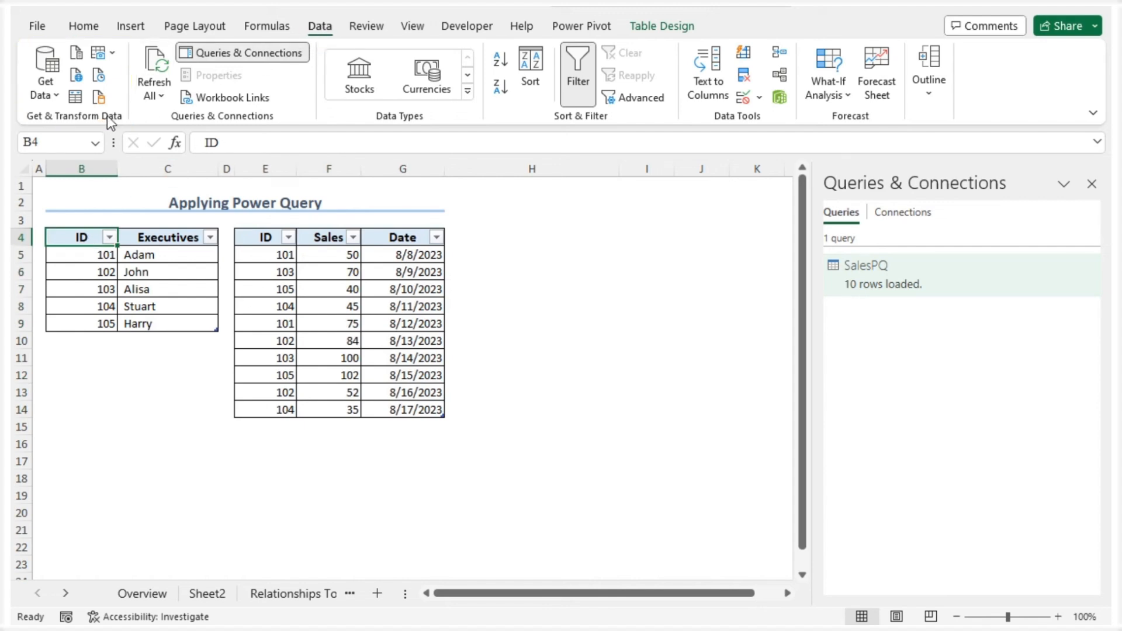
pyautogui.click(77, 98)
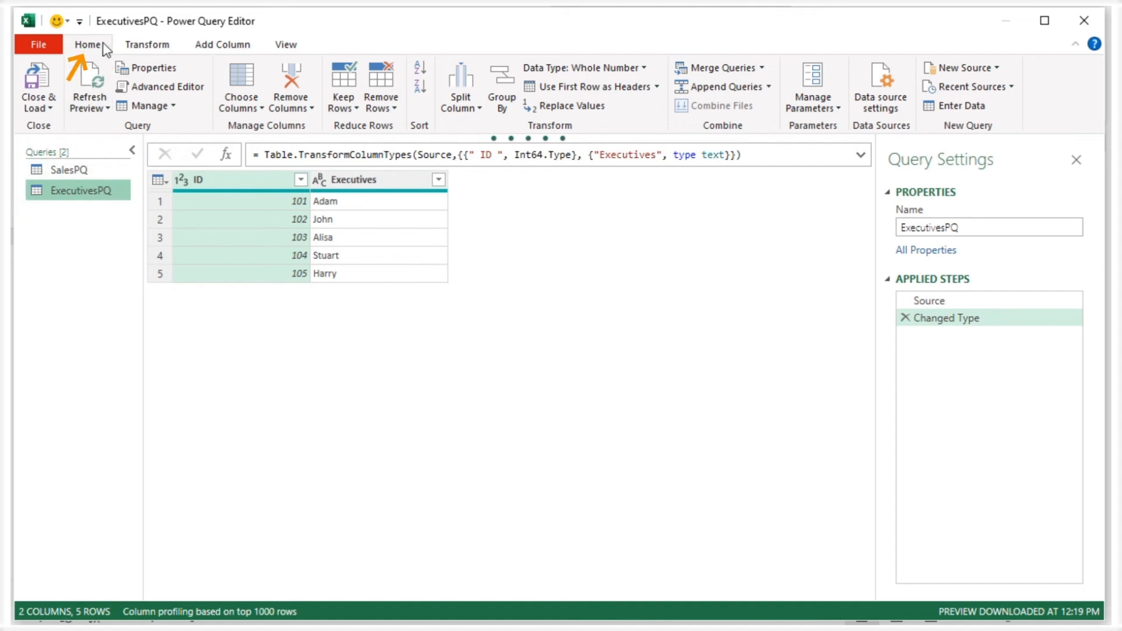
pyautogui.click(51, 108)
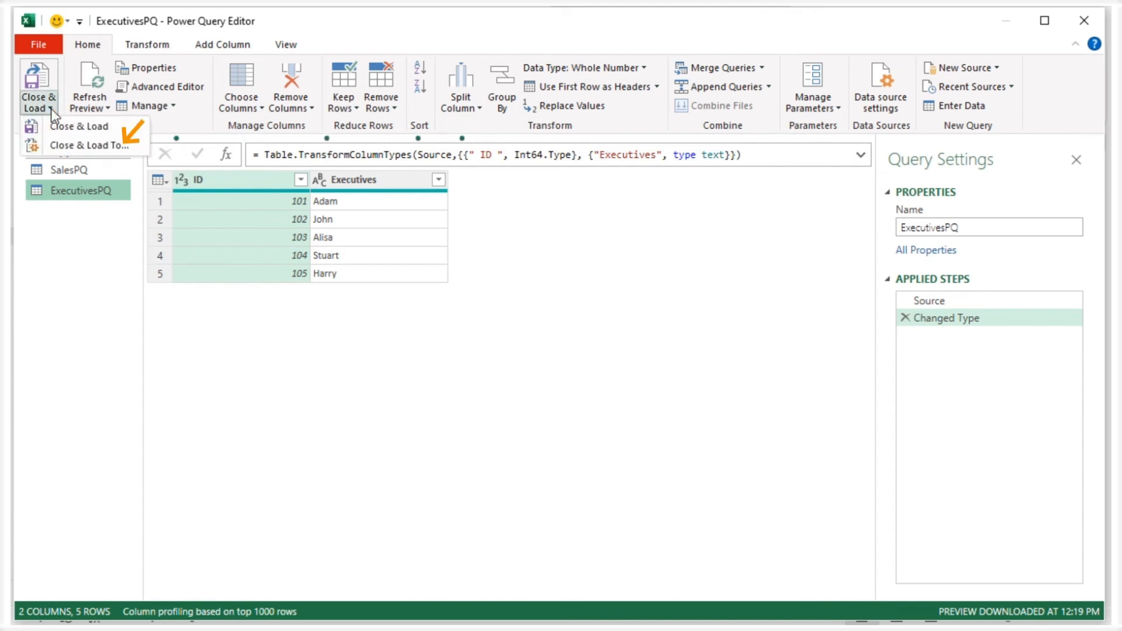
pyautogui.click(59, 145)
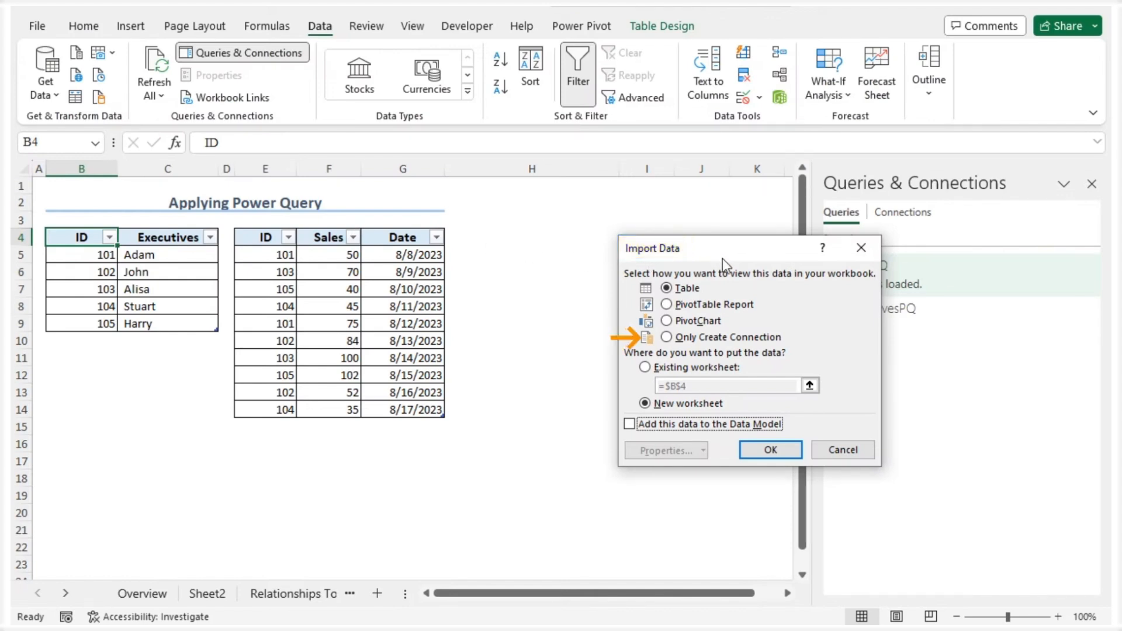
pyautogui.click(666, 337)
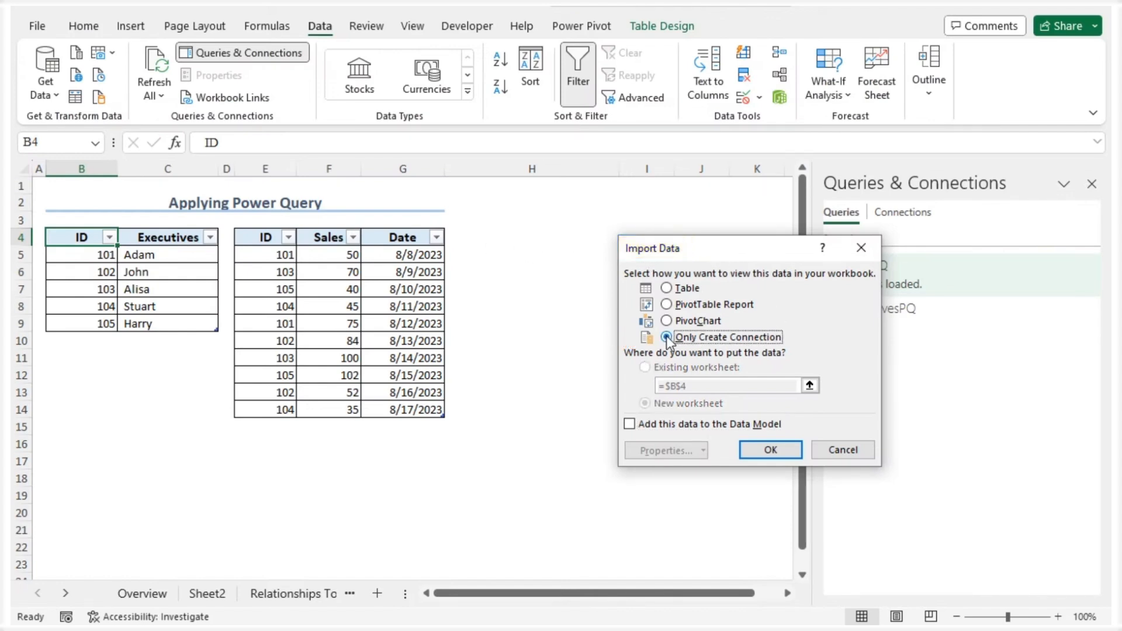
pyautogui.click(630, 425)
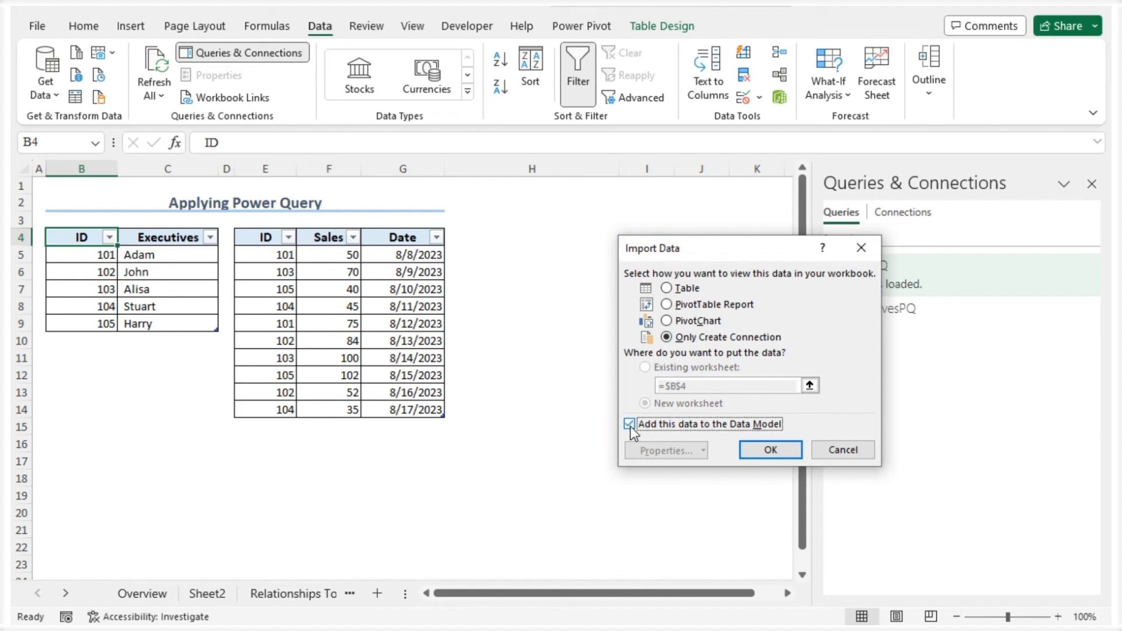
pyautogui.click(761, 454)
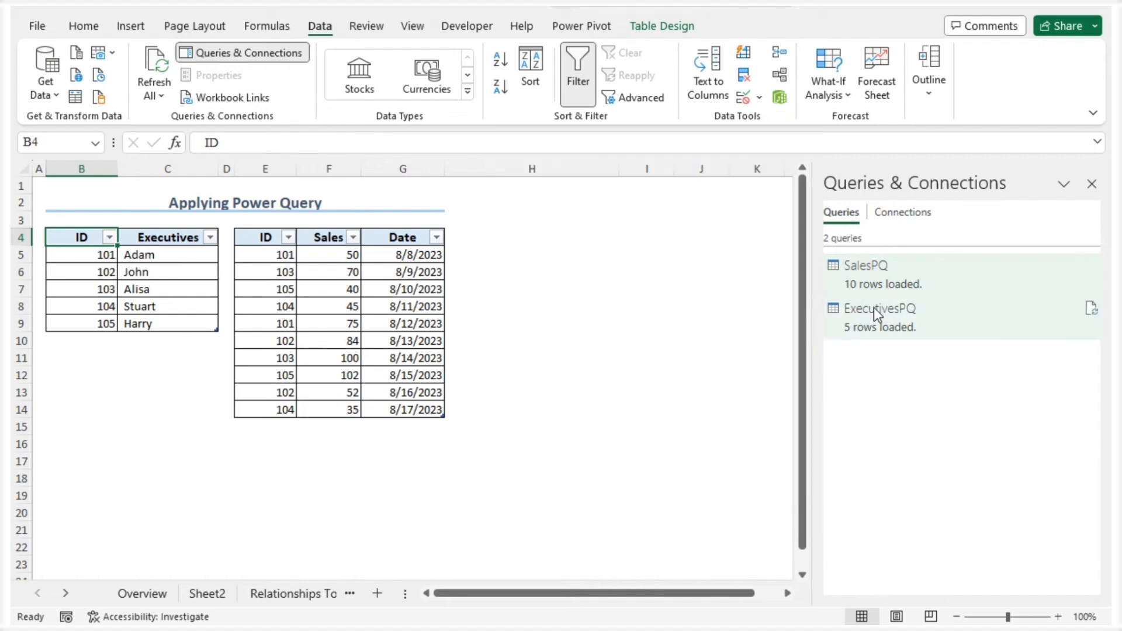
# Step: Open the Data Model in Power Pivot, examine the SalesPQ and ExecutivesPQ tables, and show all tables in Diagram View
pyautogui.moveTo(875, 312)
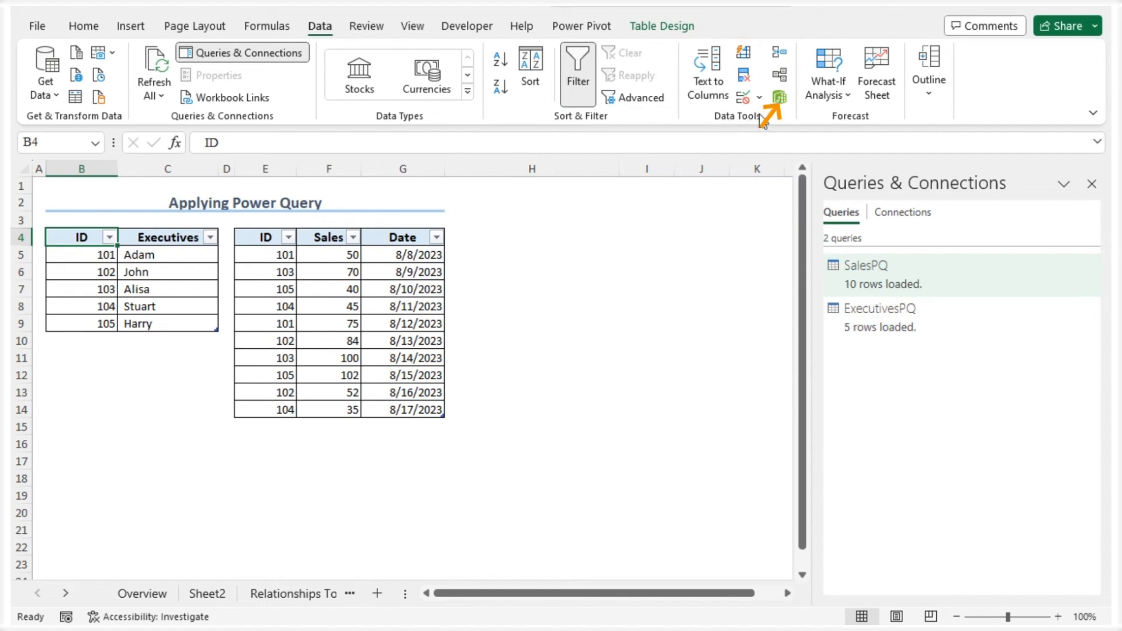
pyautogui.click(783, 98)
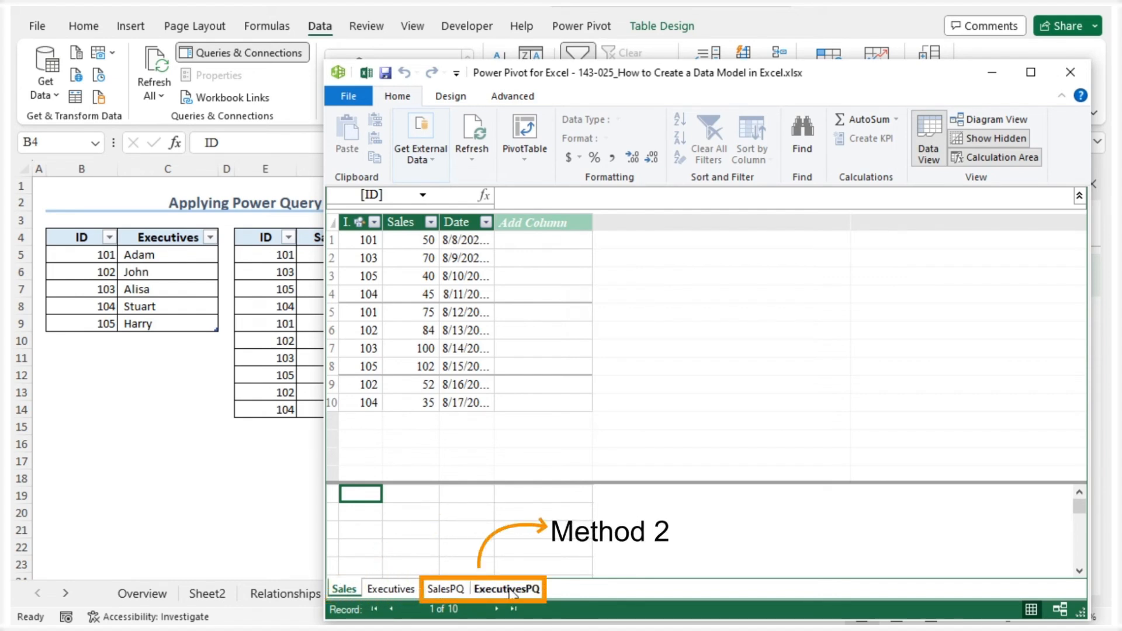
pyautogui.click(450, 588)
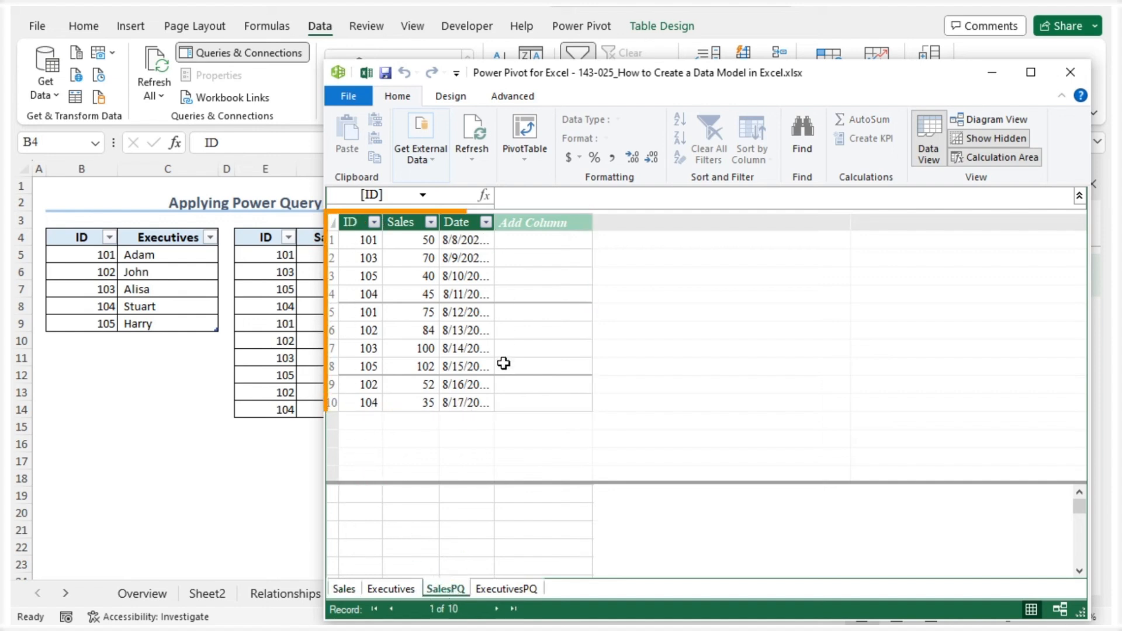
pyautogui.click(518, 588)
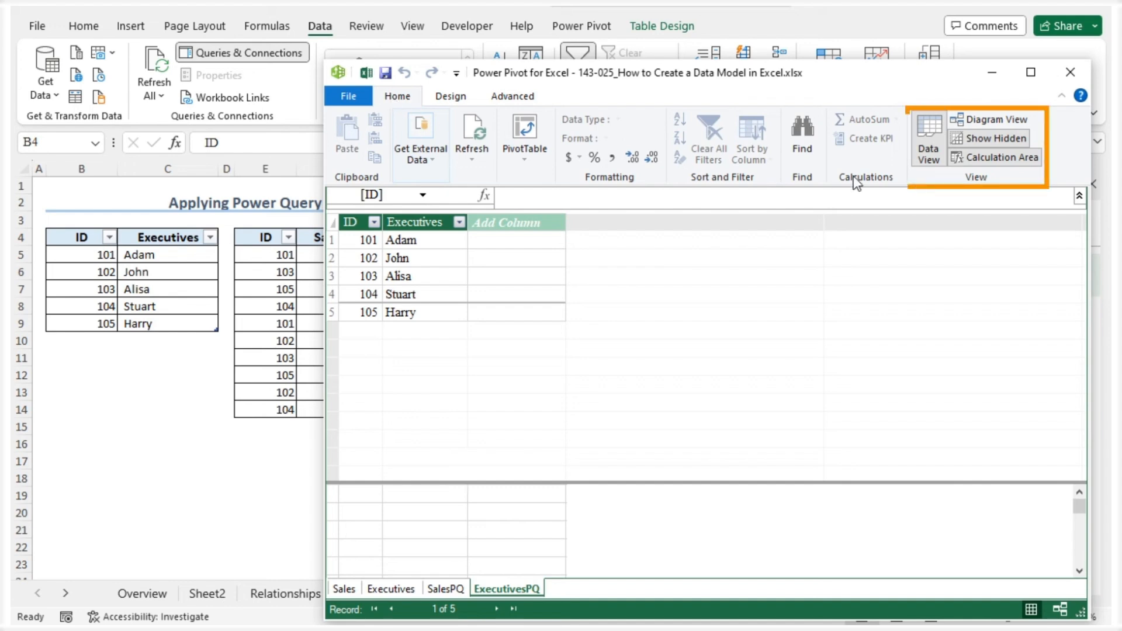
pyautogui.click(1018, 120)
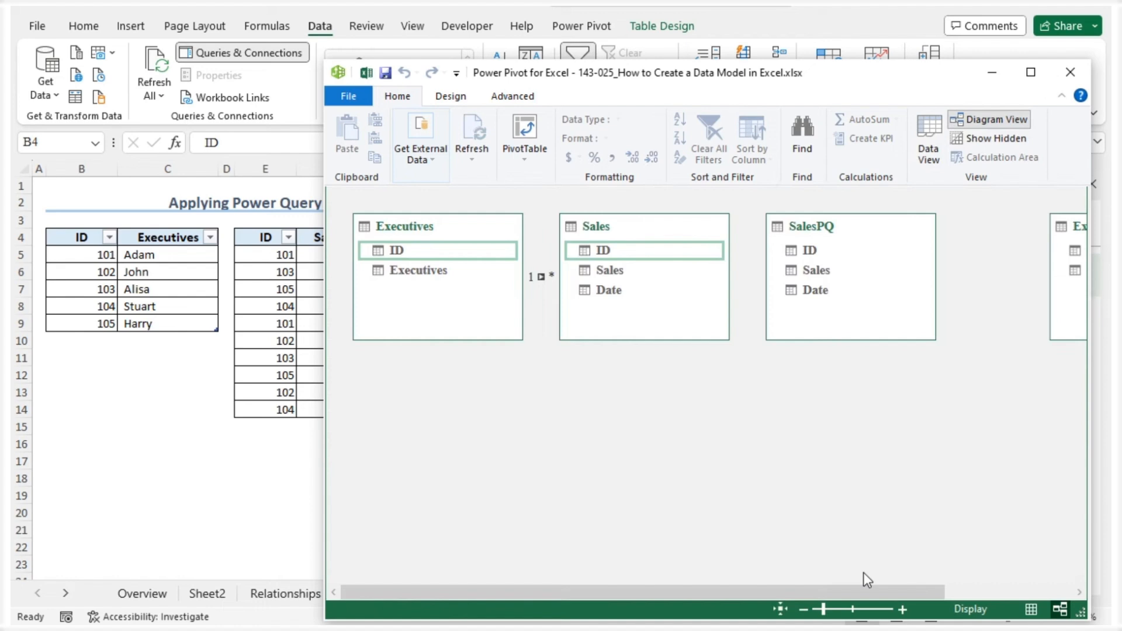
pyautogui.scroll(-1, 832, 584)
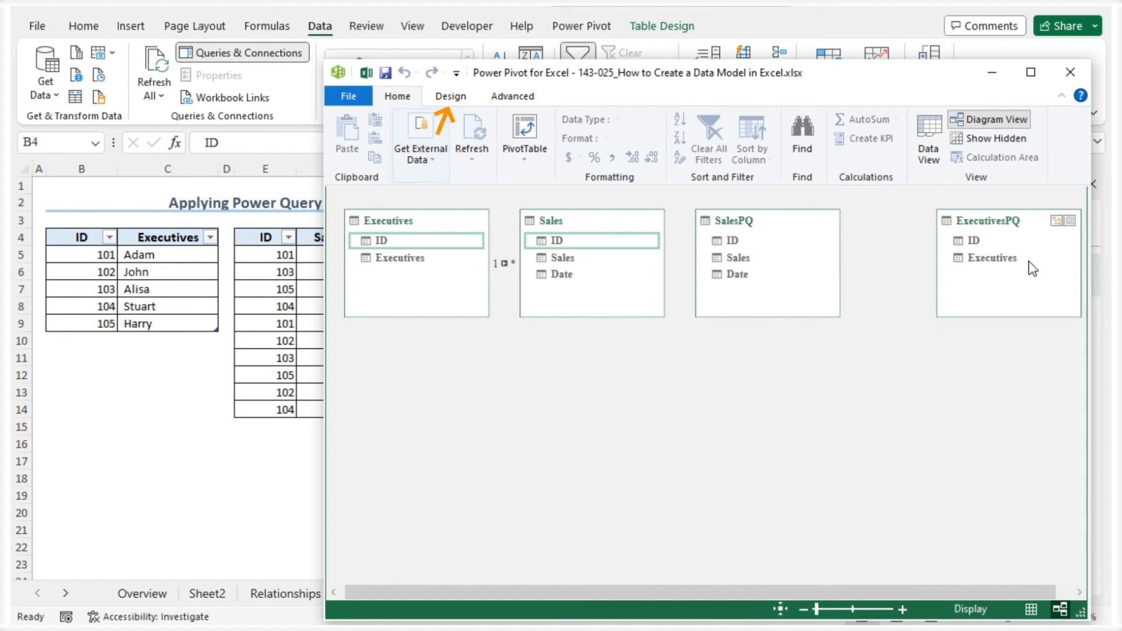
# Step: Create a relationship between the ID column of SalesPQ and the ID column of ExecutivesPQ
pyautogui.click(451, 96)
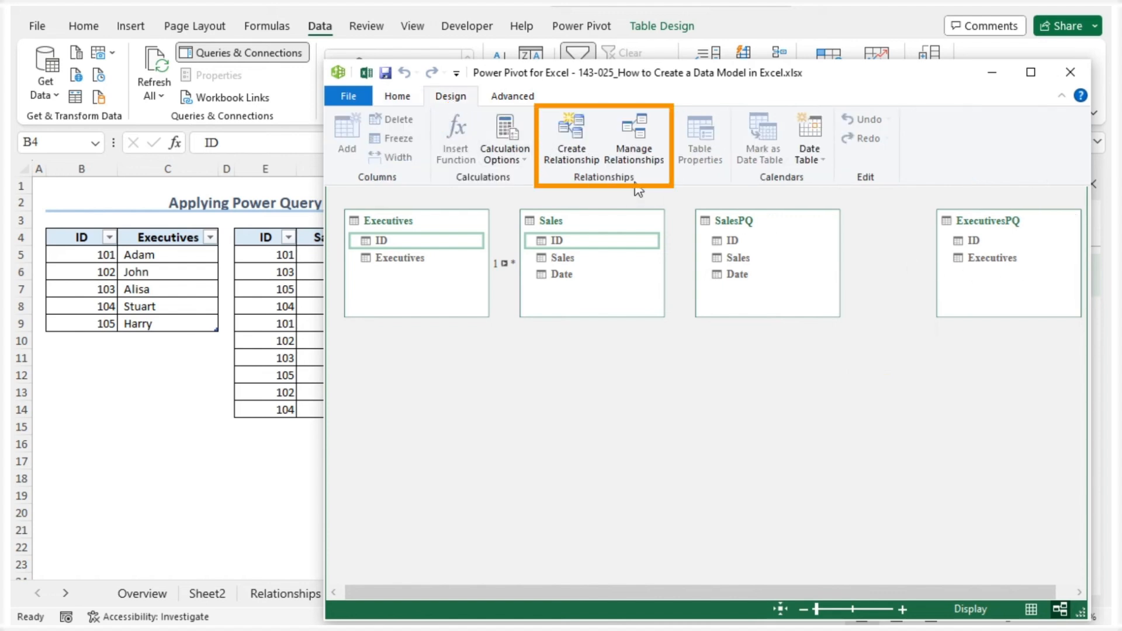
pyautogui.click(575, 137)
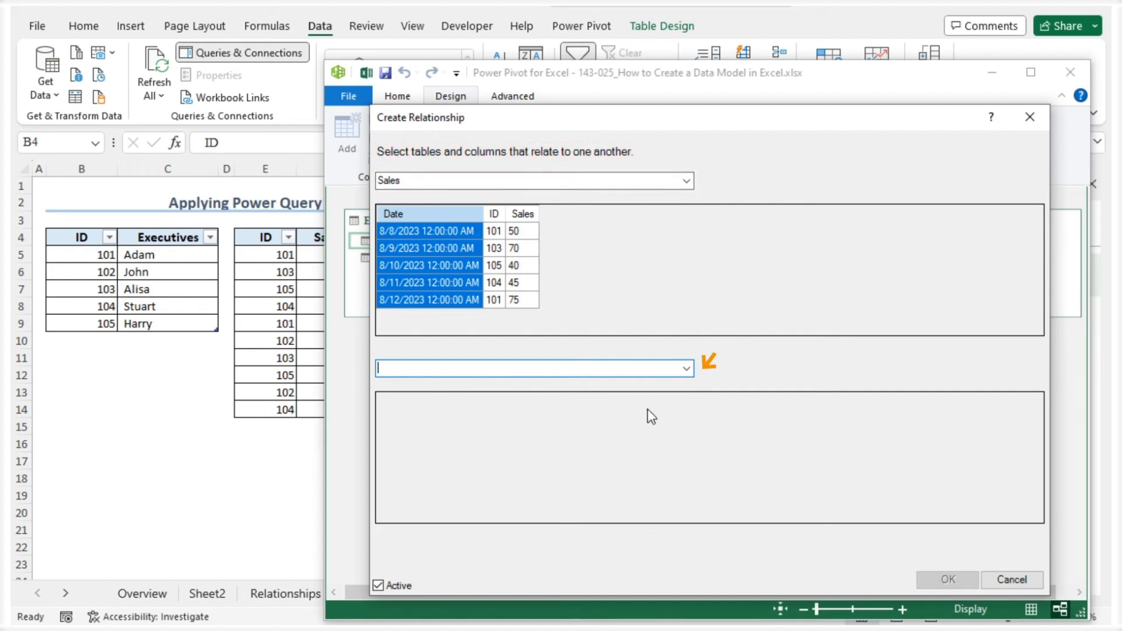
pyautogui.click(684, 183)
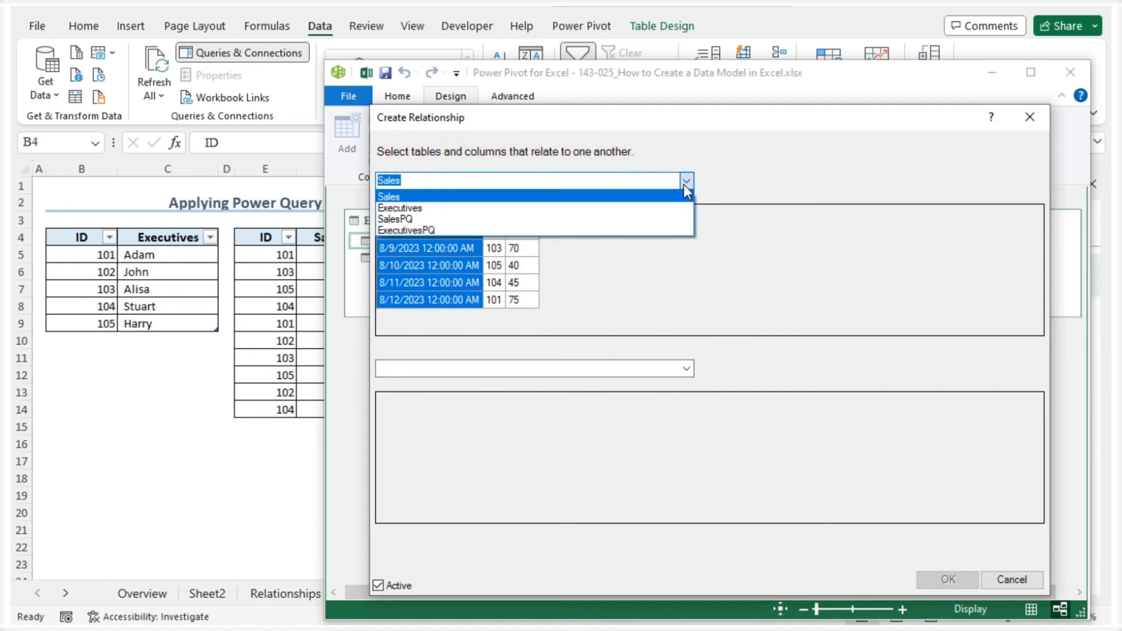
pyautogui.click(519, 219)
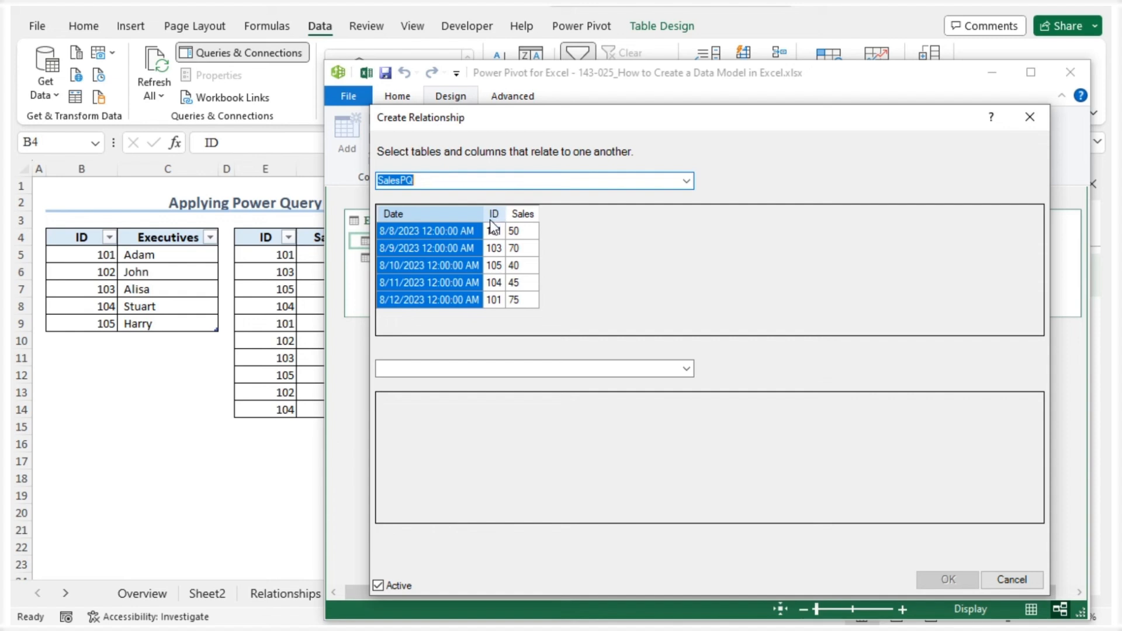
pyautogui.click(494, 214)
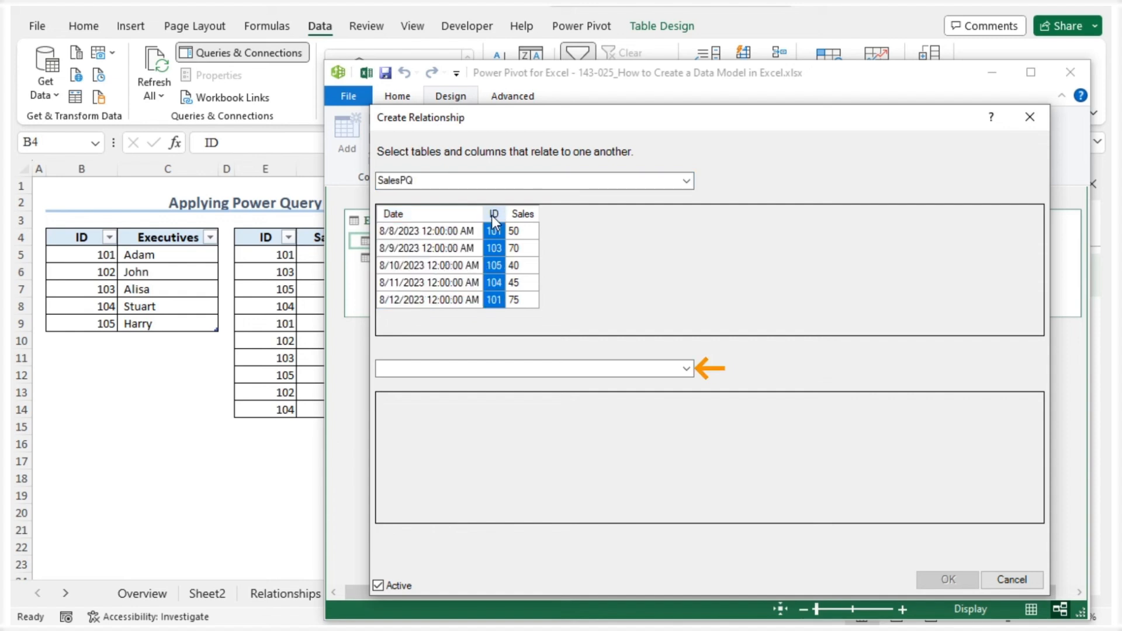
pyautogui.click(685, 370)
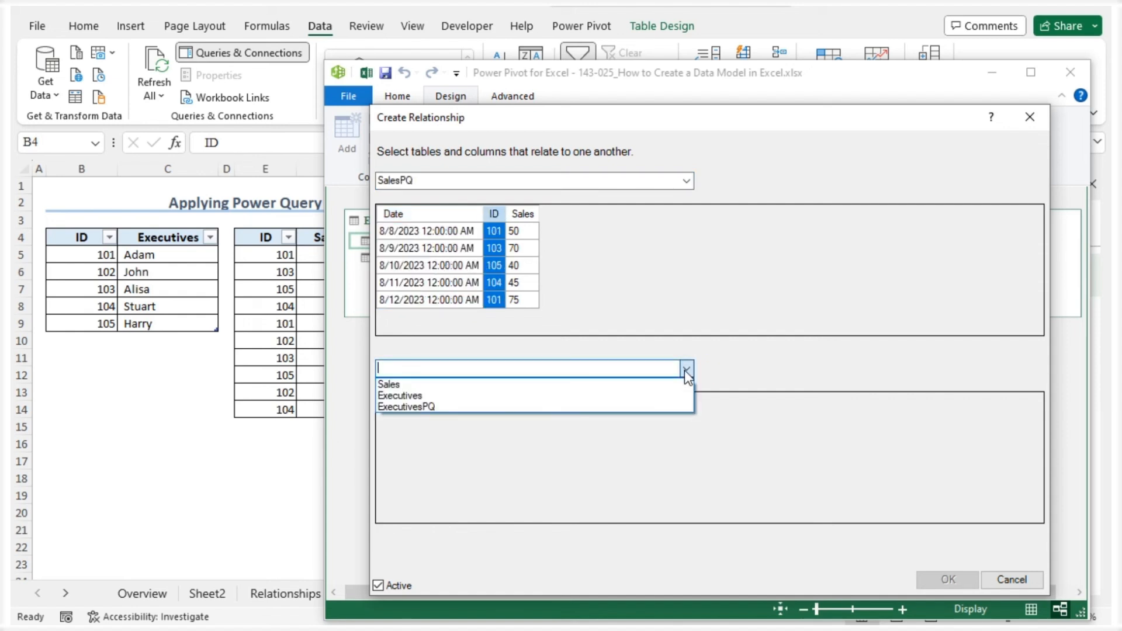
pyautogui.click(612, 407)
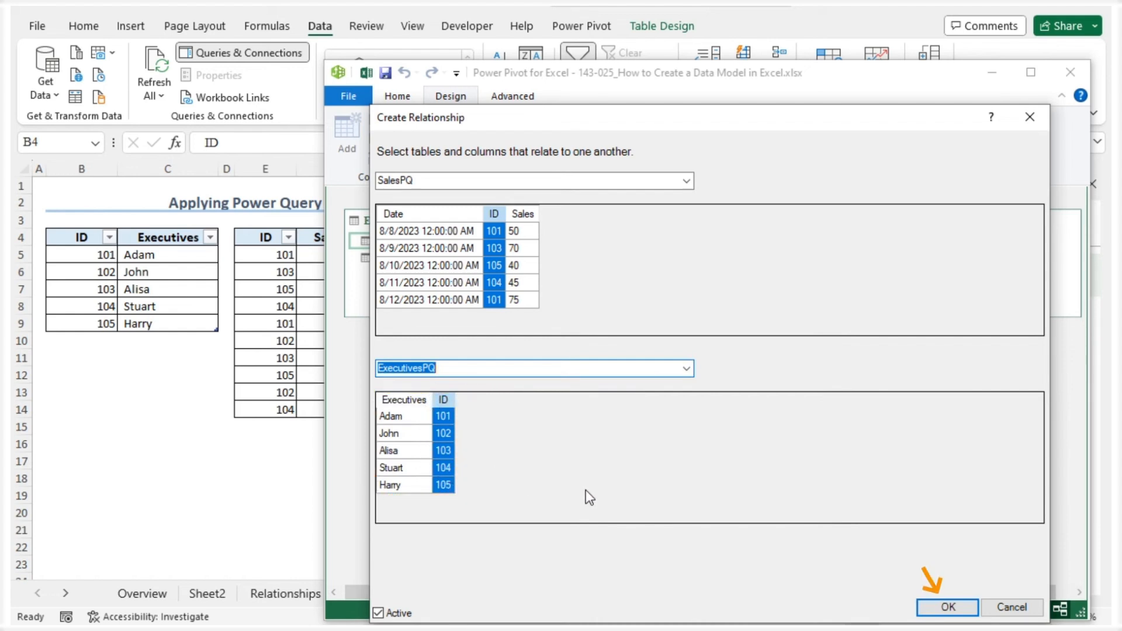
pyautogui.click(941, 606)
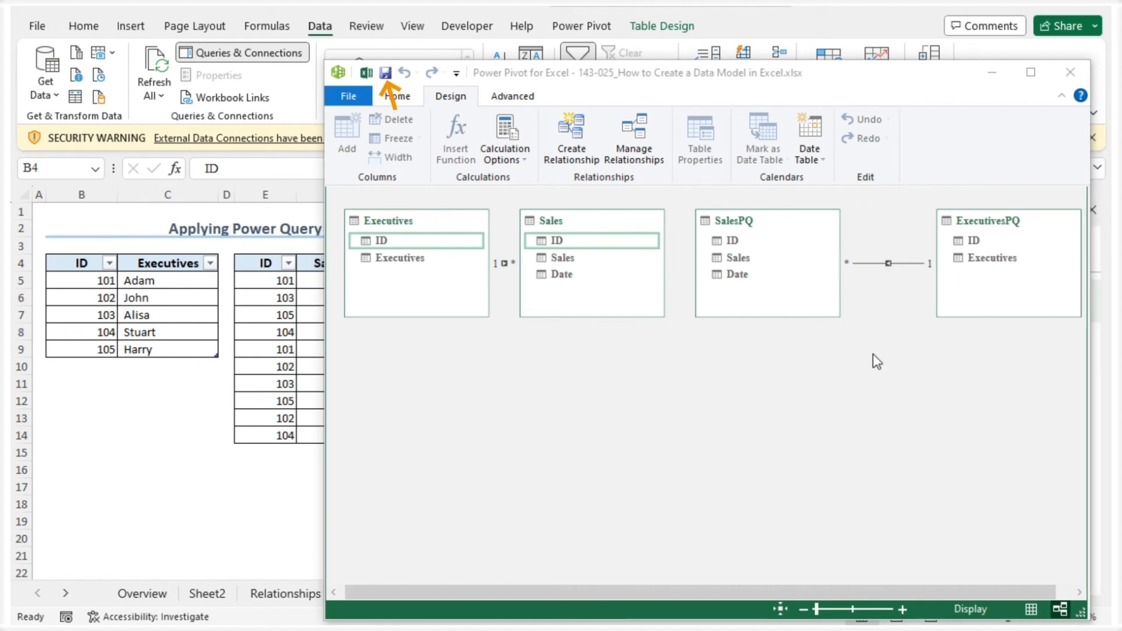
# Step: Save the data model, return to the workbook and enable its external data connections
pyautogui.hotkey('ctrl', 's')
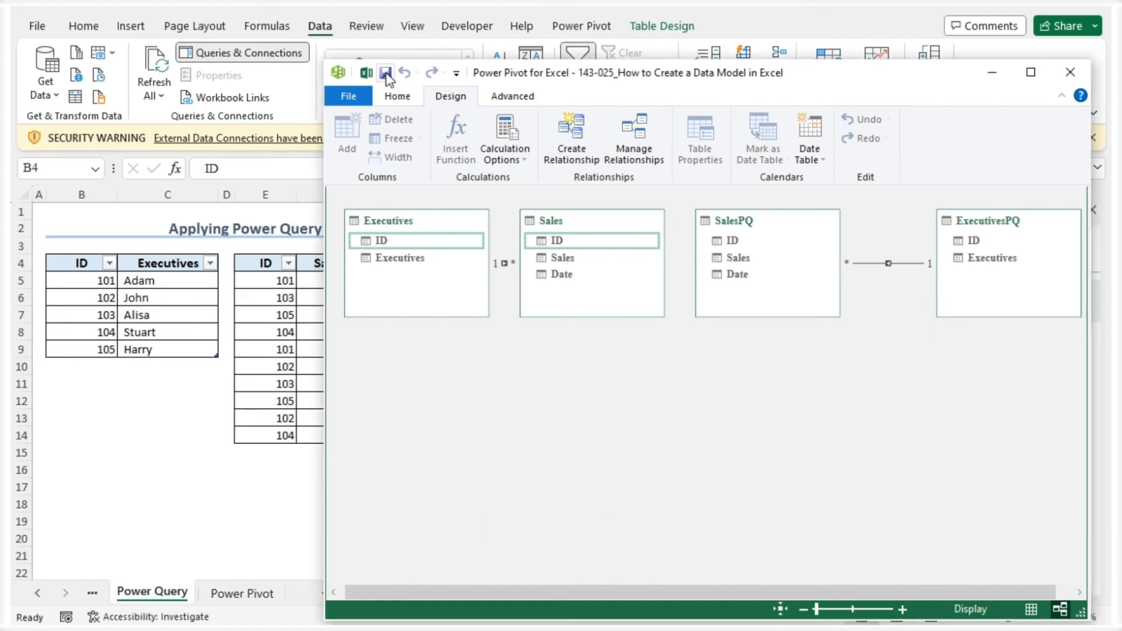
pyautogui.click(1070, 72)
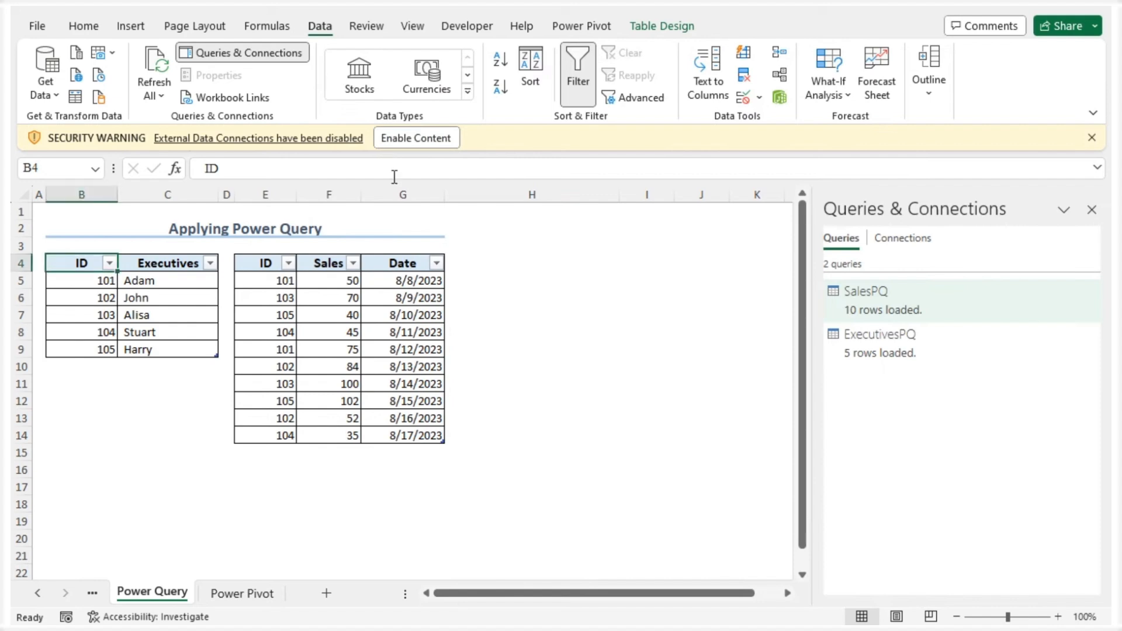
pyautogui.click(413, 138)
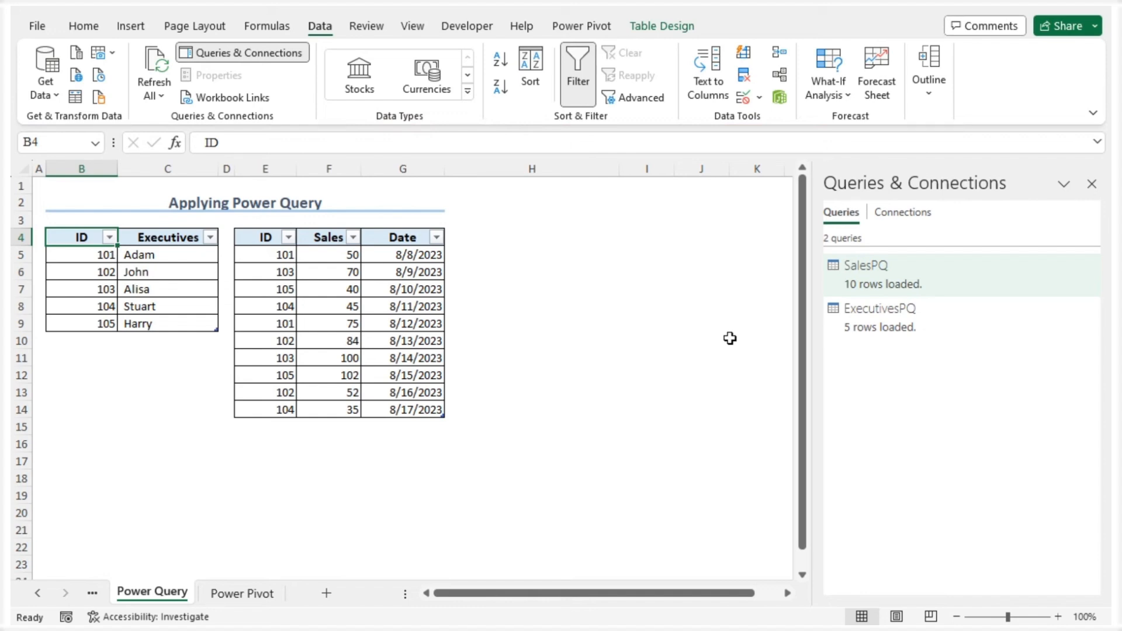
# Step: Insert a PivotTable from the Data Model on a new worksheet
pyautogui.click(130, 27)
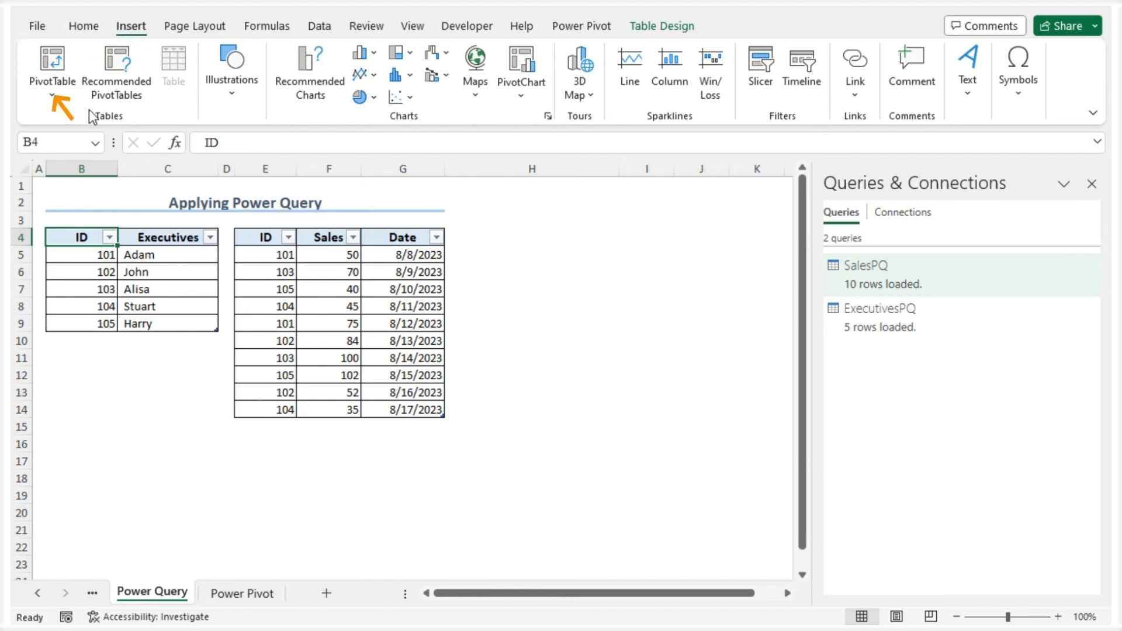
pyautogui.click(53, 100)
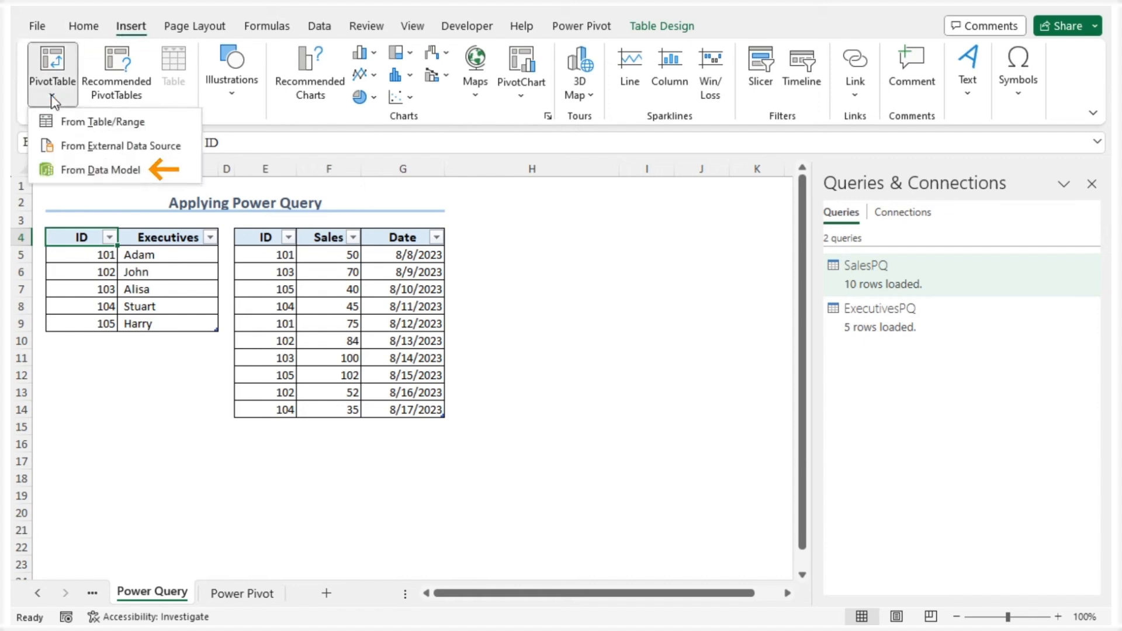
pyautogui.click(154, 170)
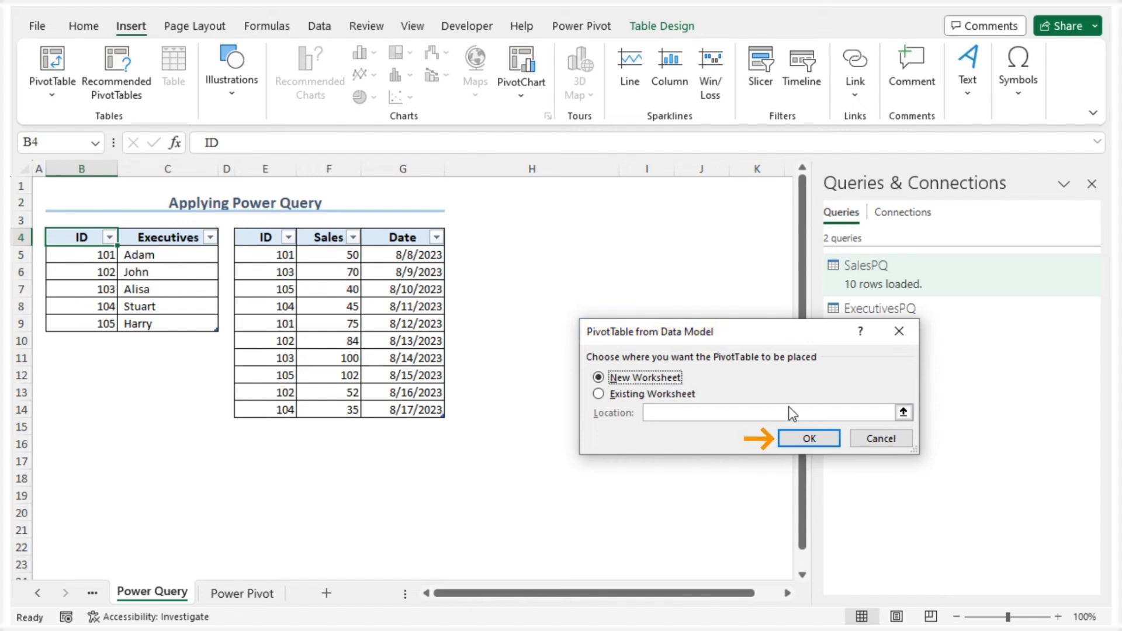
pyautogui.click(809, 438)
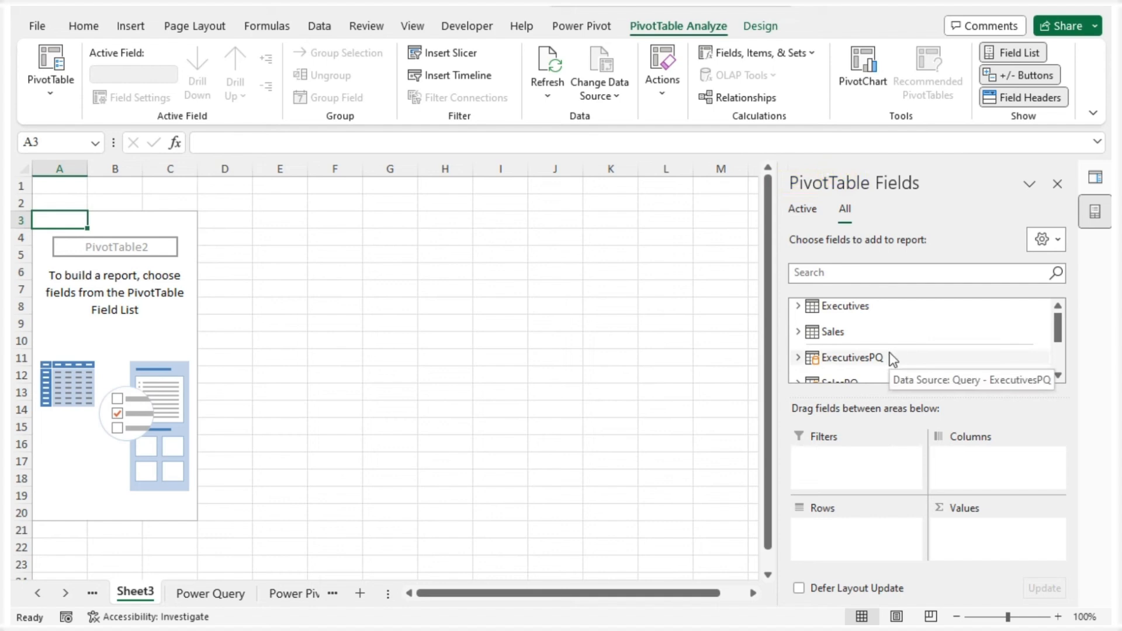
# Step: Add the Executives field of ExecutivesPQ and the Sales field of SalesPQ to the PivotTable
pyautogui.scroll(-1, 892, 358)
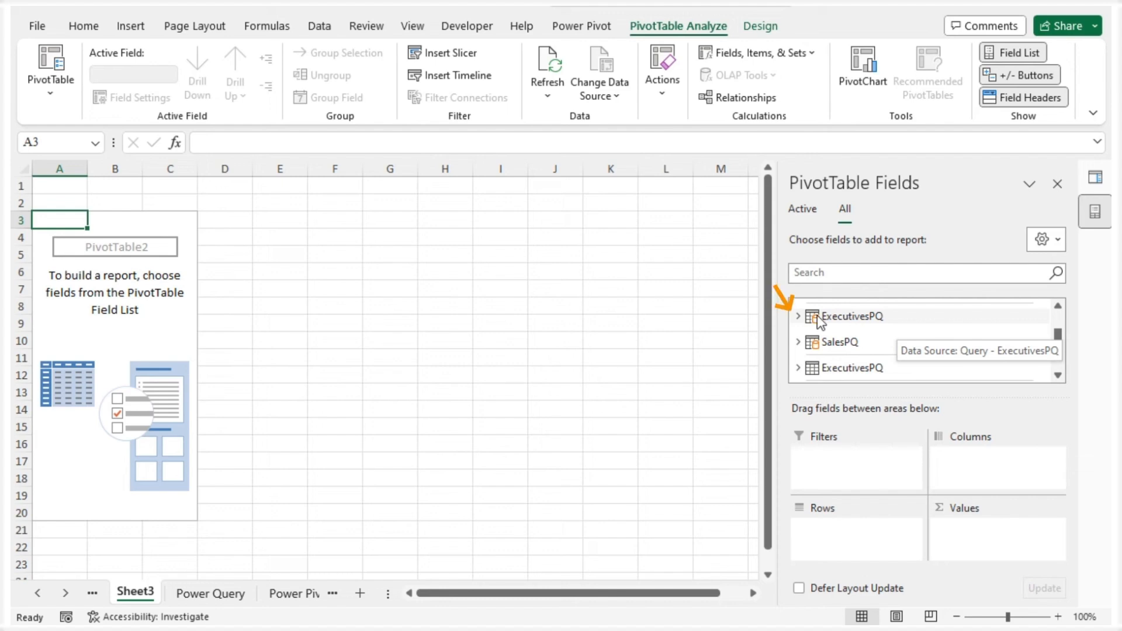
pyautogui.click(798, 316)
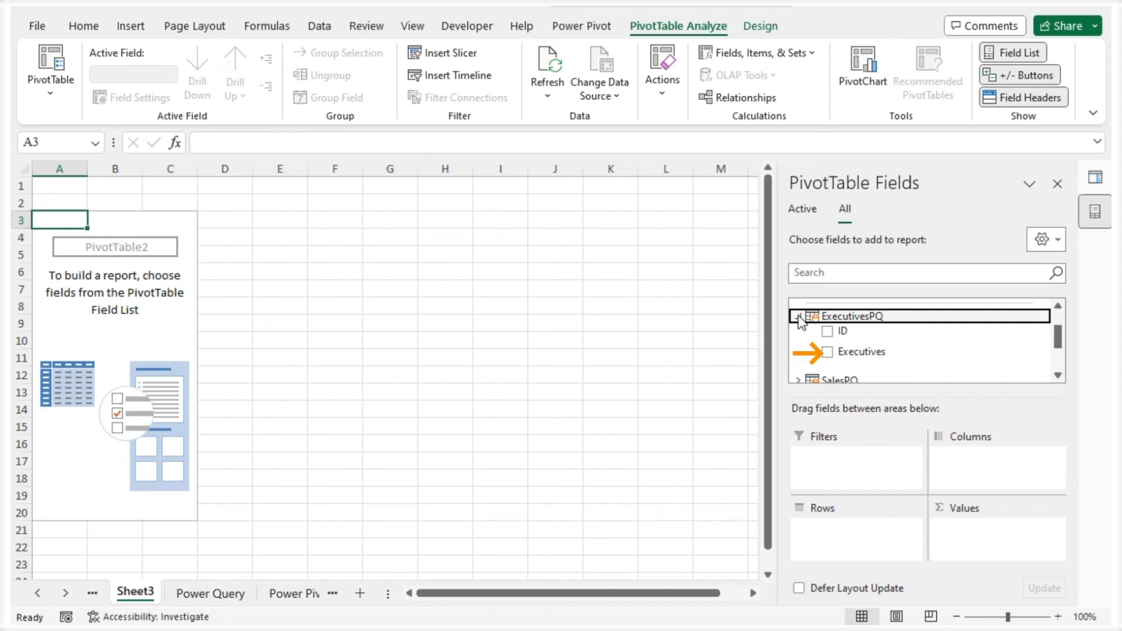
pyautogui.click(828, 353)
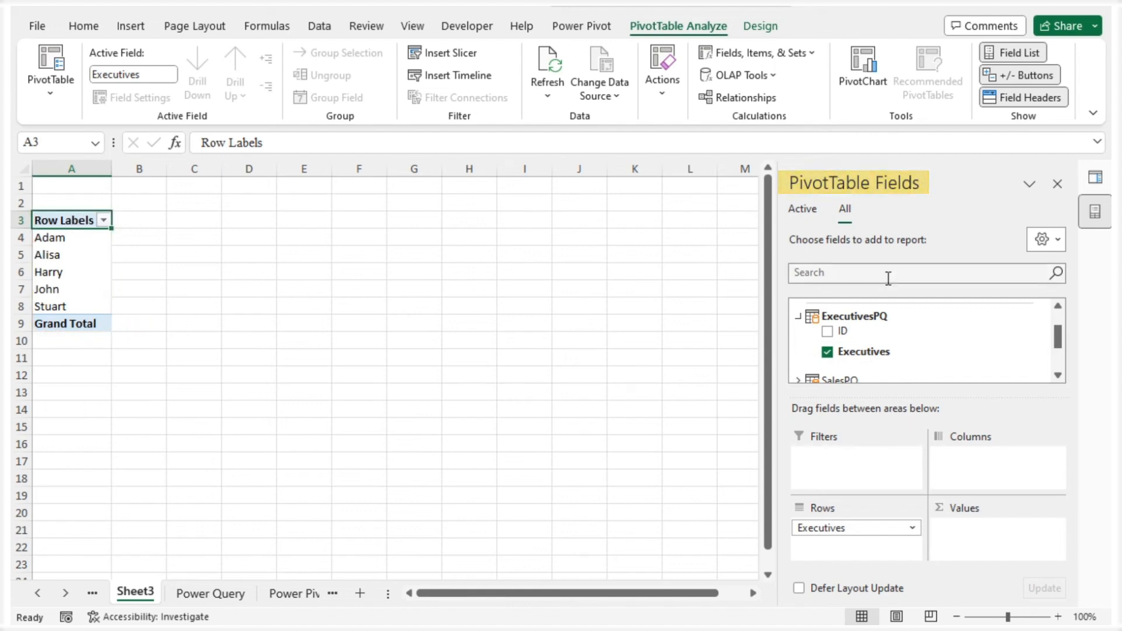
pyautogui.scroll(-1, 857, 359)
pyautogui.click(801, 342)
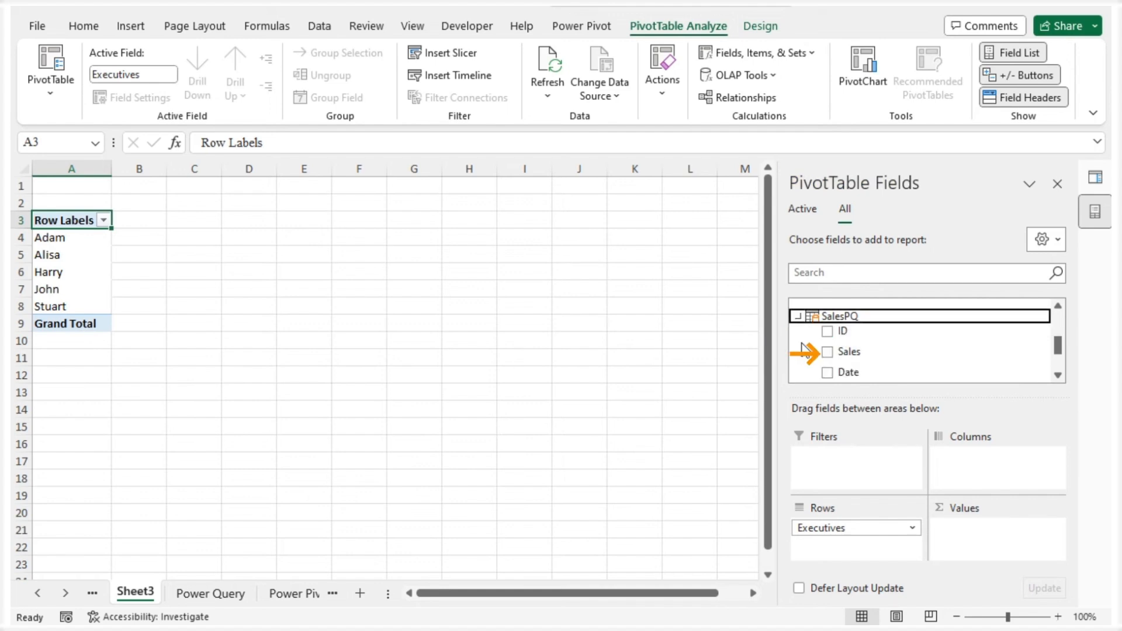
pyautogui.click(827, 353)
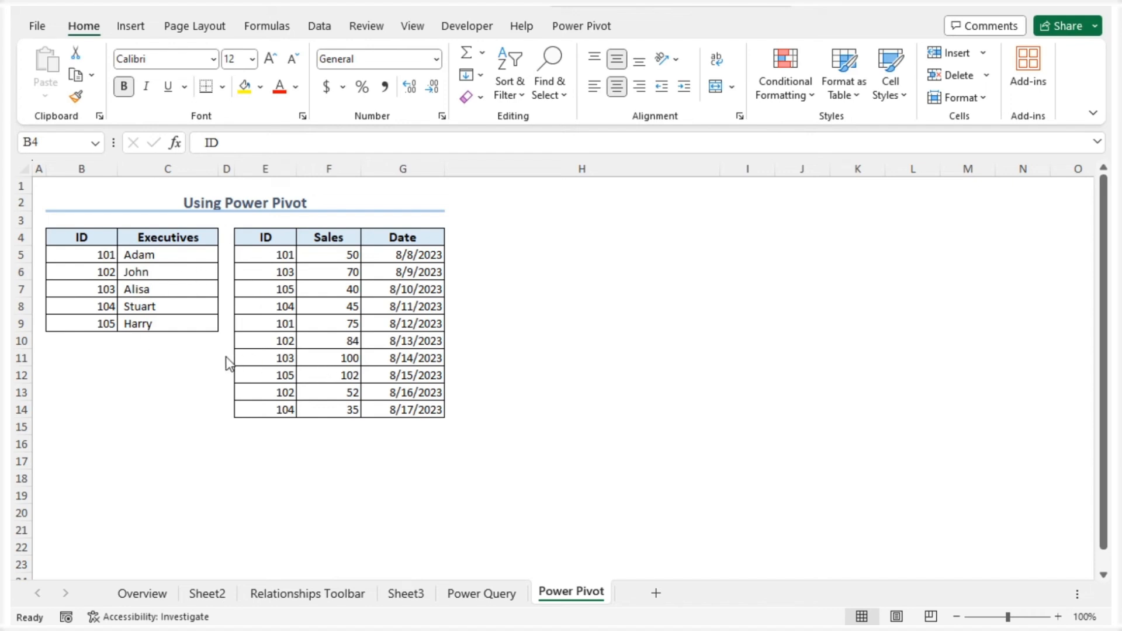
# Step: Convert the executives range B4:C9 on the Power Pivot sheet into a table with the unformatted Light style
pyautogui.hotkey('ctrl', 't')
pyautogui.click(721, 426)
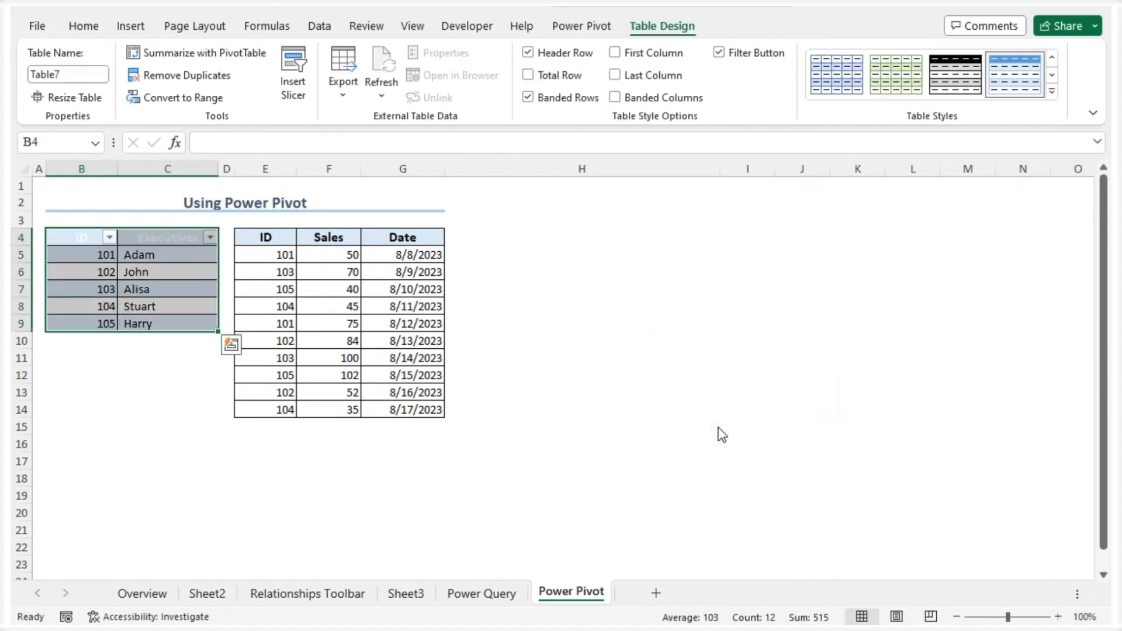
pyautogui.click(1052, 92)
pyautogui.click(713, 99)
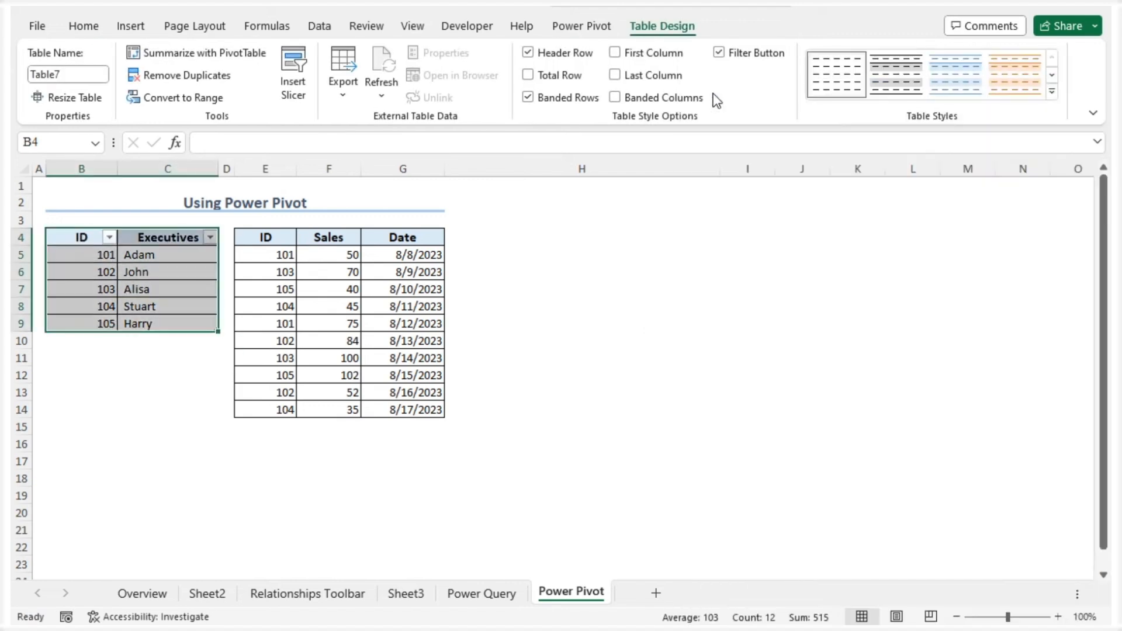
# Step: Convert the sales range E4:G14 into a table with headers and apply the unformatted Light style
pyautogui.click(281, 234)
pyautogui.hotkey('ctrl', 't')
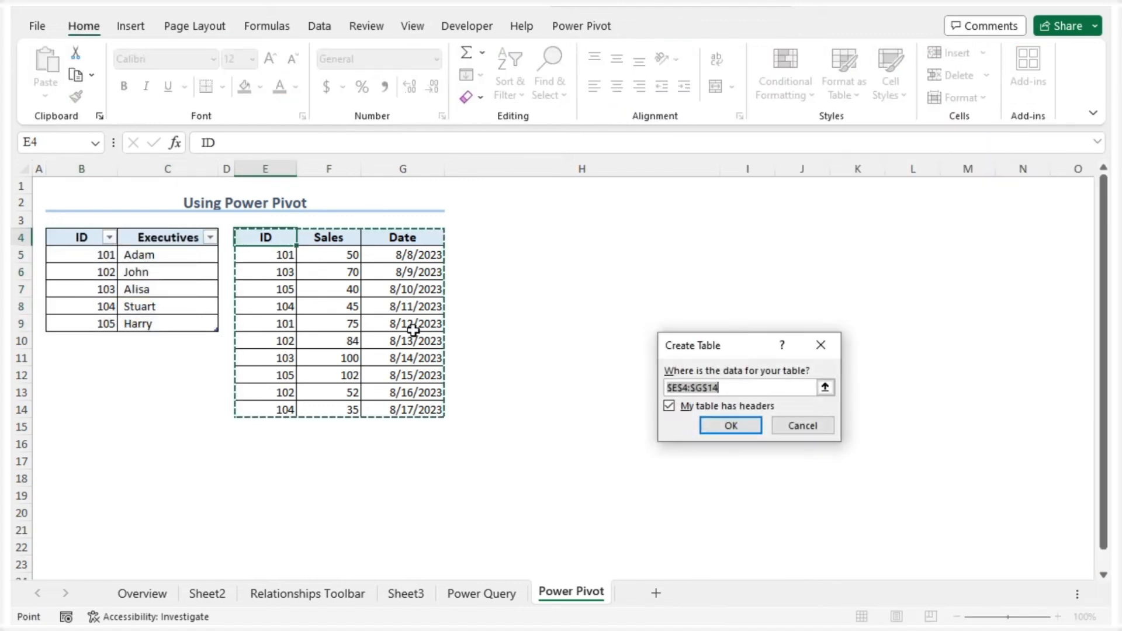
pyautogui.click(715, 427)
pyautogui.click(1052, 91)
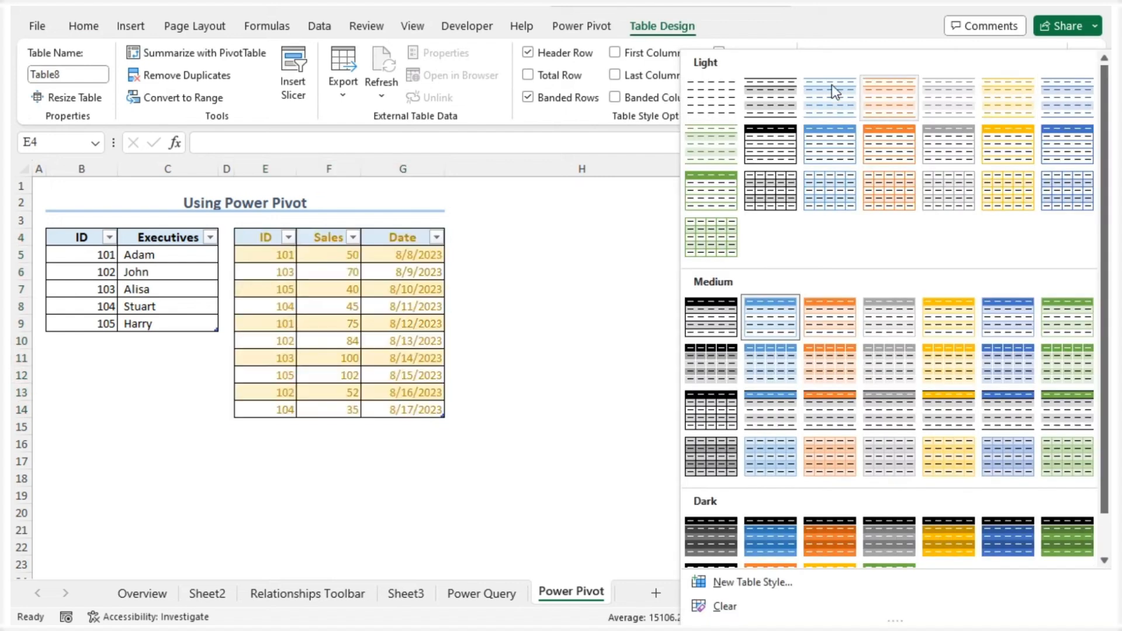
pyautogui.click(690, 84)
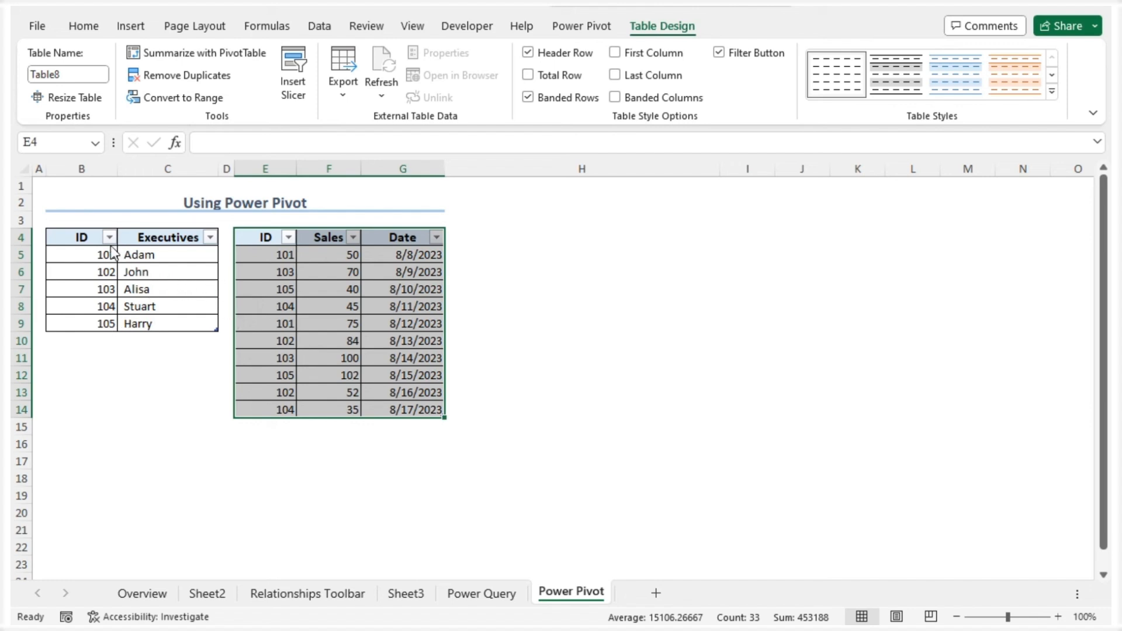
# Step: Rename the table holding the ID and Executives columns as Executives3
pyautogui.click(82, 236)
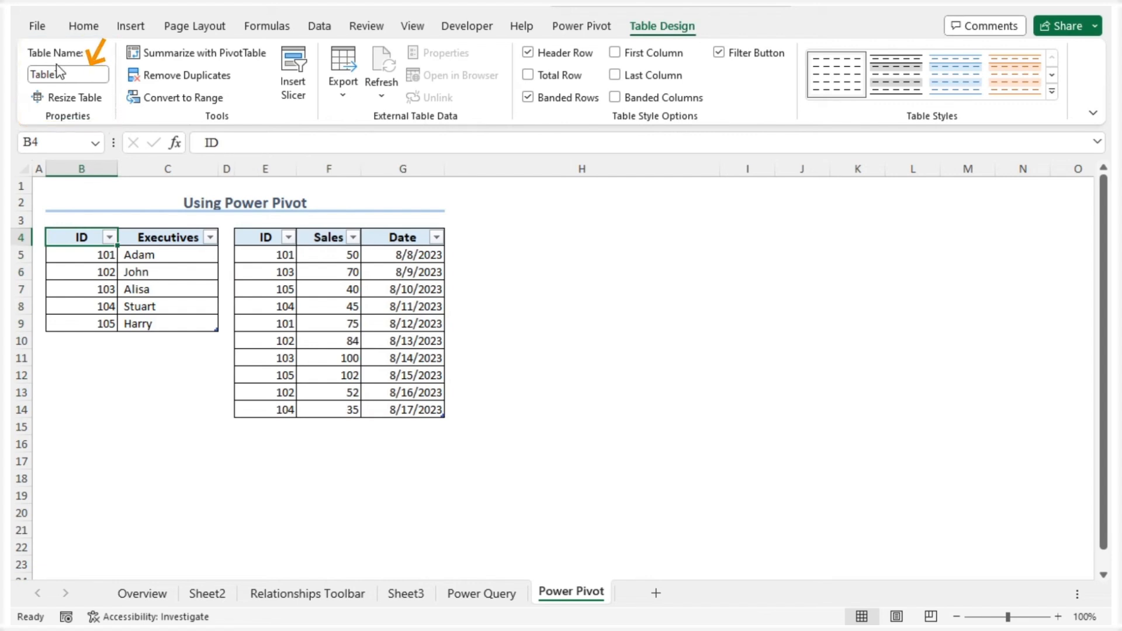
pyautogui.click(75, 76)
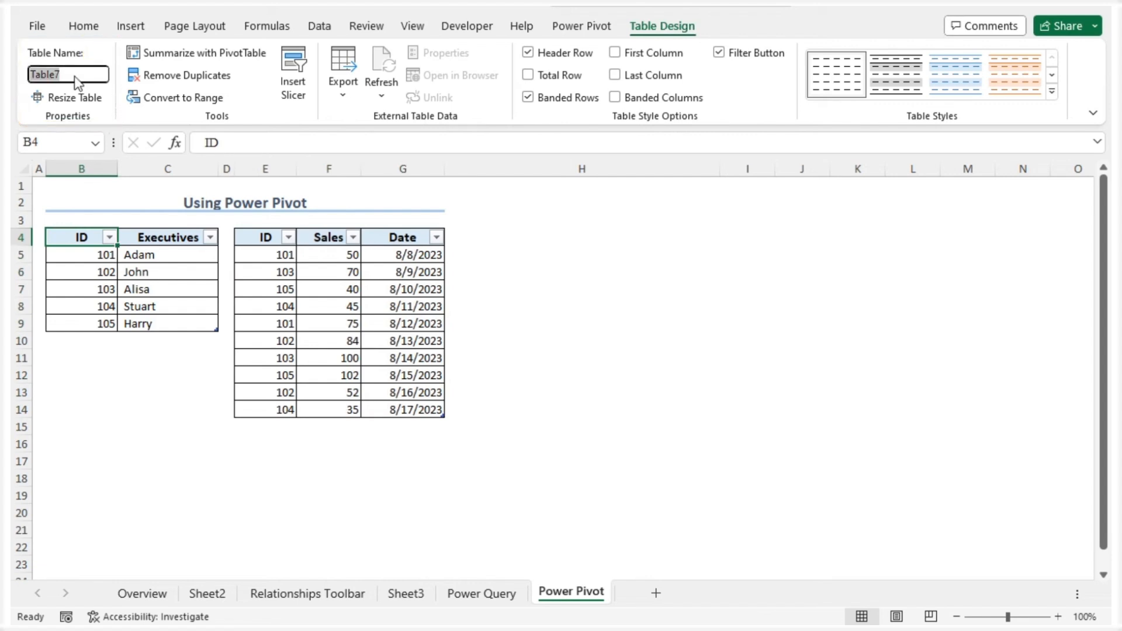
pyautogui.write('Executives3')
pyautogui.press('Return')
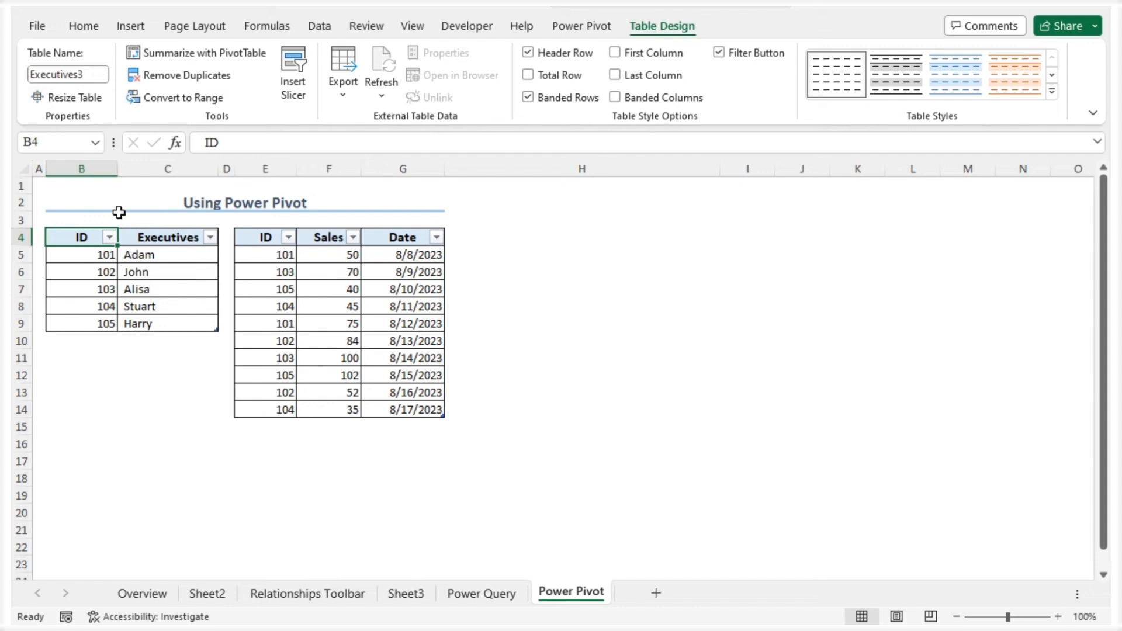
# Step: Rename the table holding the ID, Sales and Date columns as Sales3
pyautogui.click(269, 237)
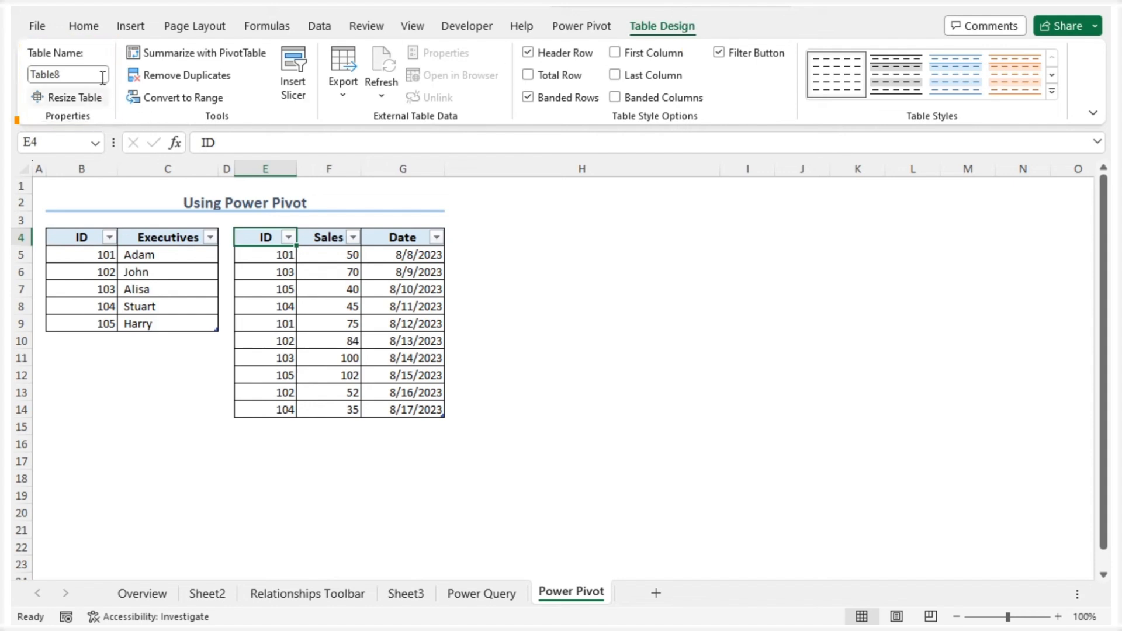
pyautogui.click(73, 74)
pyautogui.write('Sales3')
pyautogui.press('Return')
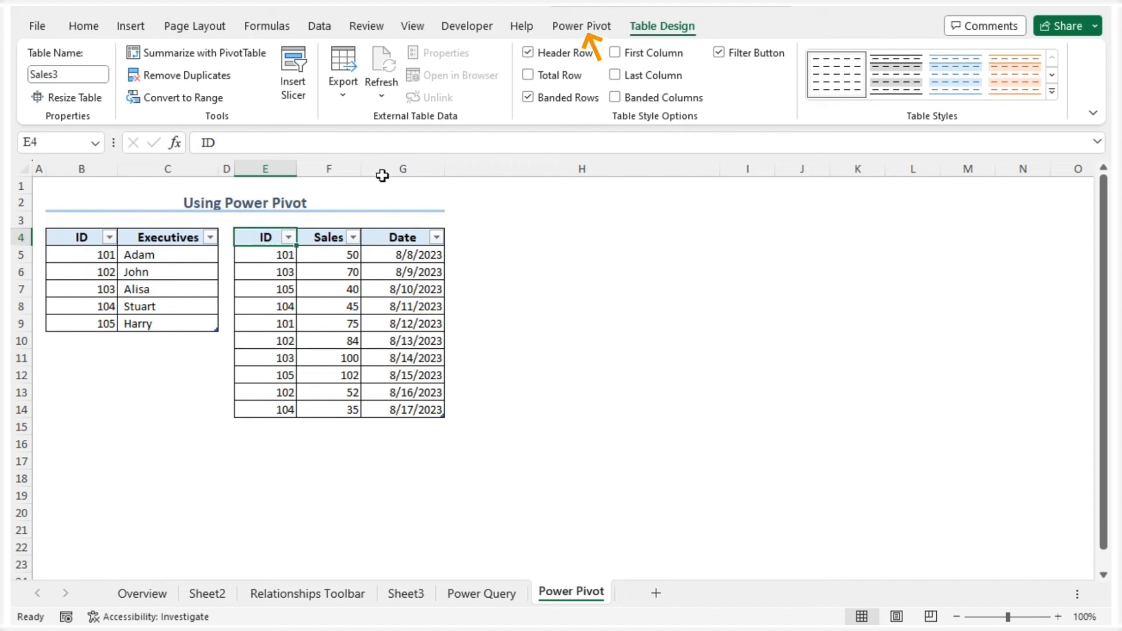
# Step: Add the Sales3 table to the Data Model, save it and return to the workbook
pyautogui.click(579, 28)
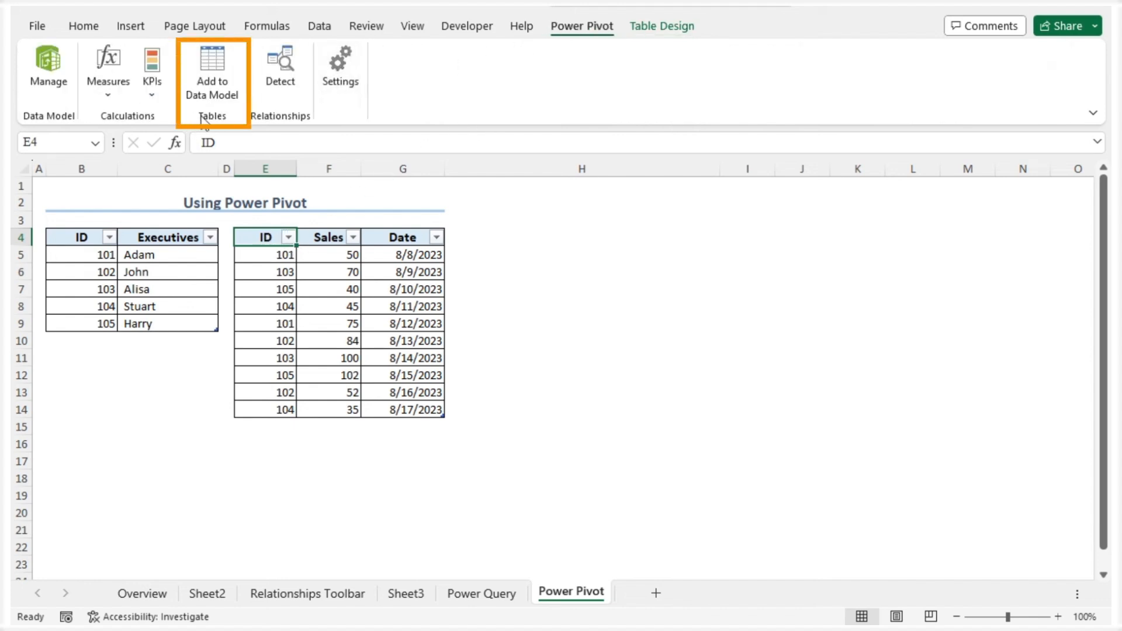
pyautogui.click(220, 78)
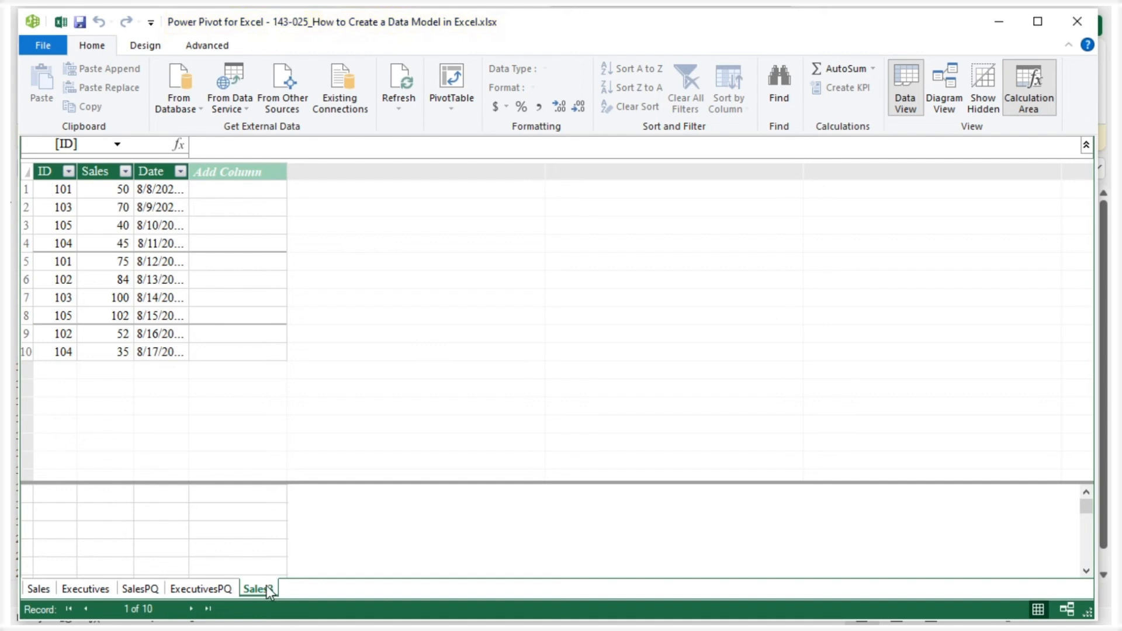
pyautogui.hotkey('ctrl', 's')
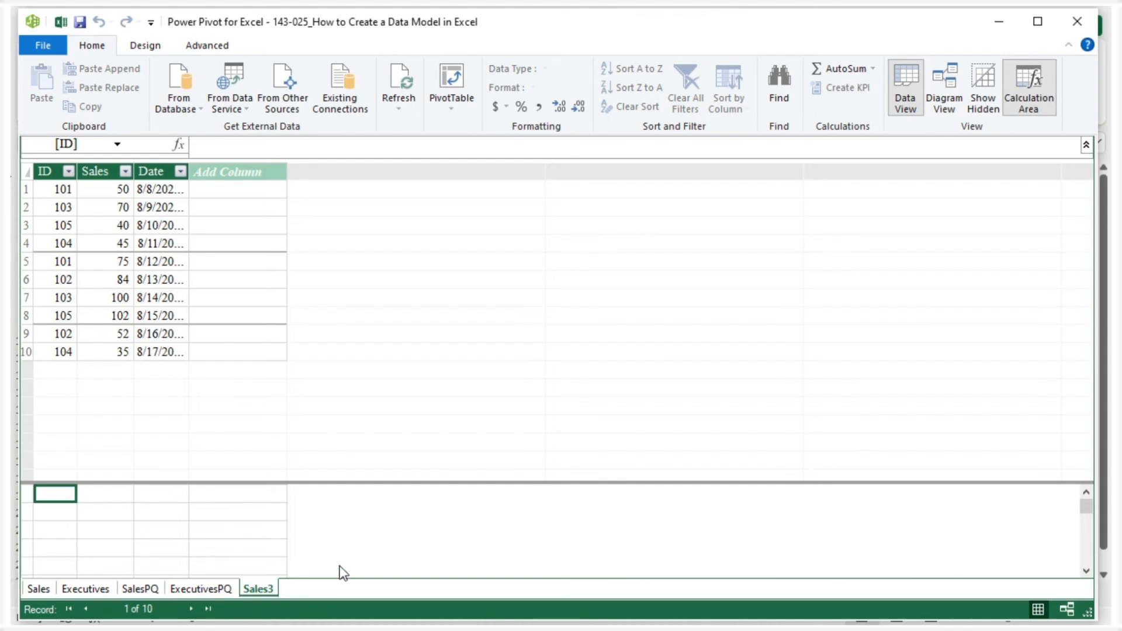
pyautogui.click(1067, 14)
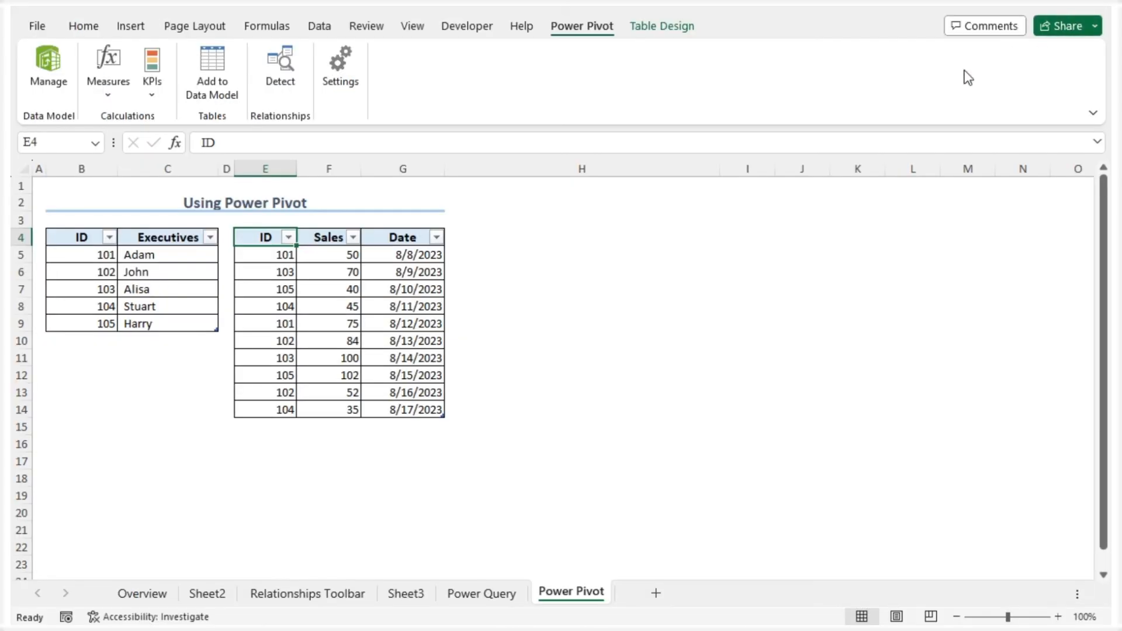
# Step: Add the Executives3 table to the Data Model and show all model tables in Diagram View
pyautogui.click(77, 238)
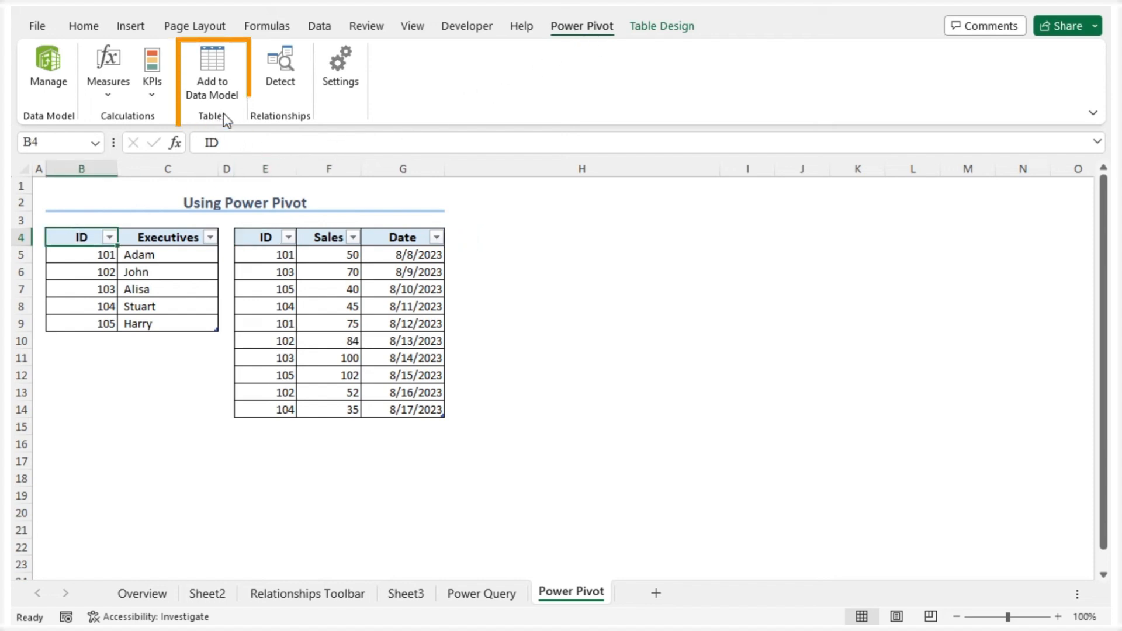
pyautogui.click(224, 79)
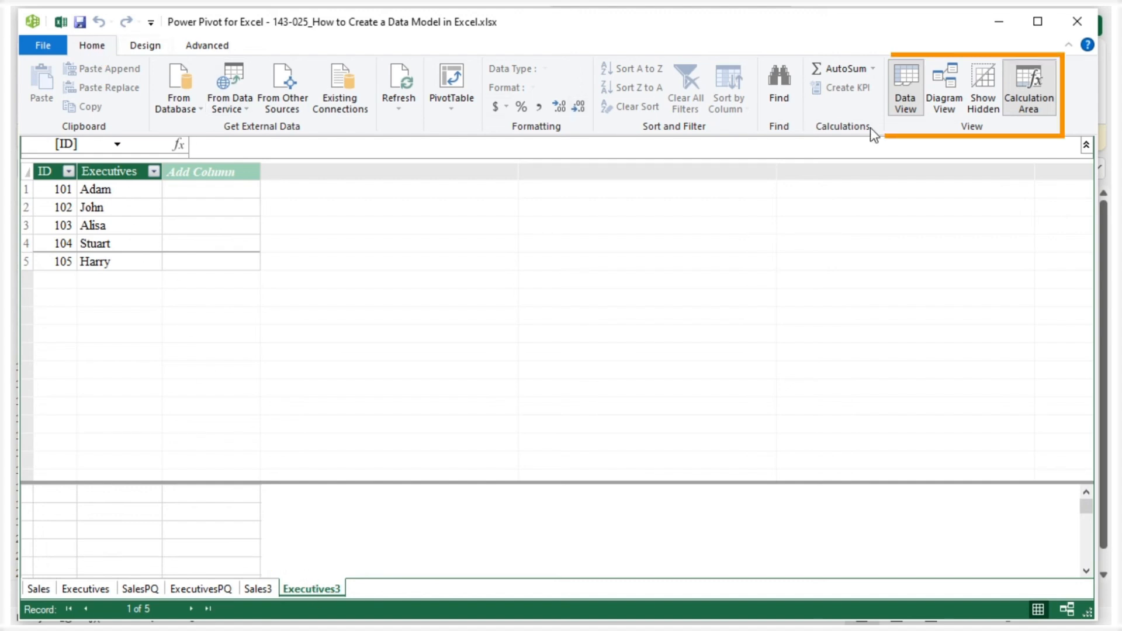
pyautogui.click(953, 101)
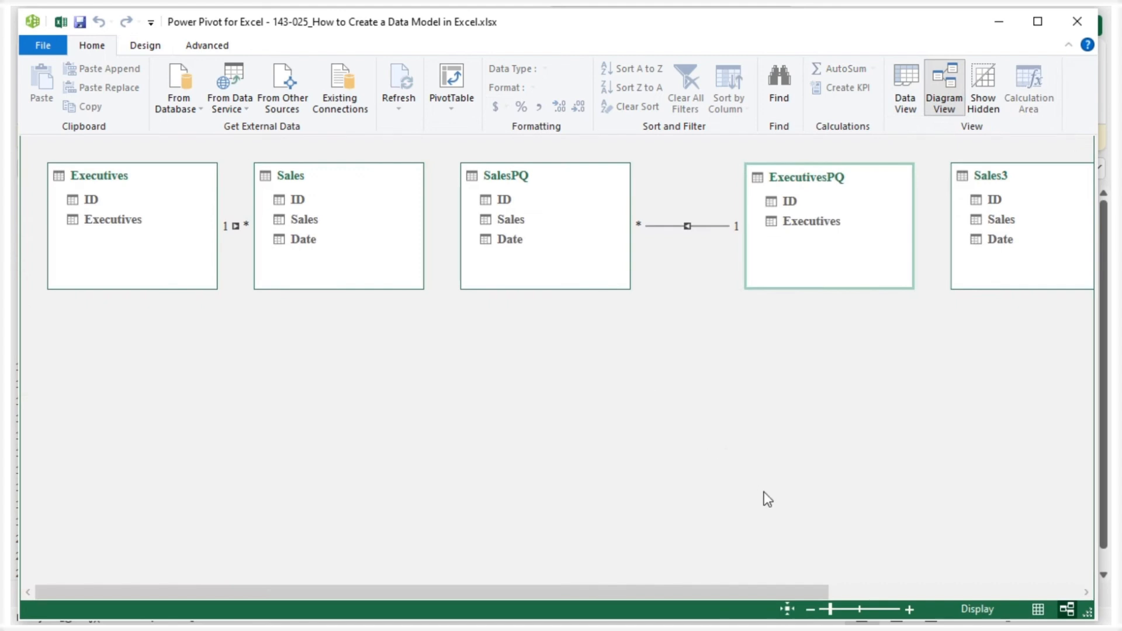
pyautogui.click(810, 610)
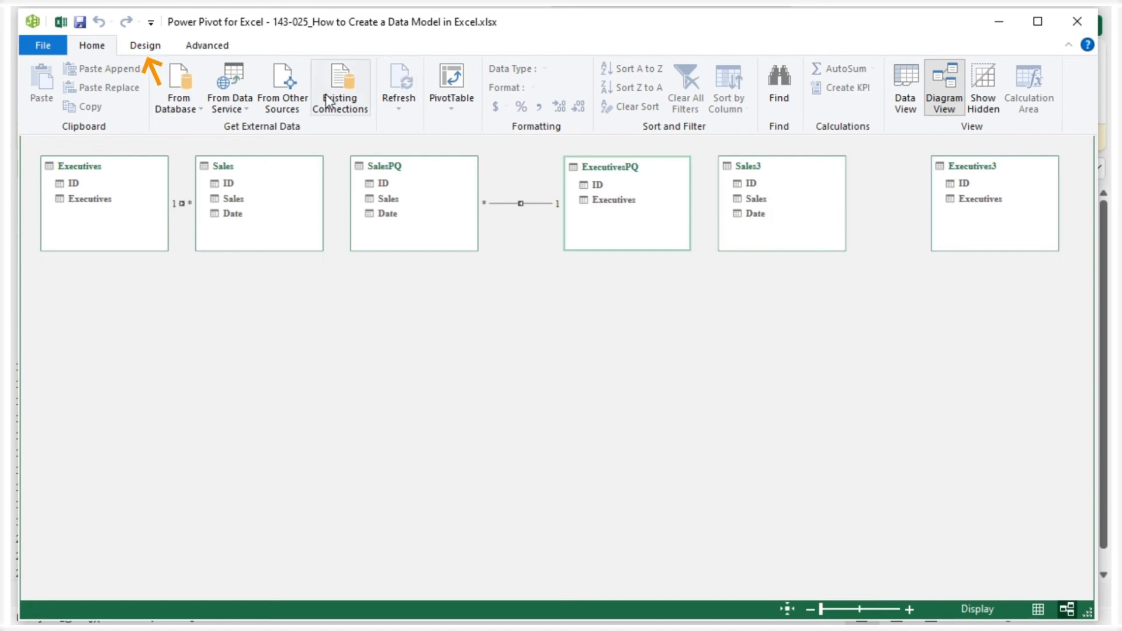
# Step: Create a relationship between the ID column of Executives3 and the ID column of Sales3
pyautogui.click(145, 45)
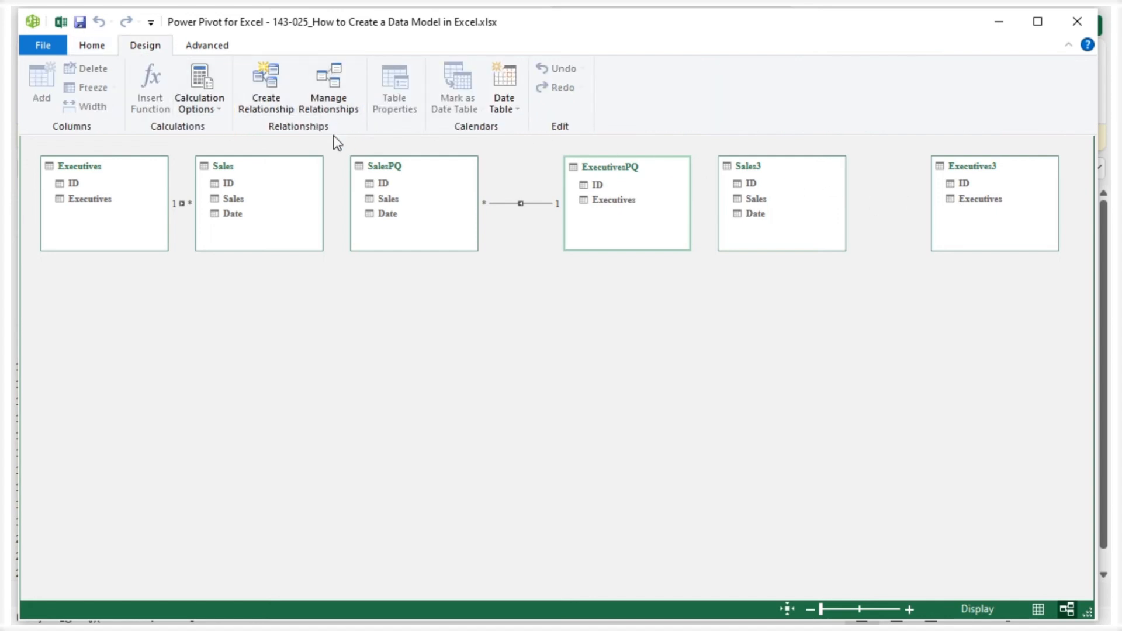
pyautogui.click(266, 82)
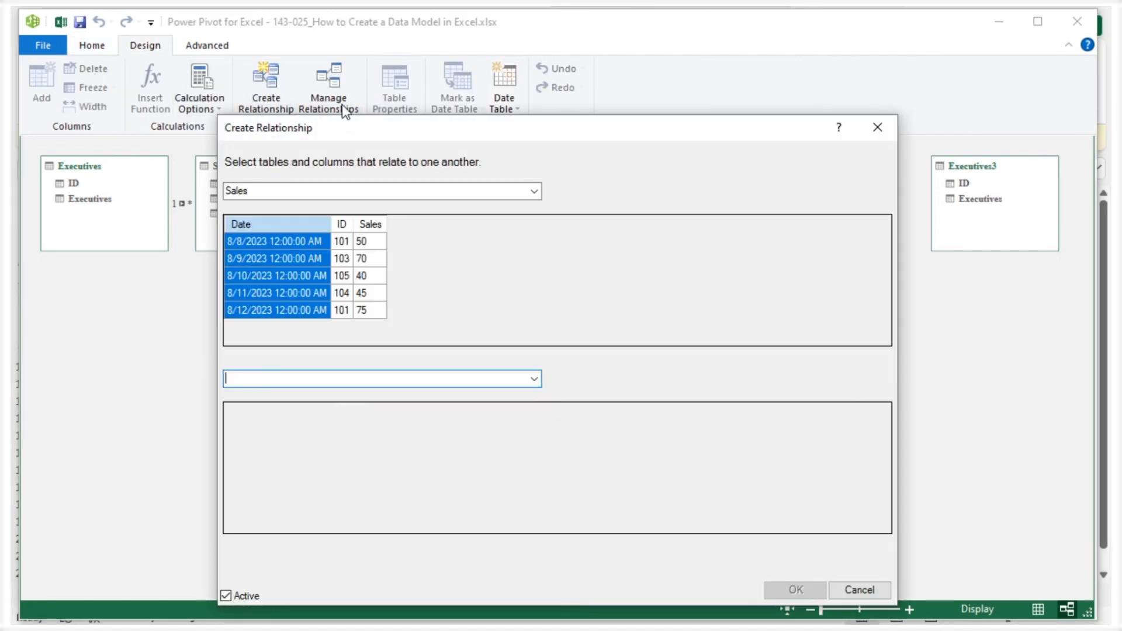
pyautogui.moveTo(375, 126); pyautogui.dragTo(375, 78)
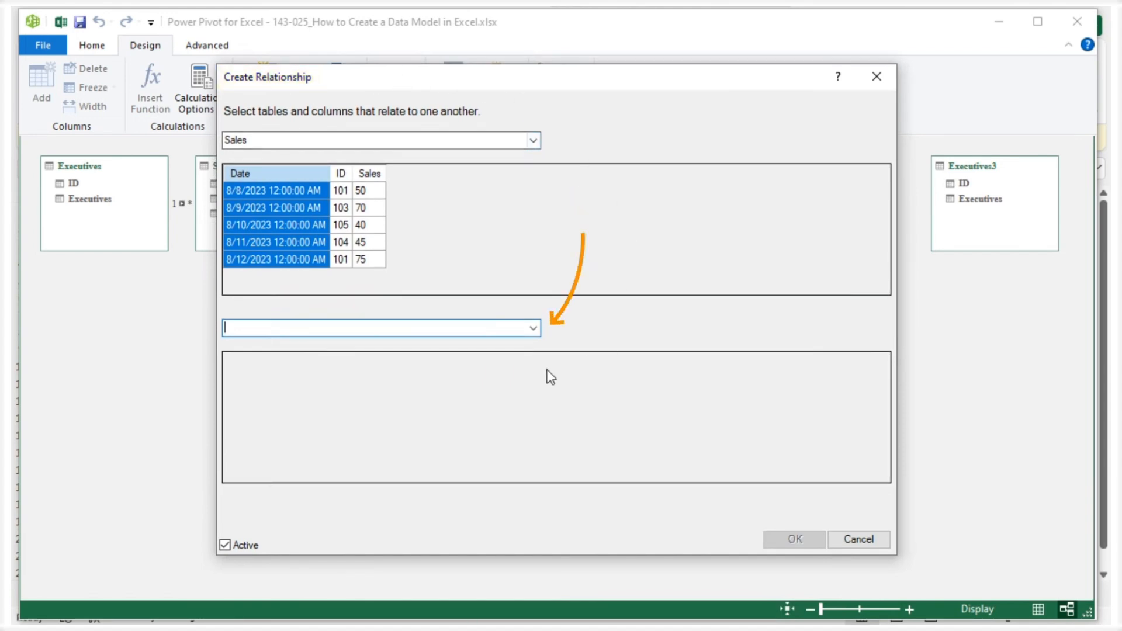
pyautogui.click(534, 141)
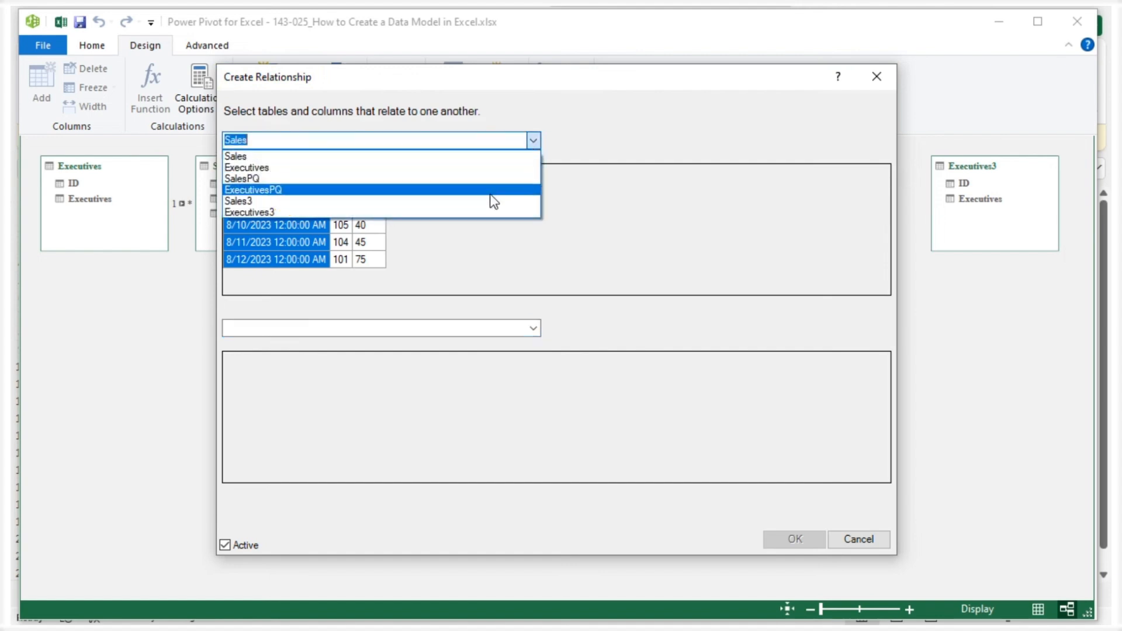
pyautogui.click(481, 211)
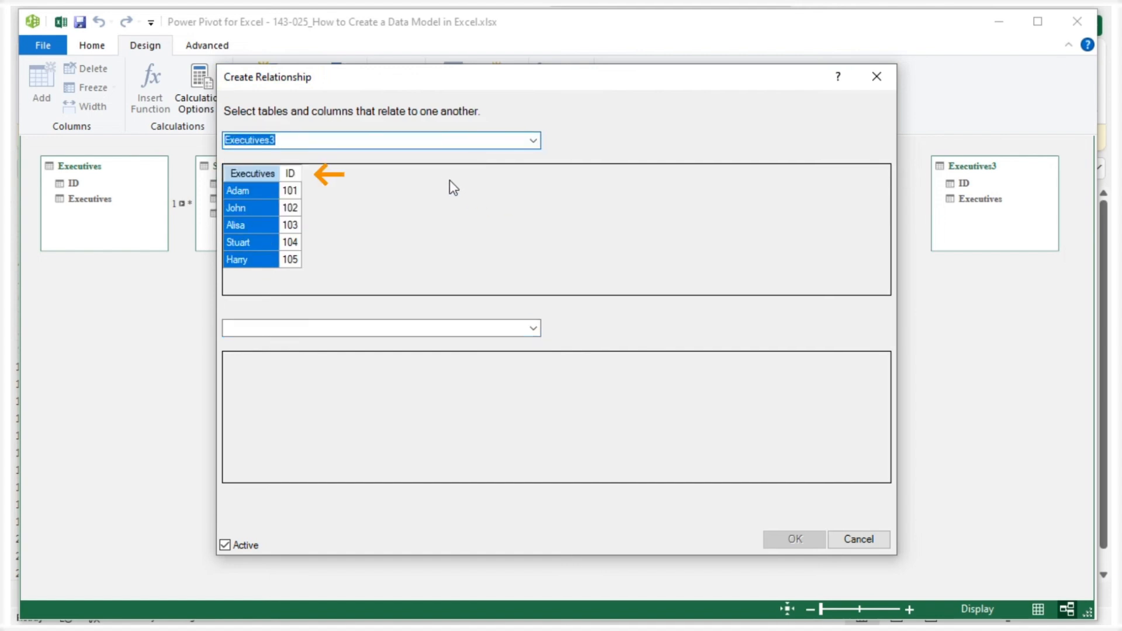
pyautogui.click(290, 174)
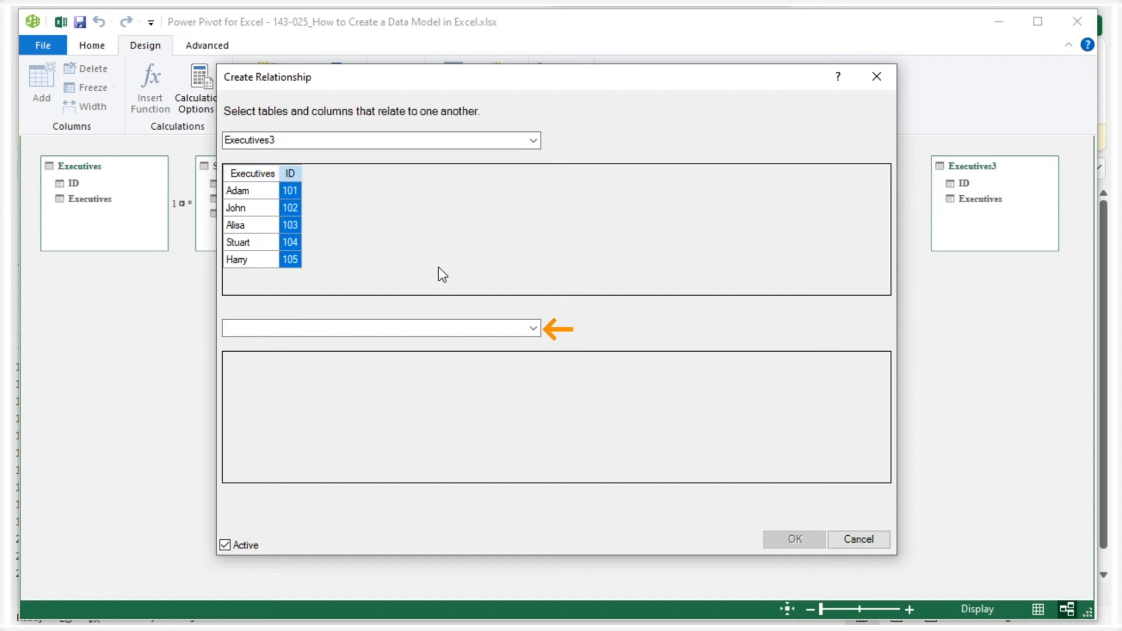
pyautogui.click(533, 328)
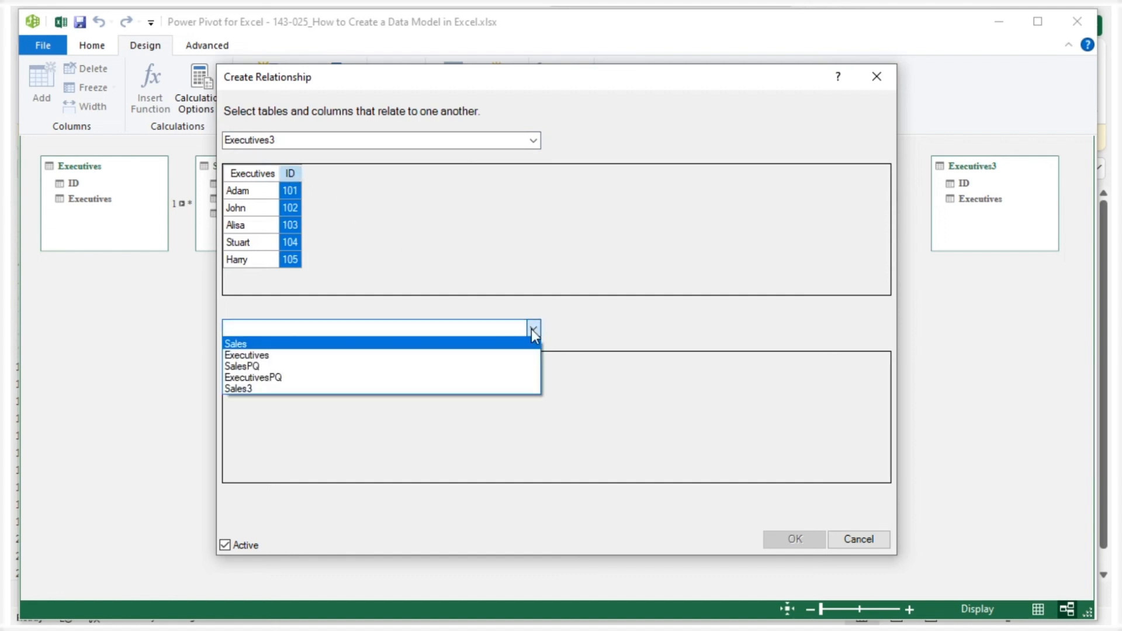
pyautogui.click(465, 388)
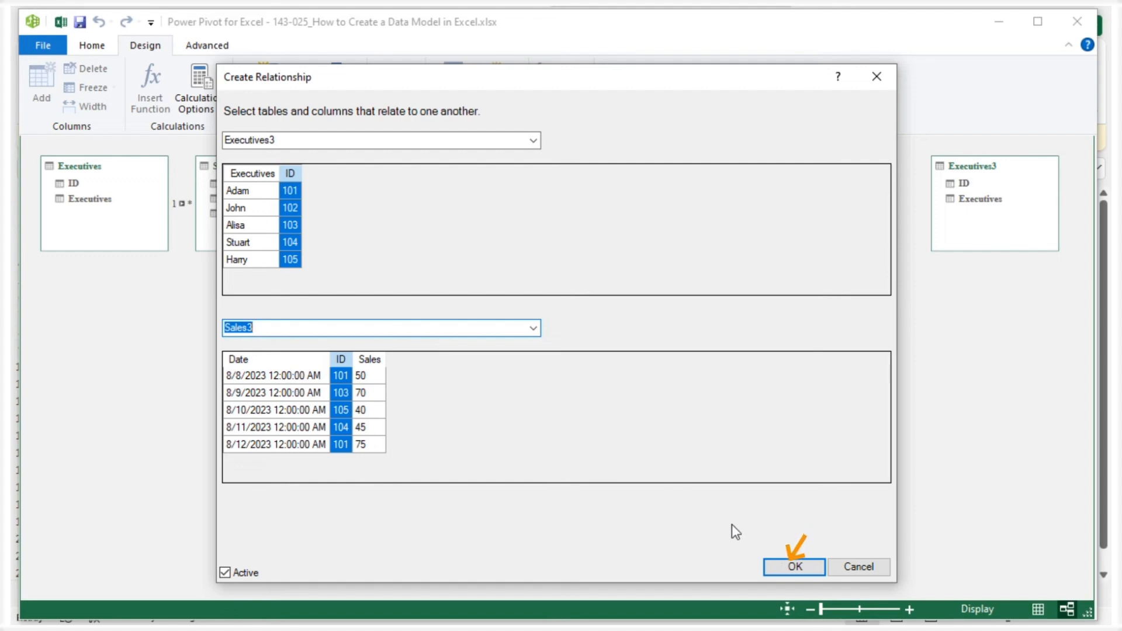
pyautogui.click(783, 566)
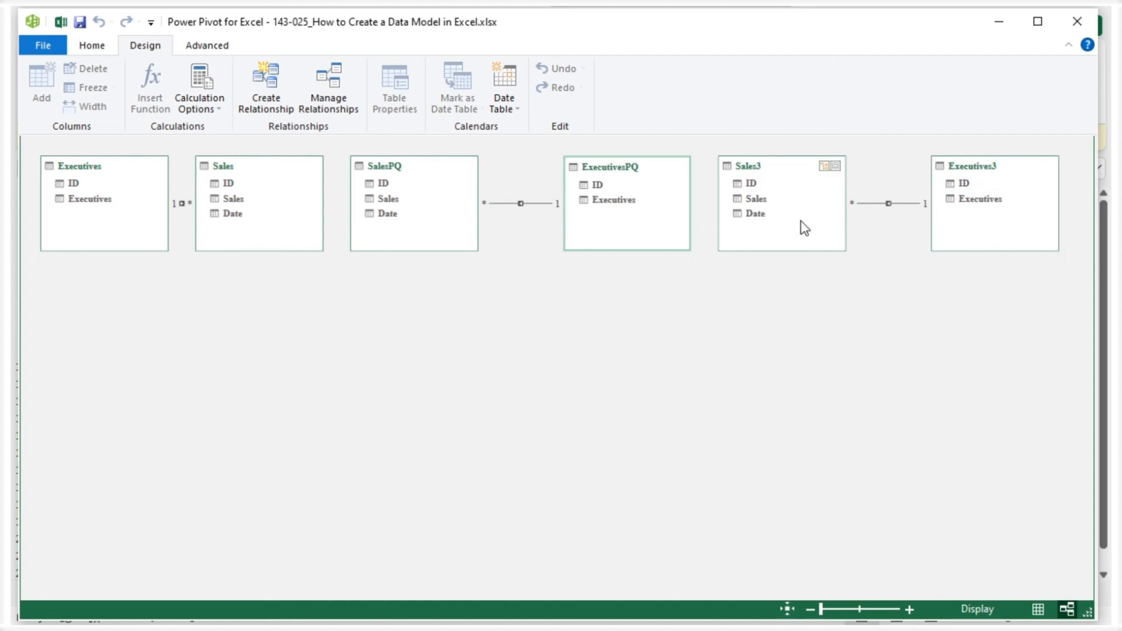
# Step: Create a PivotTable from the Power Pivot data model on a new worksheet
pyautogui.click(94, 45)
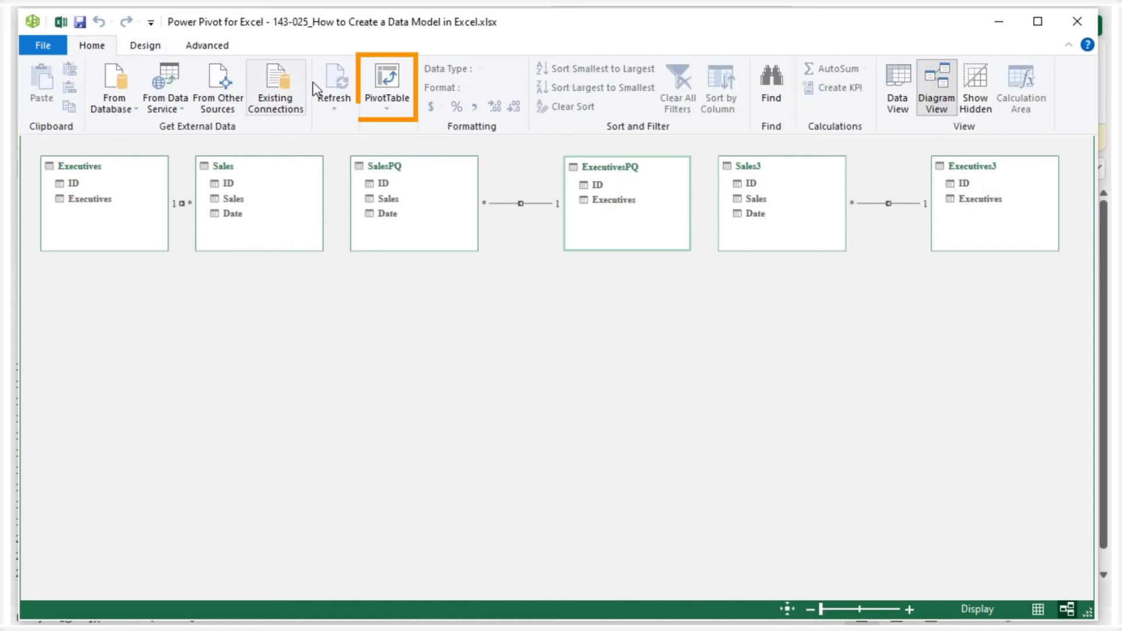
pyautogui.click(387, 108)
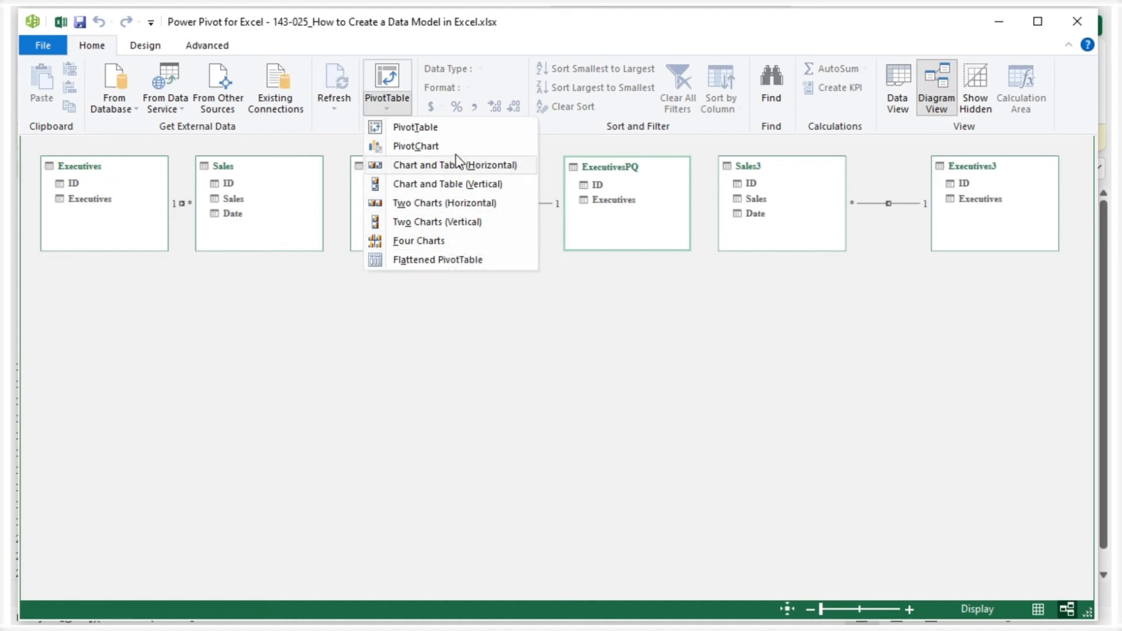
pyautogui.click(454, 130)
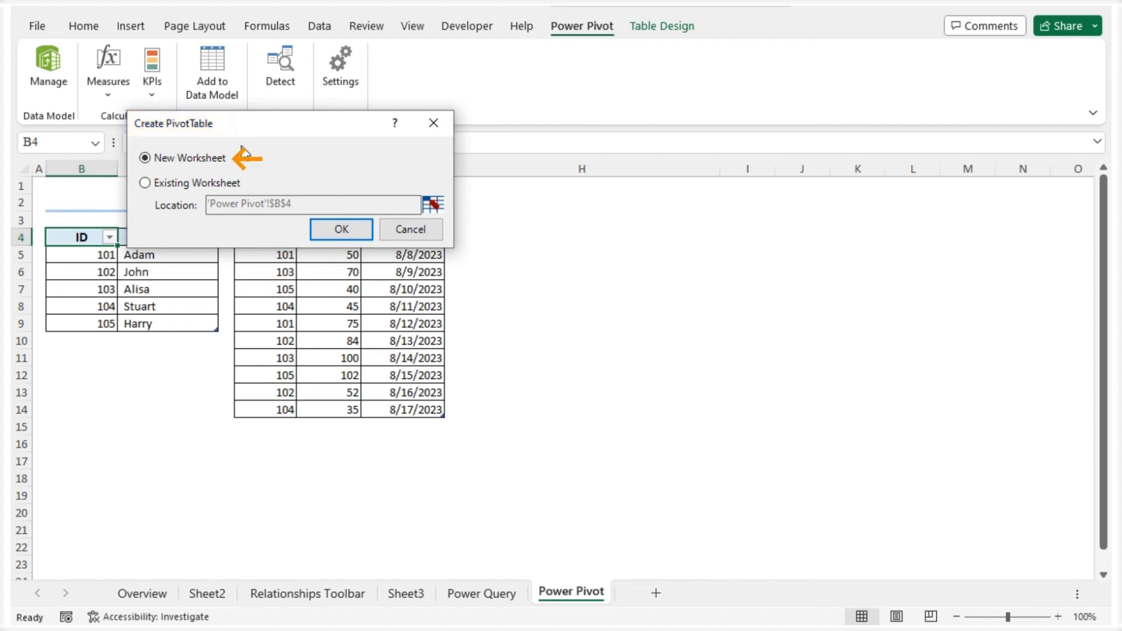
pyautogui.click(337, 229)
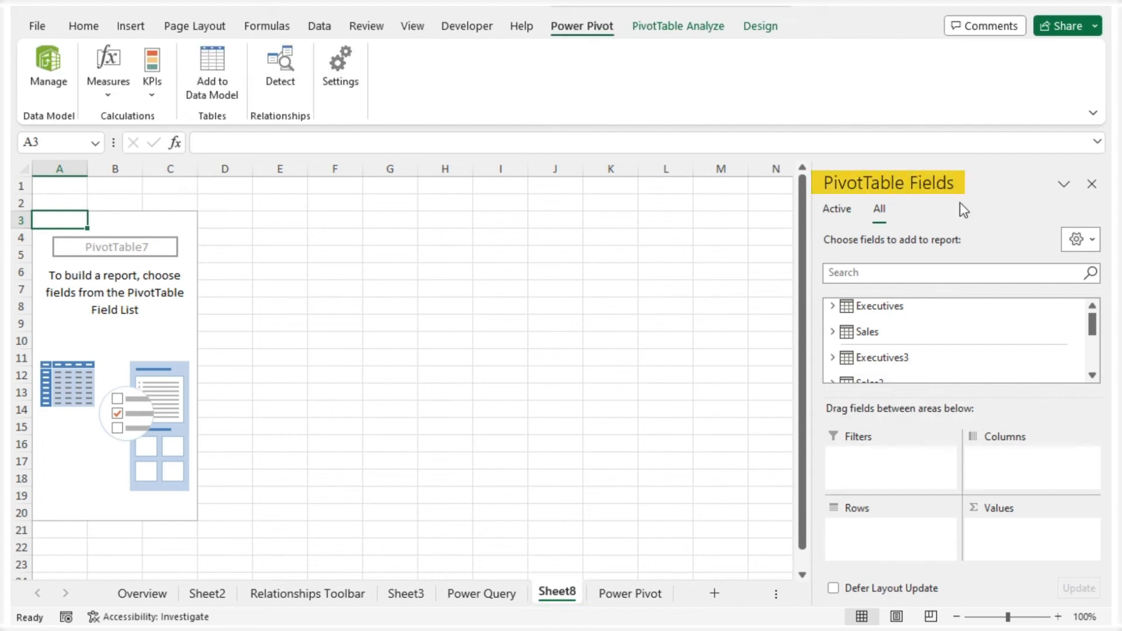
# Step: Add the Executives field of Executives3 to the PivotTable rows and the Sales field of Sales3 to its values
pyautogui.scroll(-2, 984, 338)
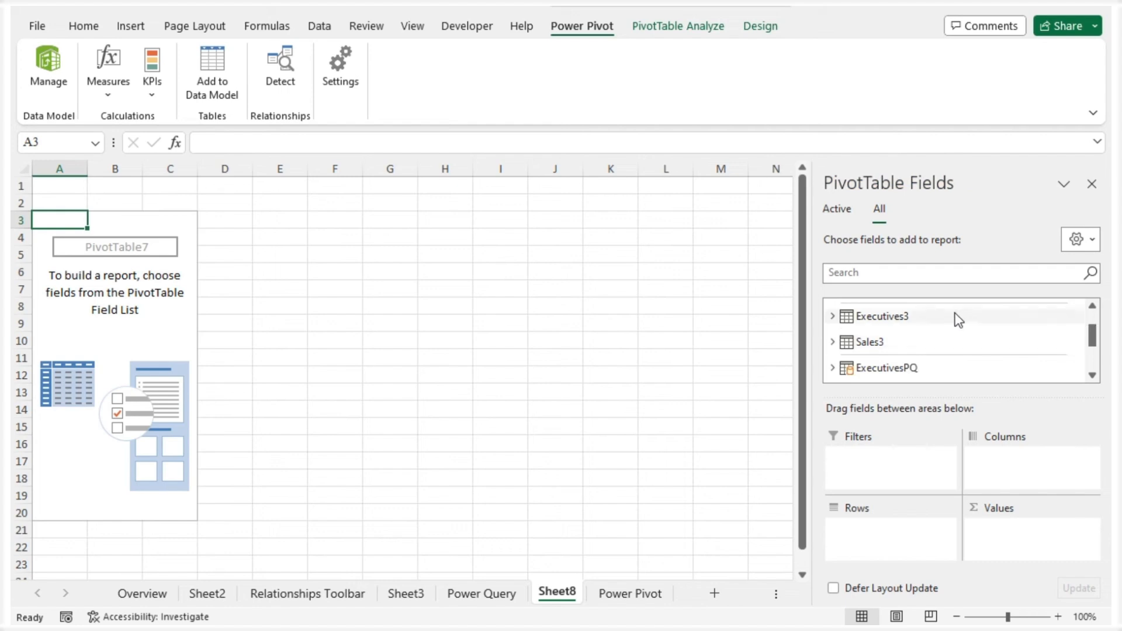
pyautogui.scroll(2, 954, 318)
pyautogui.scroll(-2, 909, 356)
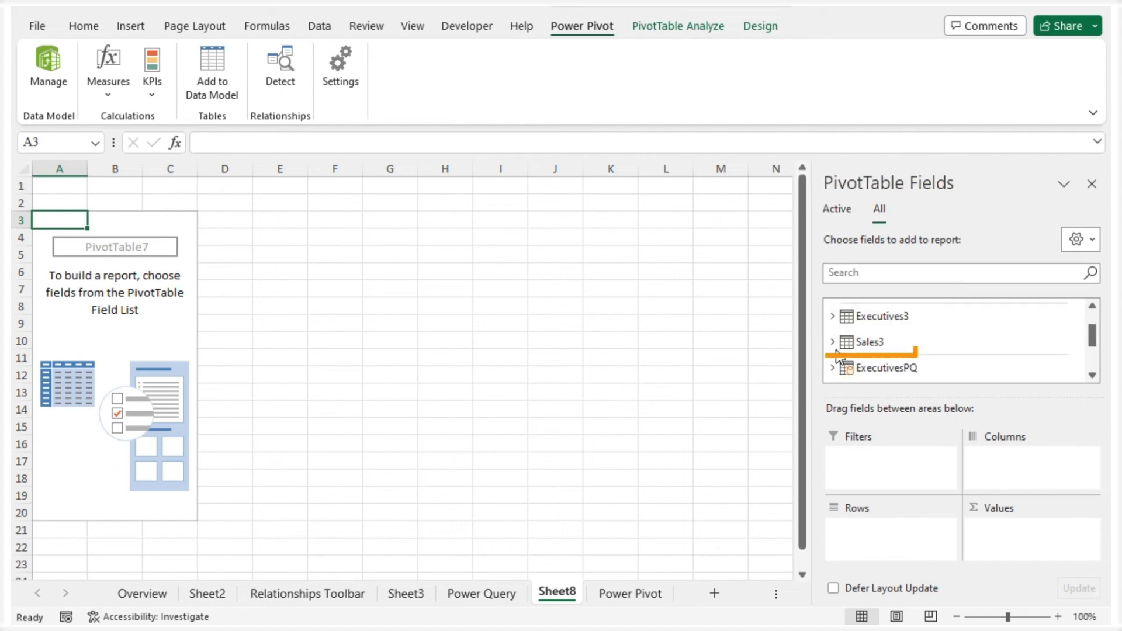
pyautogui.click(832, 317)
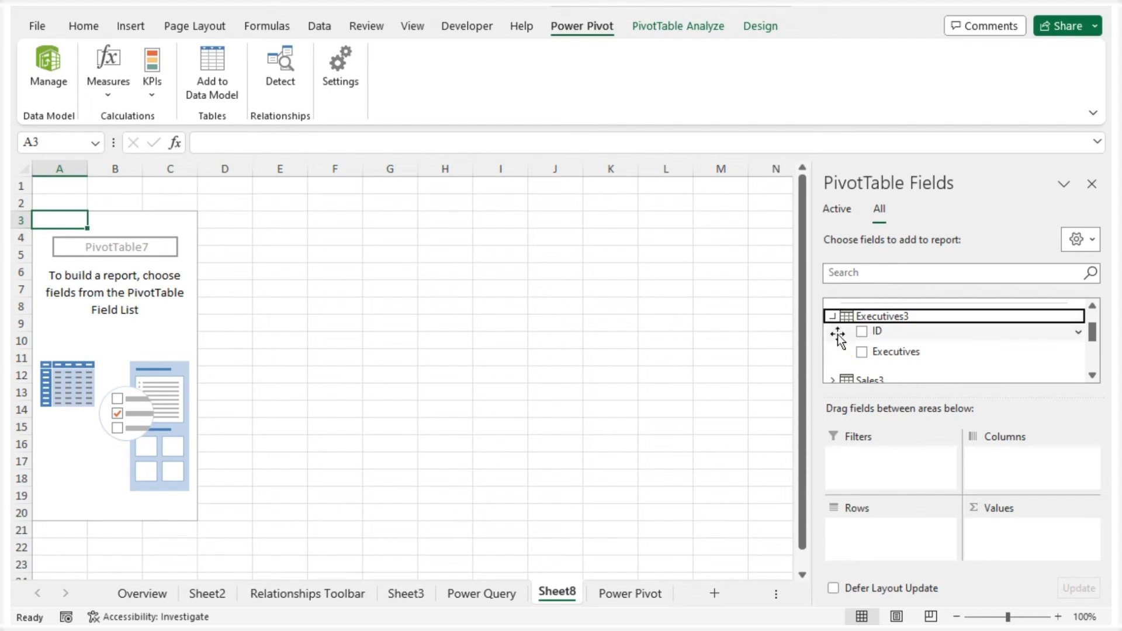
pyautogui.click(861, 352)
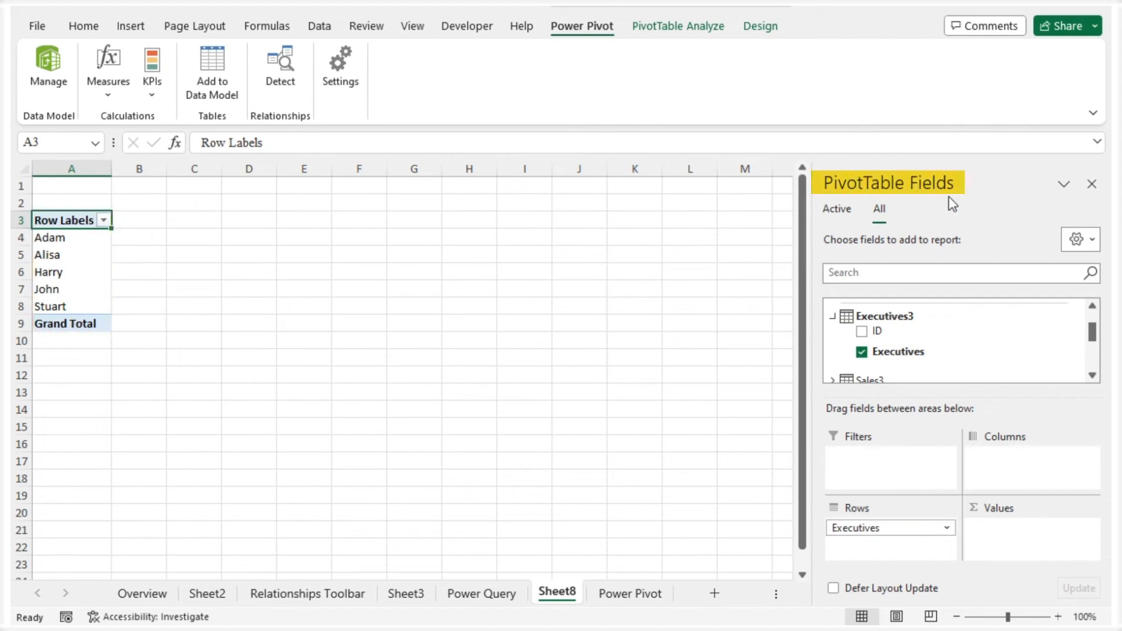
pyautogui.scroll(-1, 863, 315)
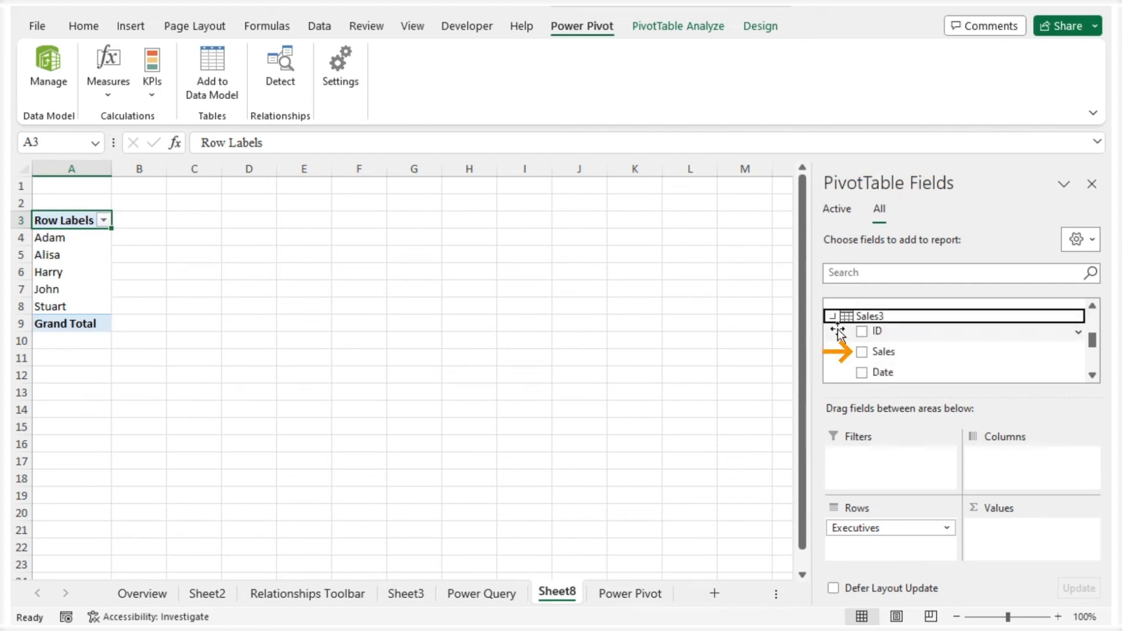
pyautogui.click(862, 351)
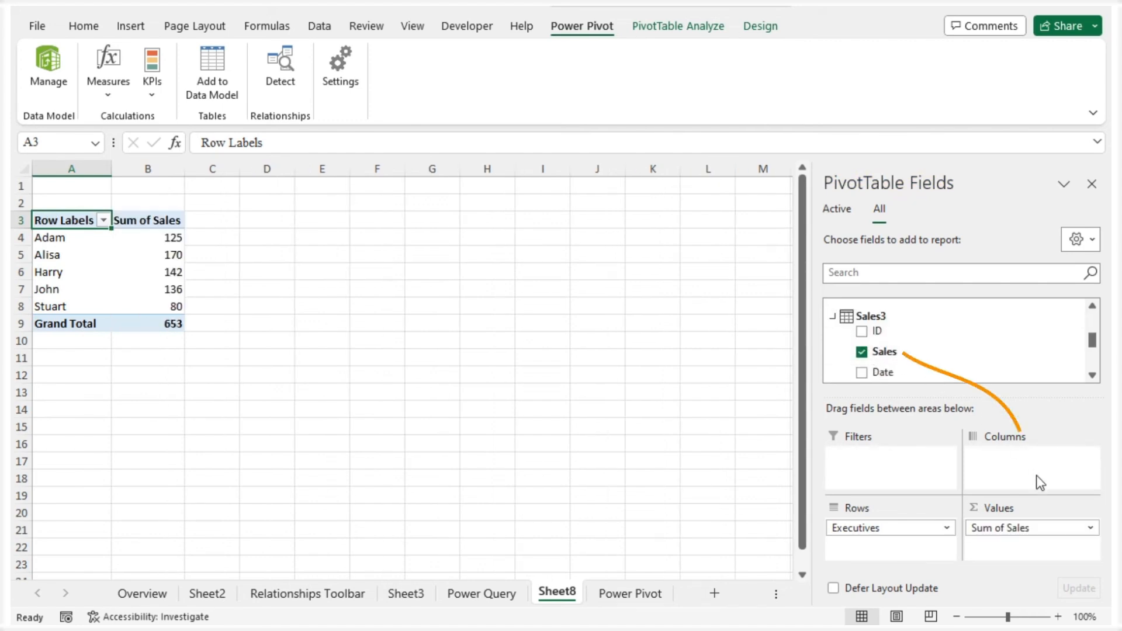